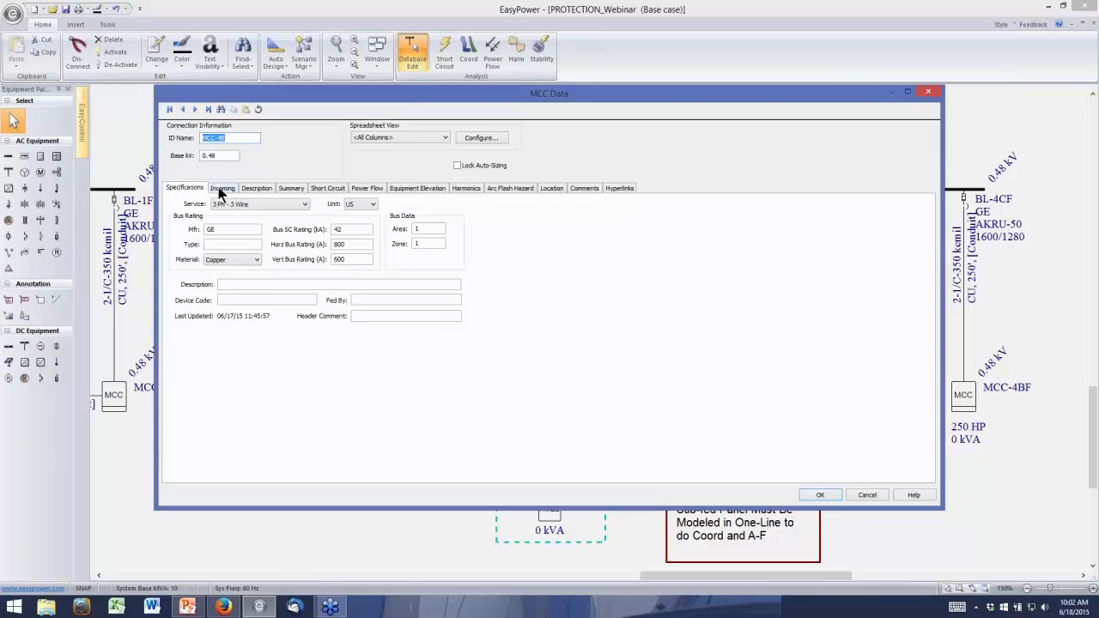
# Examine the incoming main breaker of MCC-4B, including its specifications and phase trip settings, and leave its data without changes
pyautogui.click(222, 188)
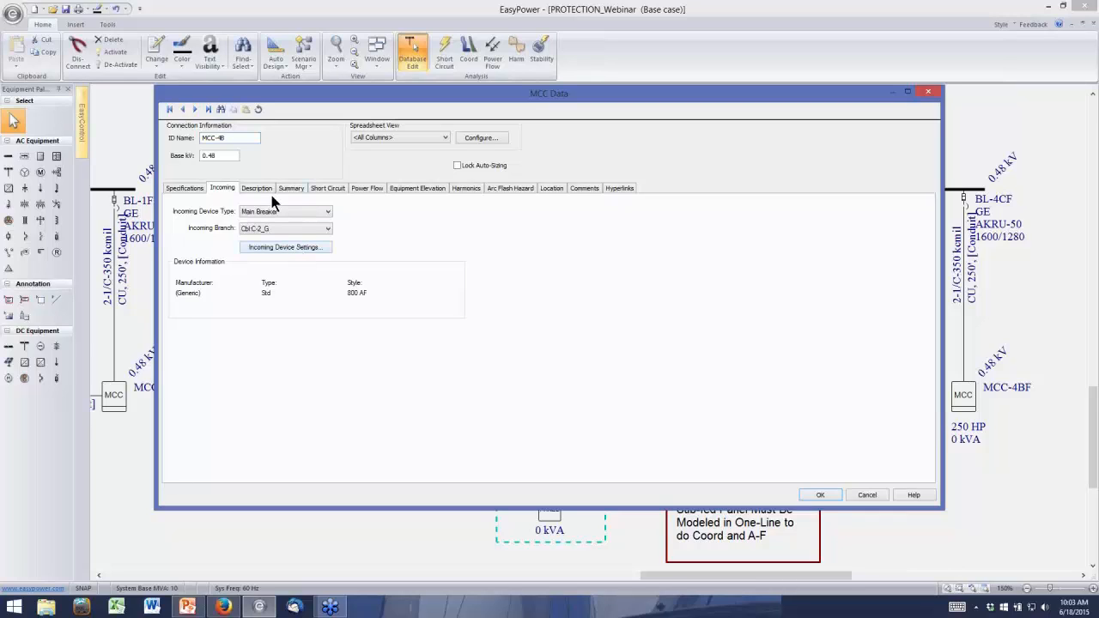
pyautogui.click(281, 248)
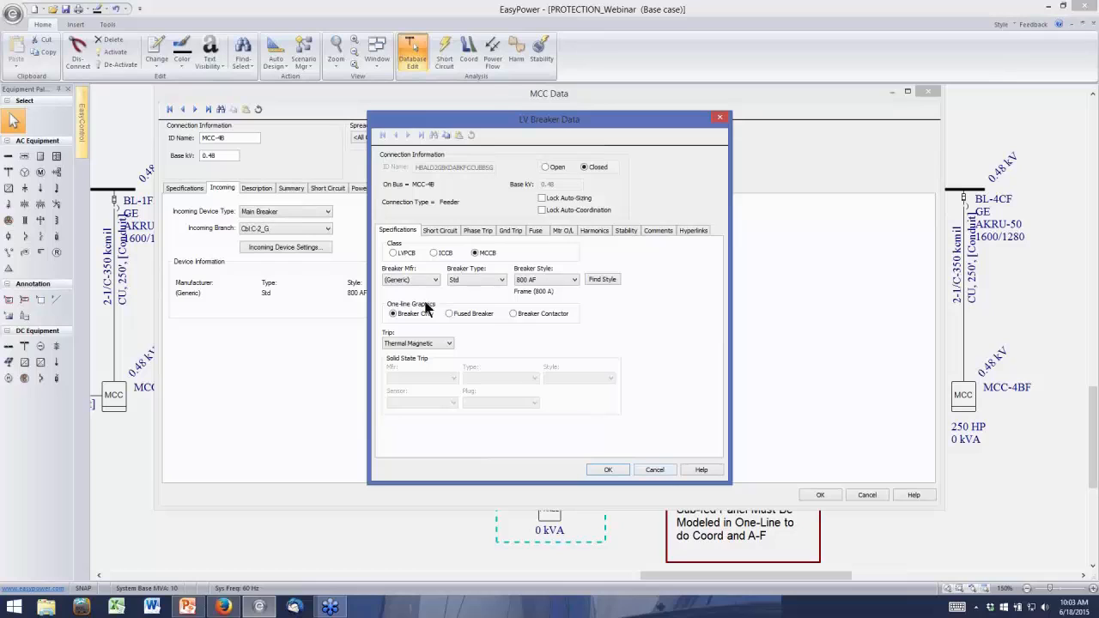
pyautogui.click(479, 230)
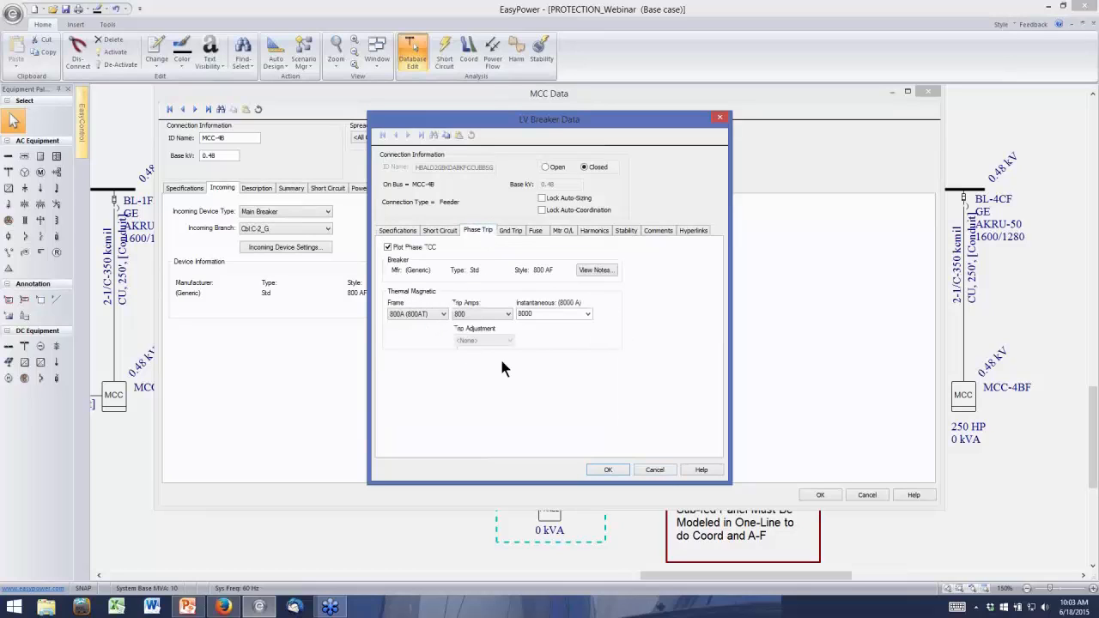
pyautogui.click(654, 471)
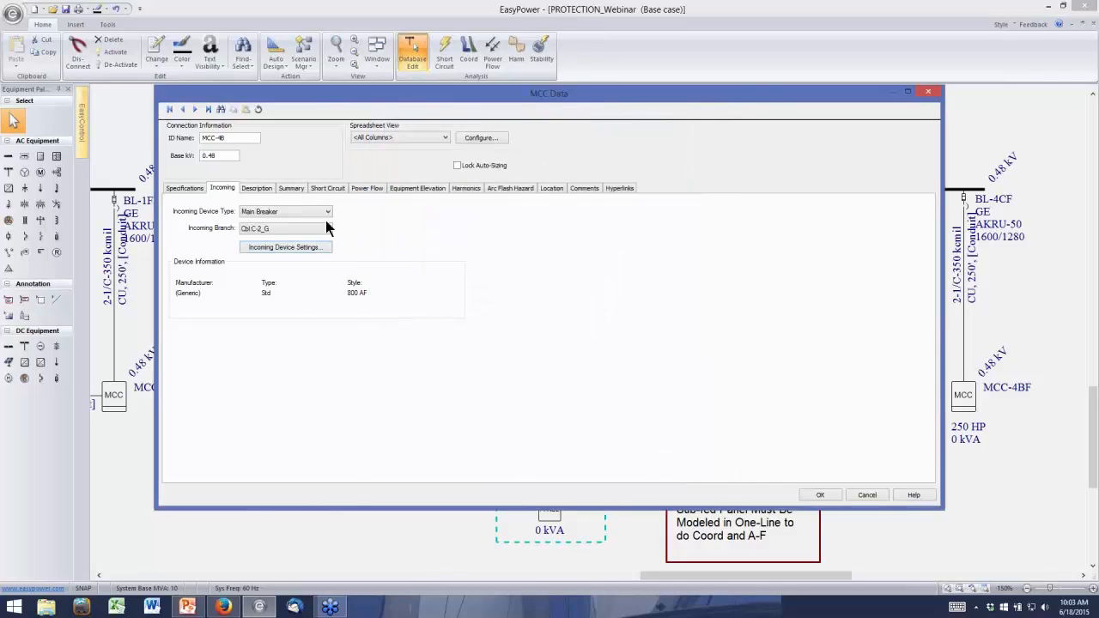
# Review the load type choices for the first load row in MCC-4B's description spreadsheet, keeping Motor selected
pyautogui.click(256, 188)
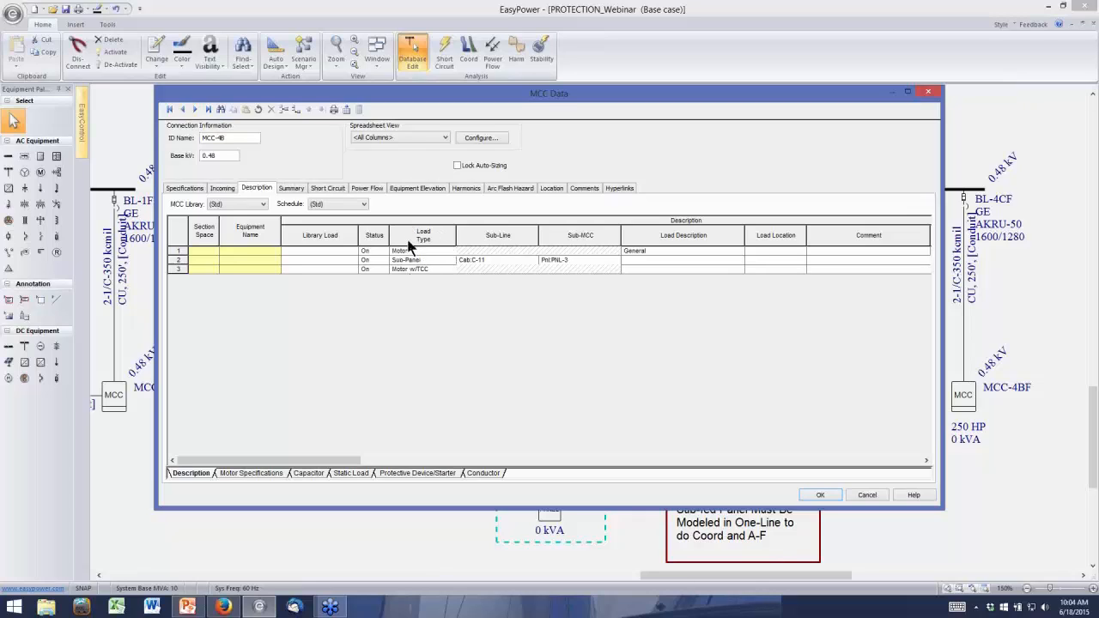
pyautogui.click(446, 251)
pyautogui.click(450, 252)
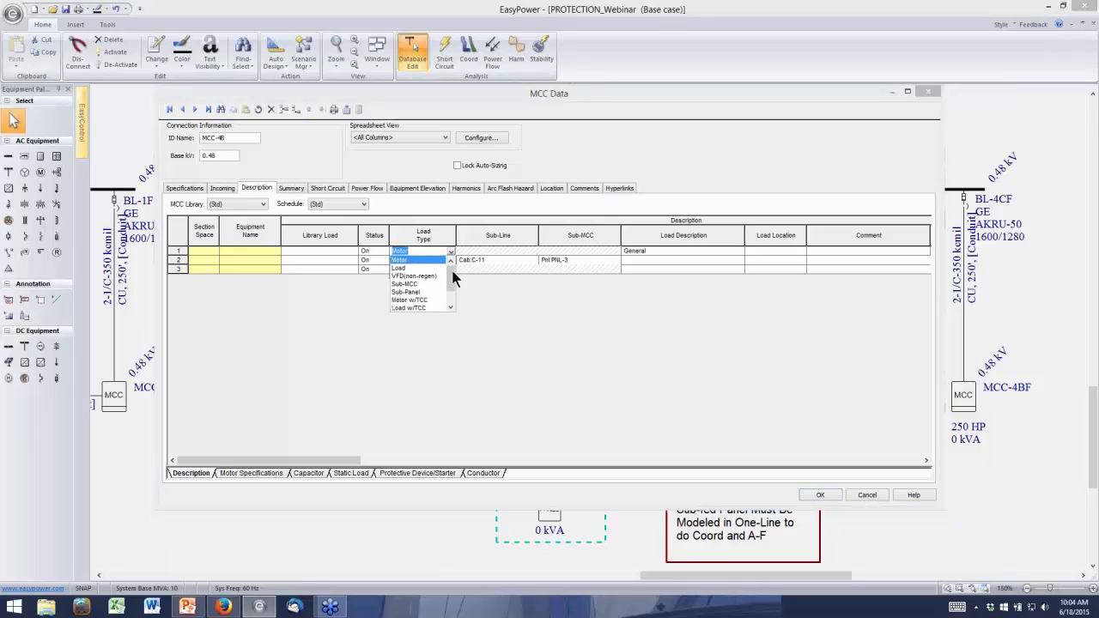
pyautogui.click(450, 306)
pyautogui.click(451, 306)
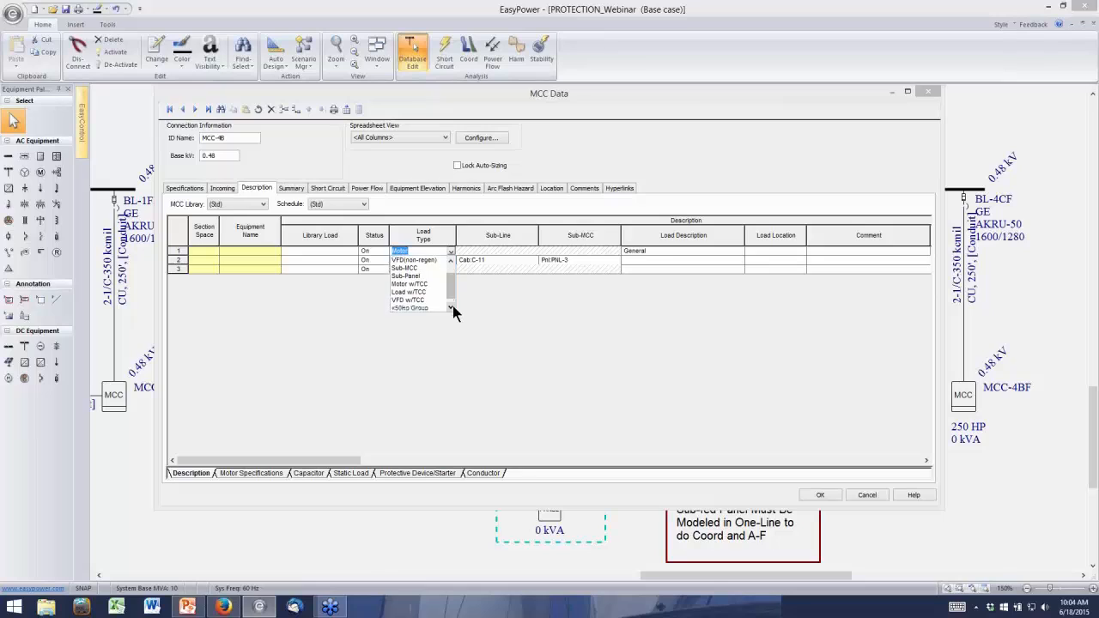
pyautogui.click(451, 306)
pyautogui.click(450, 260)
pyautogui.click(450, 261)
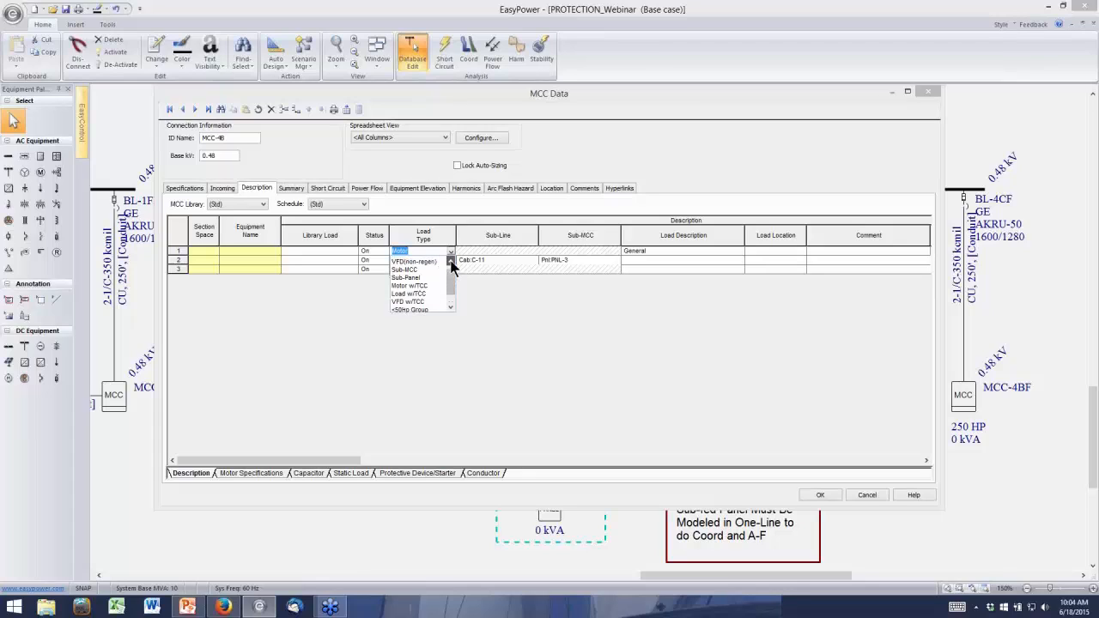
pyautogui.click(451, 261)
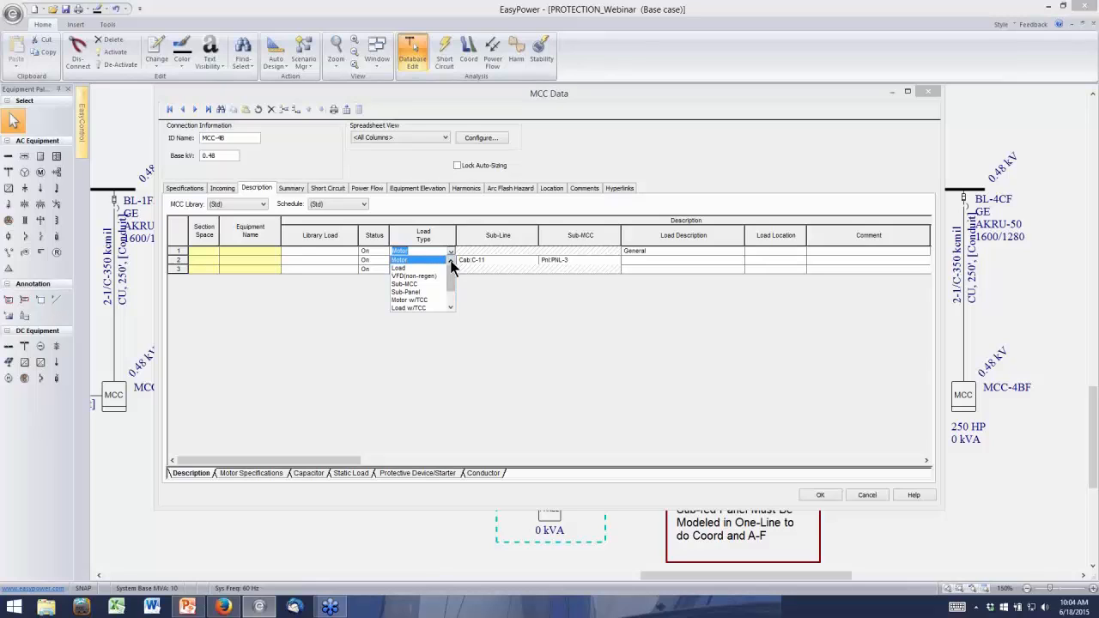
pyautogui.click(408, 260)
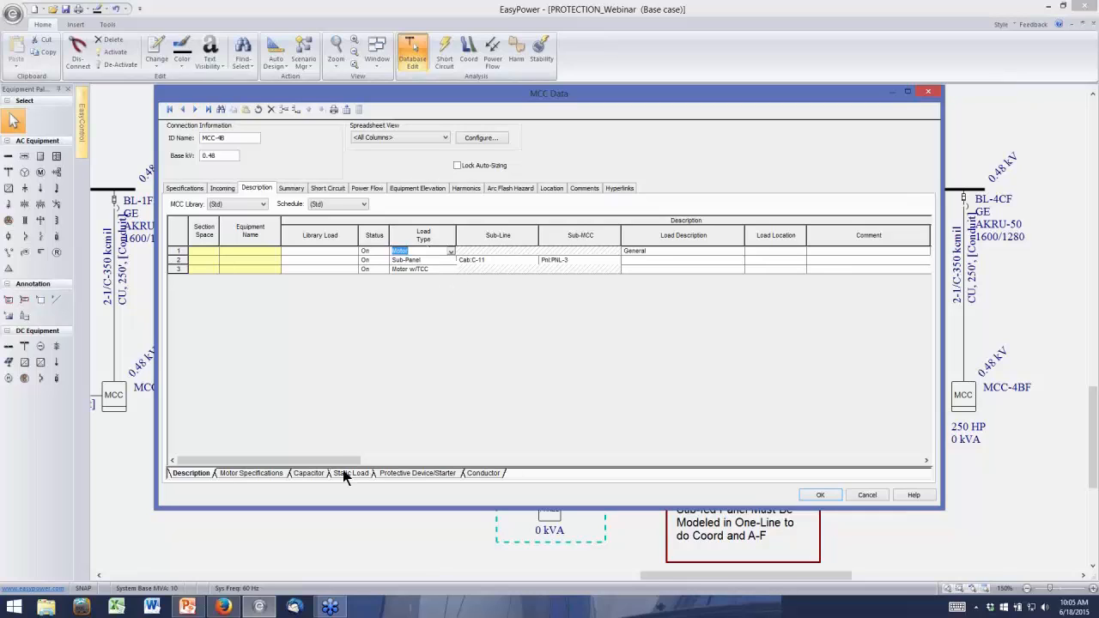
# Examine the motor specifications of MCC-4B's loads and the TCC starting parameters of the third row's motor
pyautogui.click(251, 473)
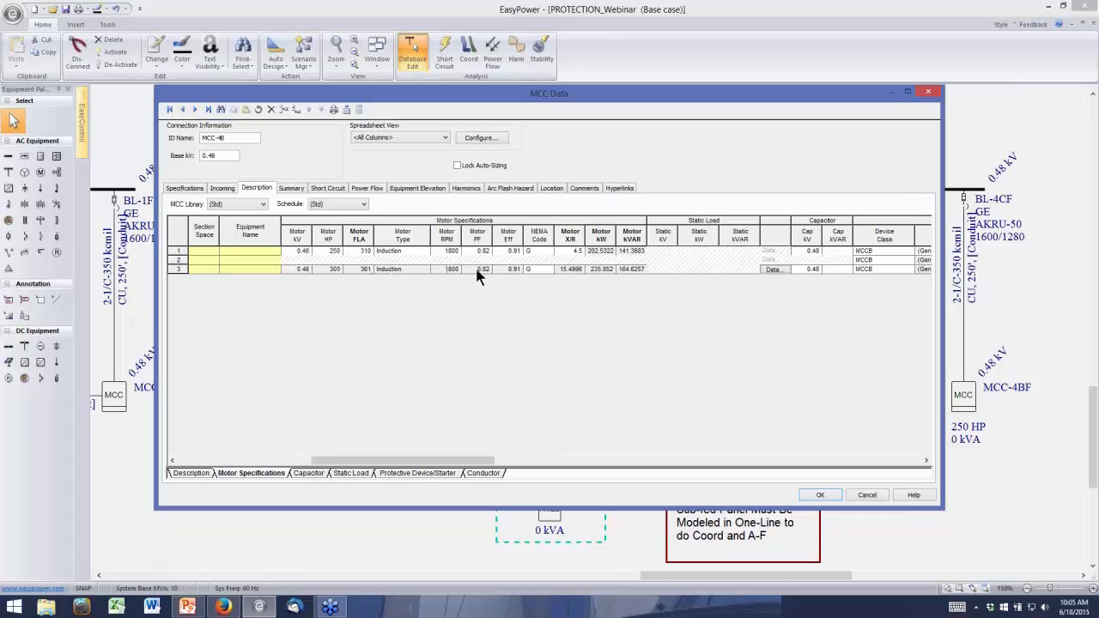
pyautogui.click(773, 269)
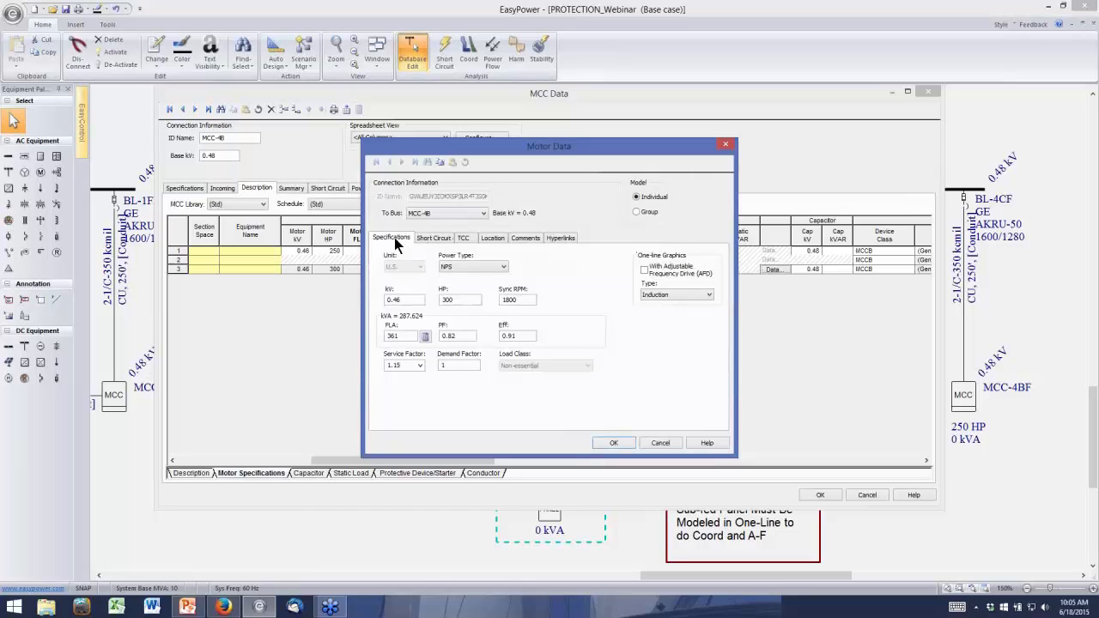
pyautogui.click(463, 239)
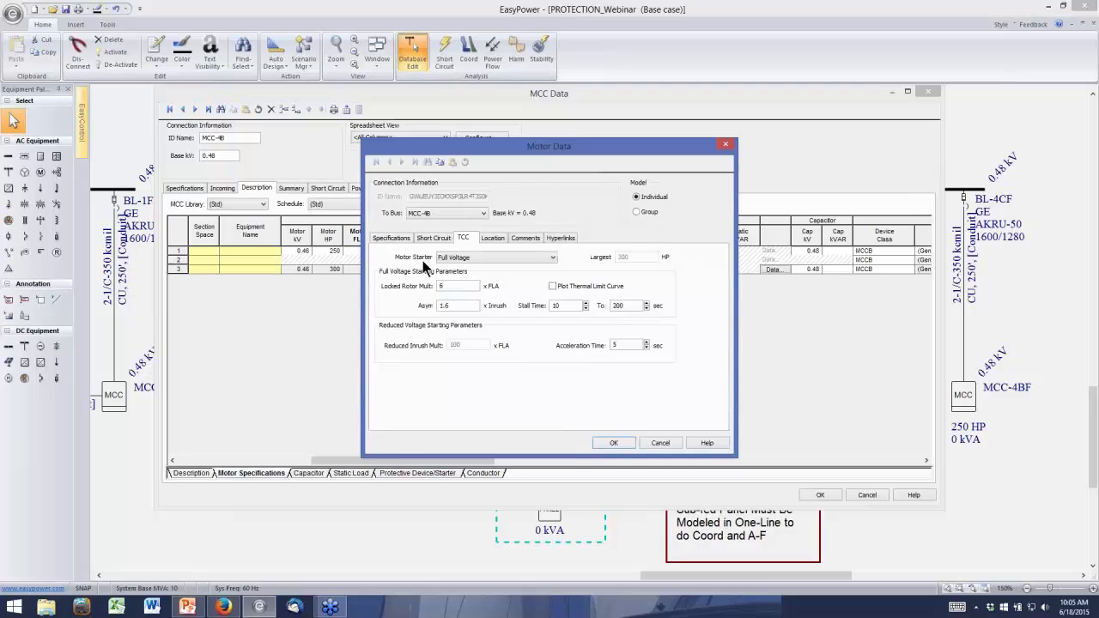
pyautogui.click(661, 445)
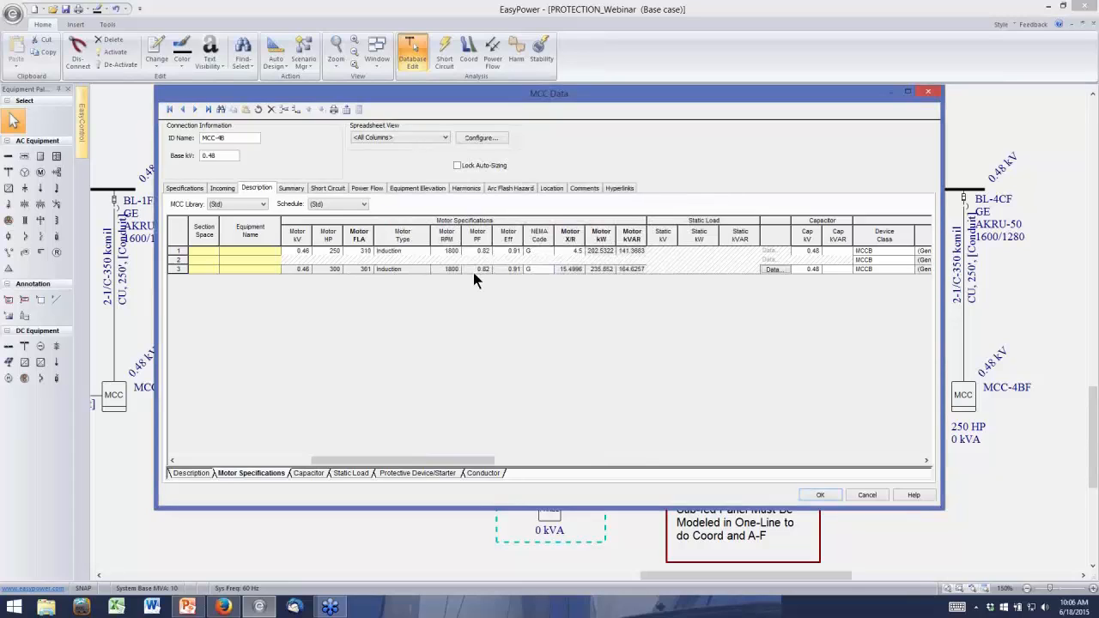
# Examine the phase trip settings of the third row's protective breaker, and leave the MCC data without saving
pyautogui.click(421, 479)
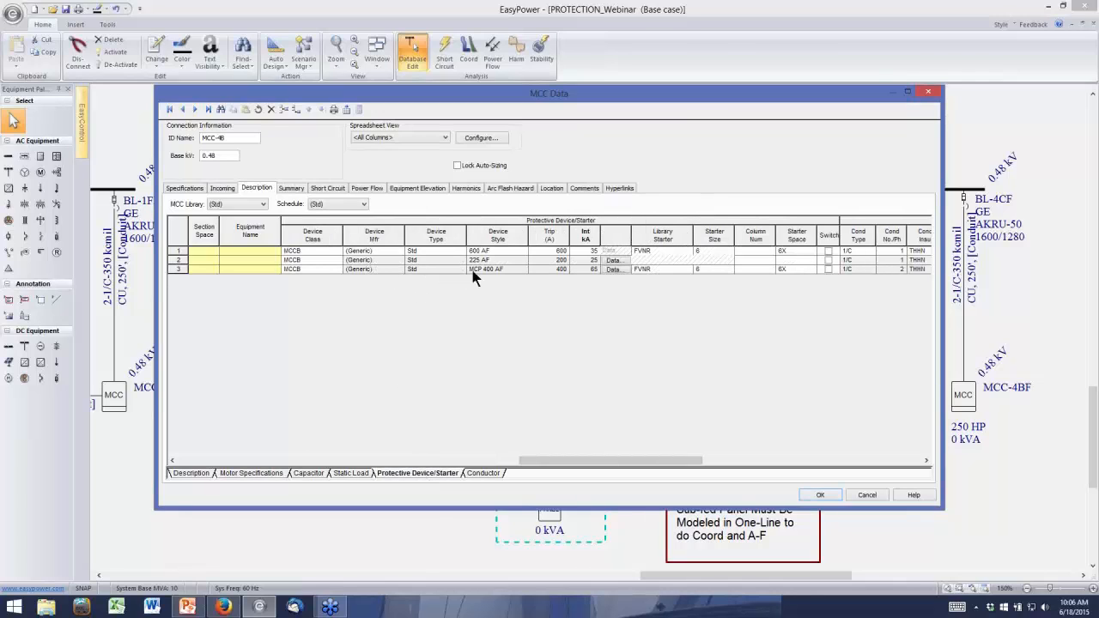
pyautogui.click(613, 270)
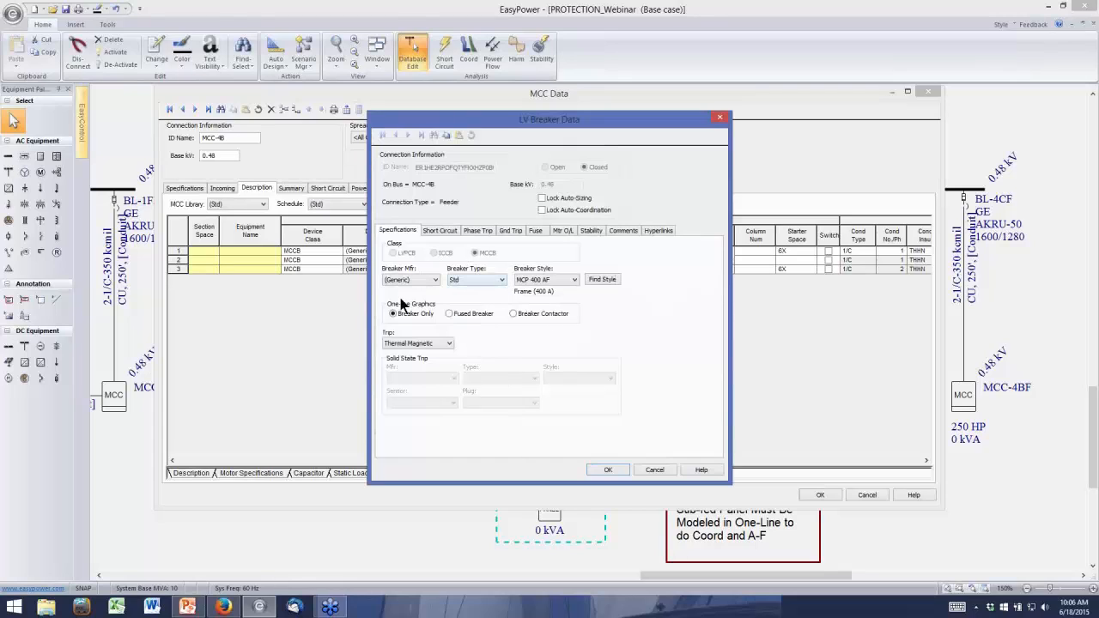
pyautogui.click(470, 230)
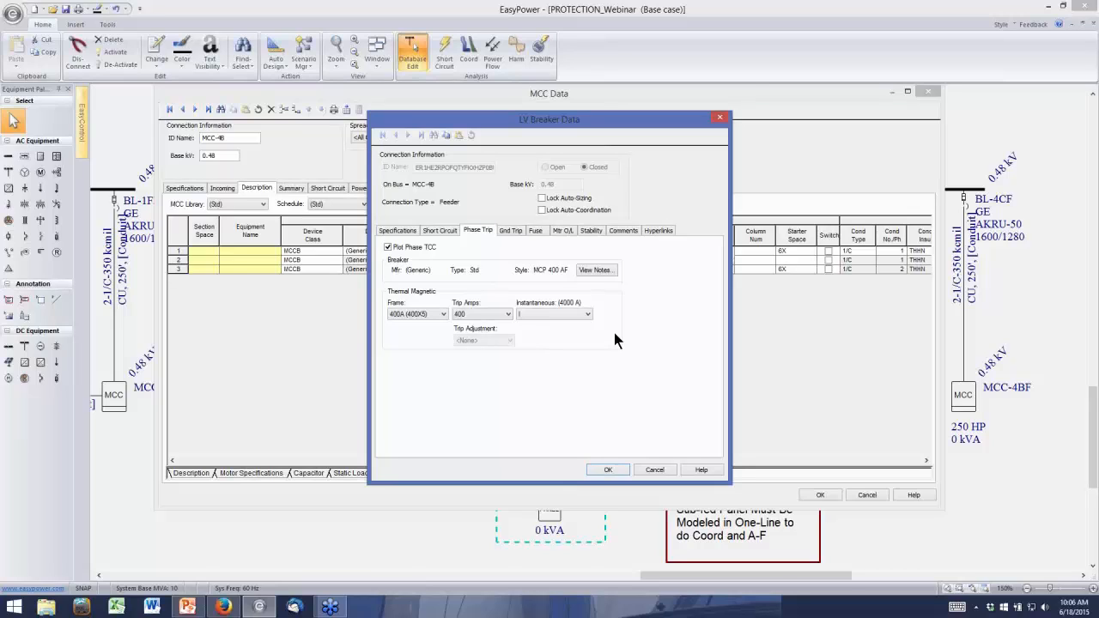
pyautogui.click(655, 471)
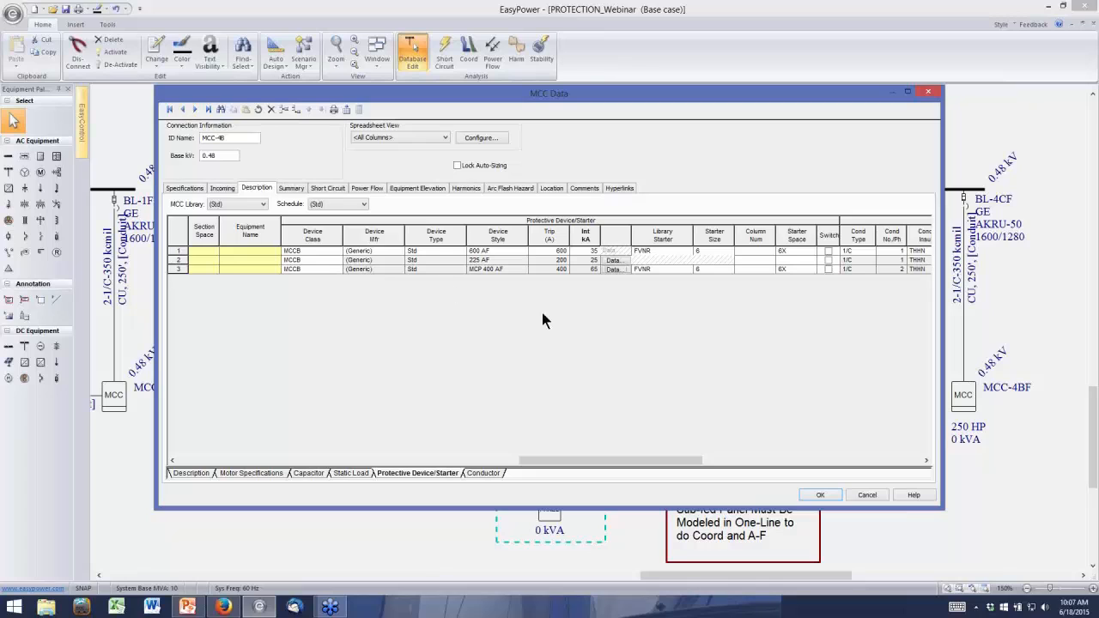
pyautogui.click(867, 495)
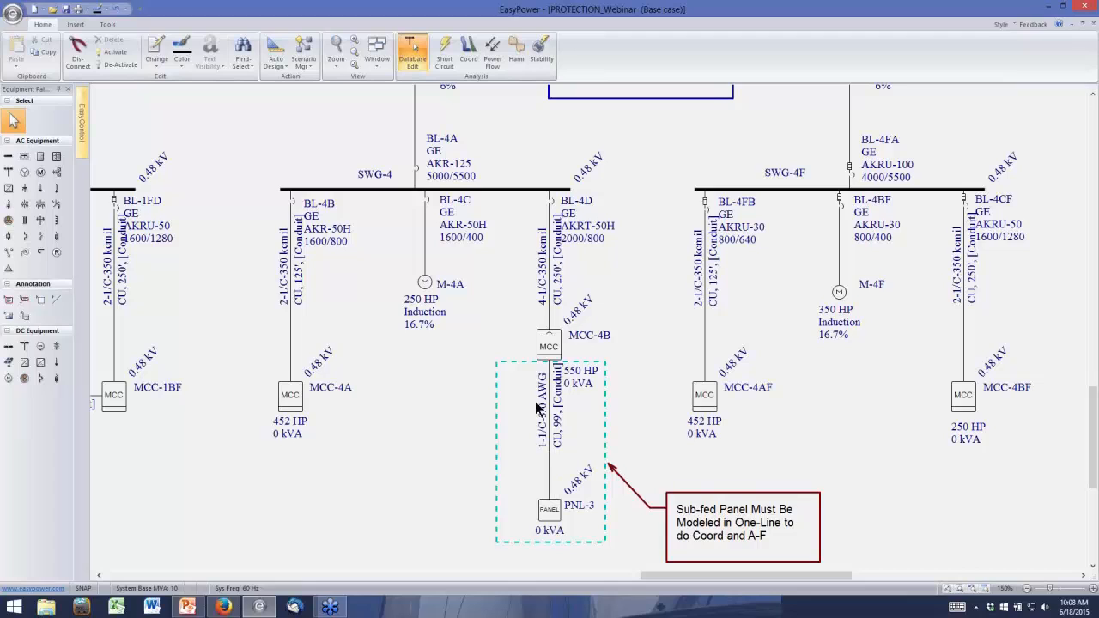
# Reopen MCC-4B's data and examine the sub-panel row's PNL-3 connection and its feeder breaker's phase trip settings
pyautogui.doubleClick(548, 347)
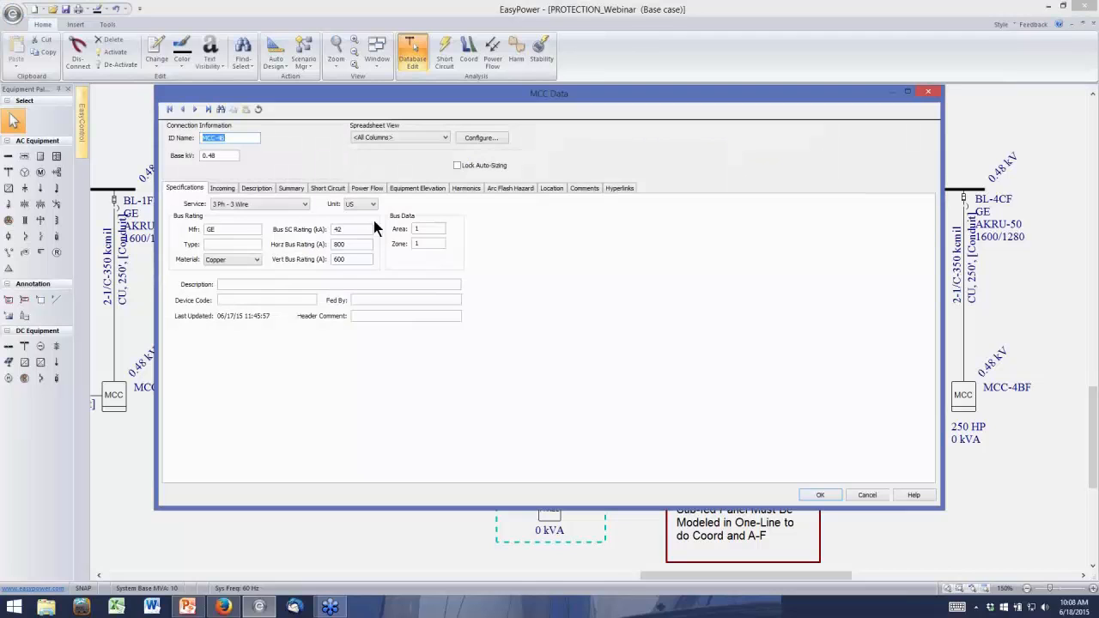
pyautogui.click(255, 188)
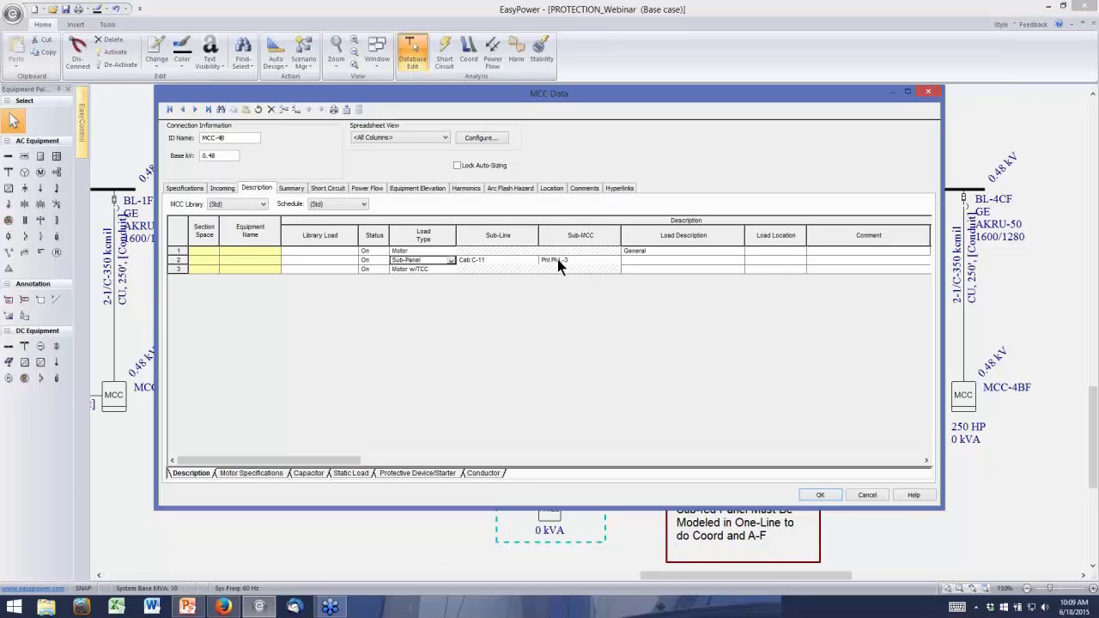
pyautogui.click(580, 260)
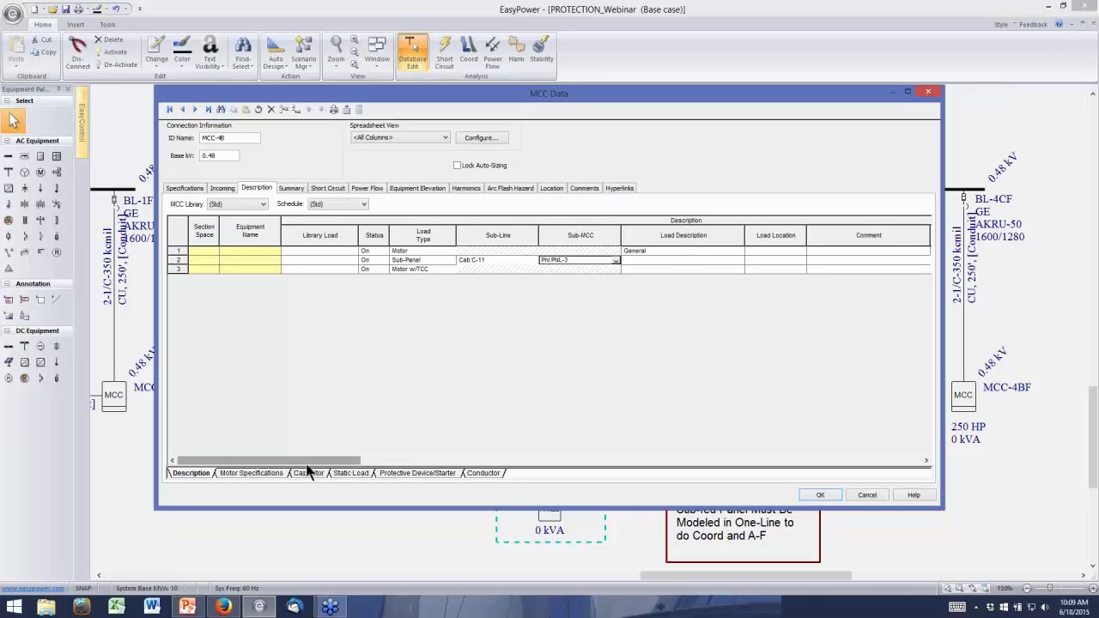
pyautogui.click(403, 475)
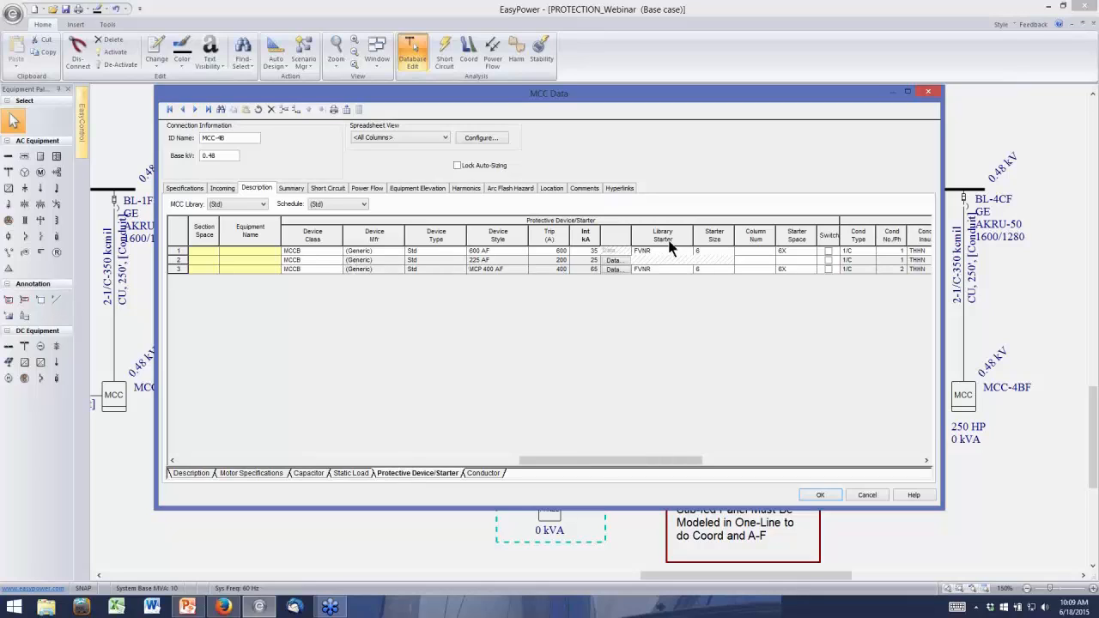
pyautogui.click(612, 260)
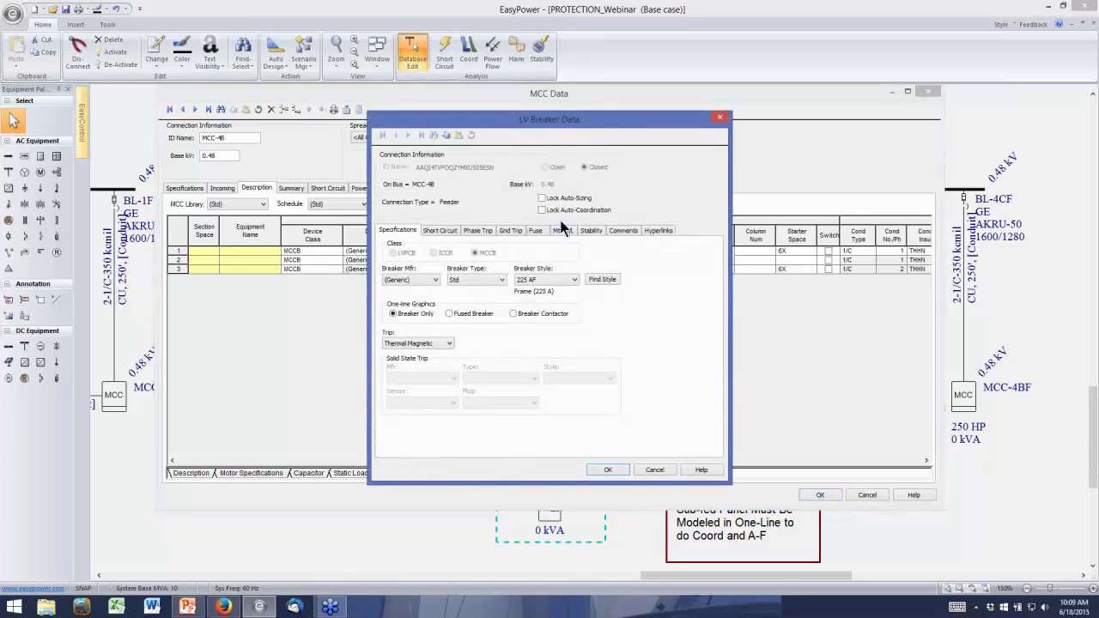
pyautogui.click(477, 230)
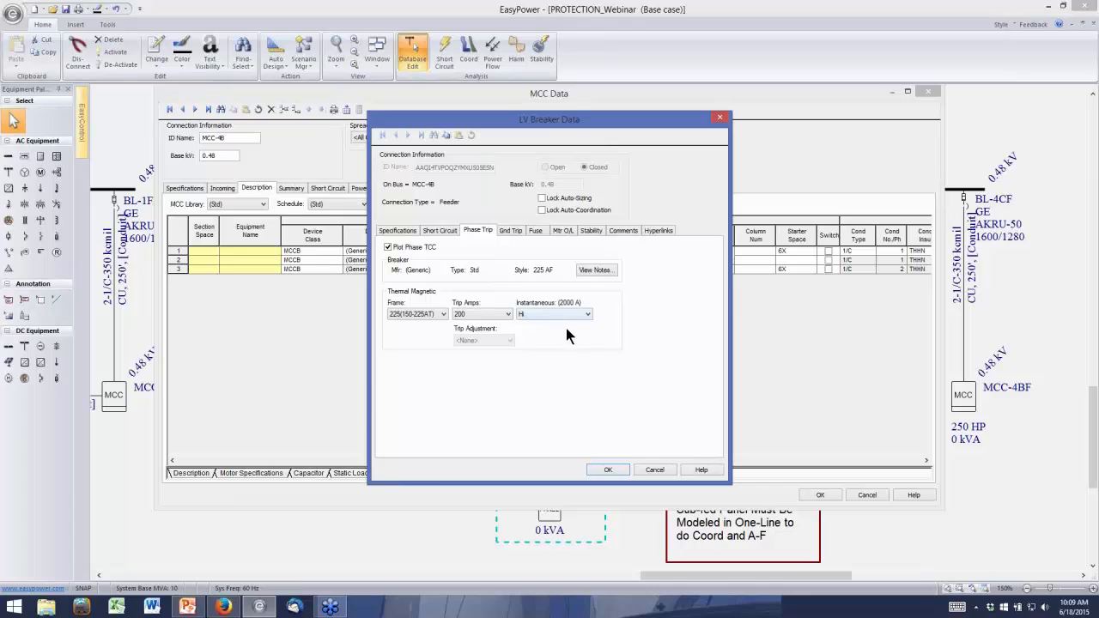
pyautogui.click(607, 470)
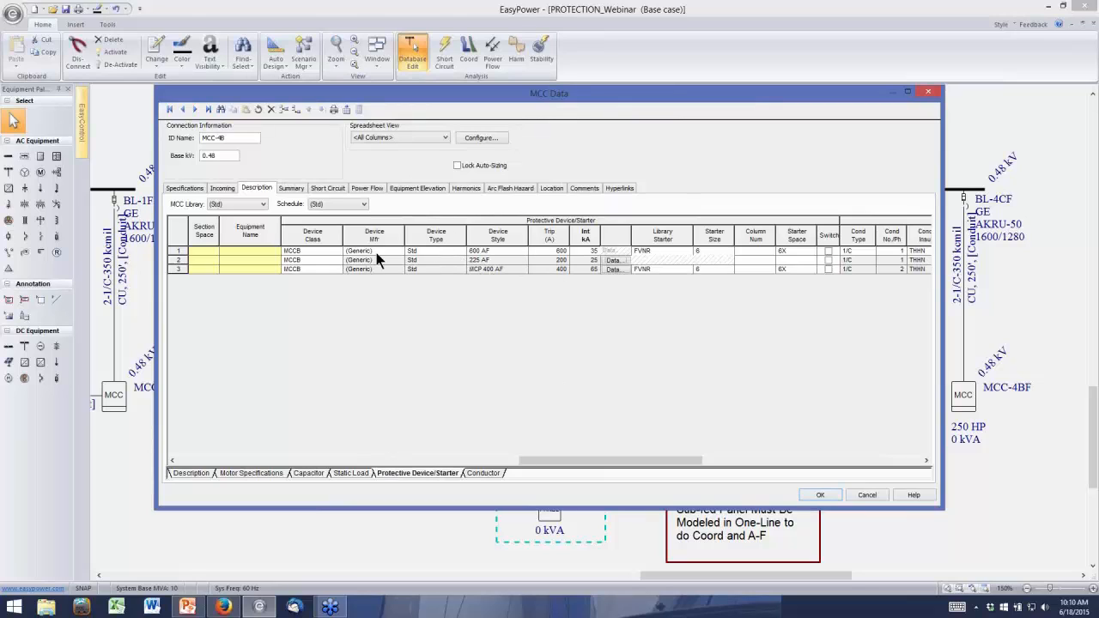
# Review the load type choices for the third load row, keeping Motor w/TCC, and accept the MCC-4B data
pyautogui.click(187, 474)
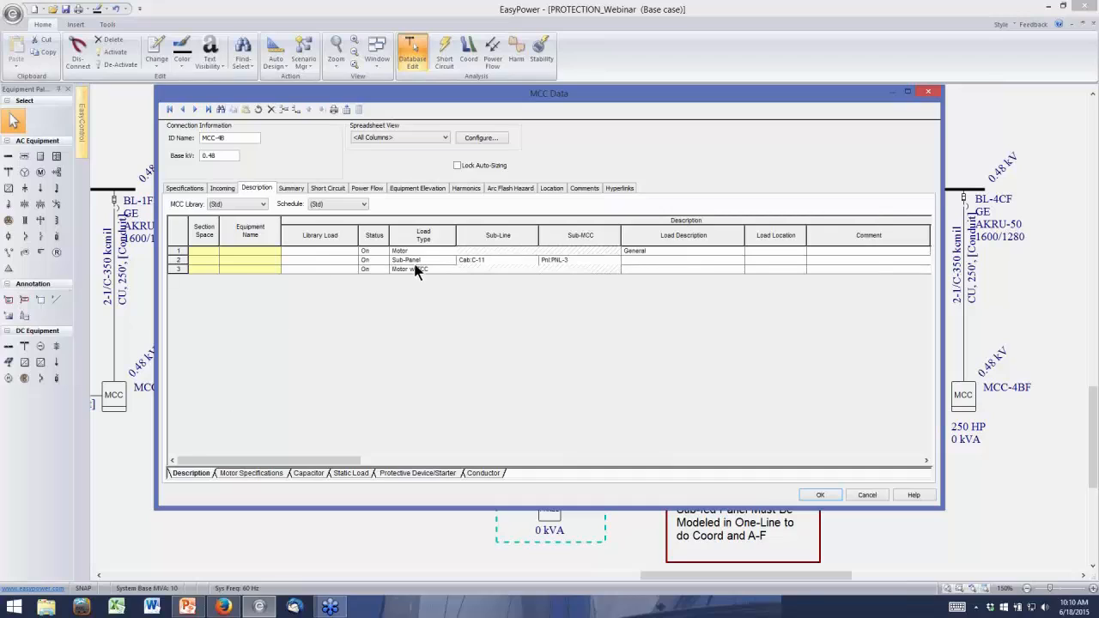
pyautogui.click(441, 268)
pyautogui.click(450, 270)
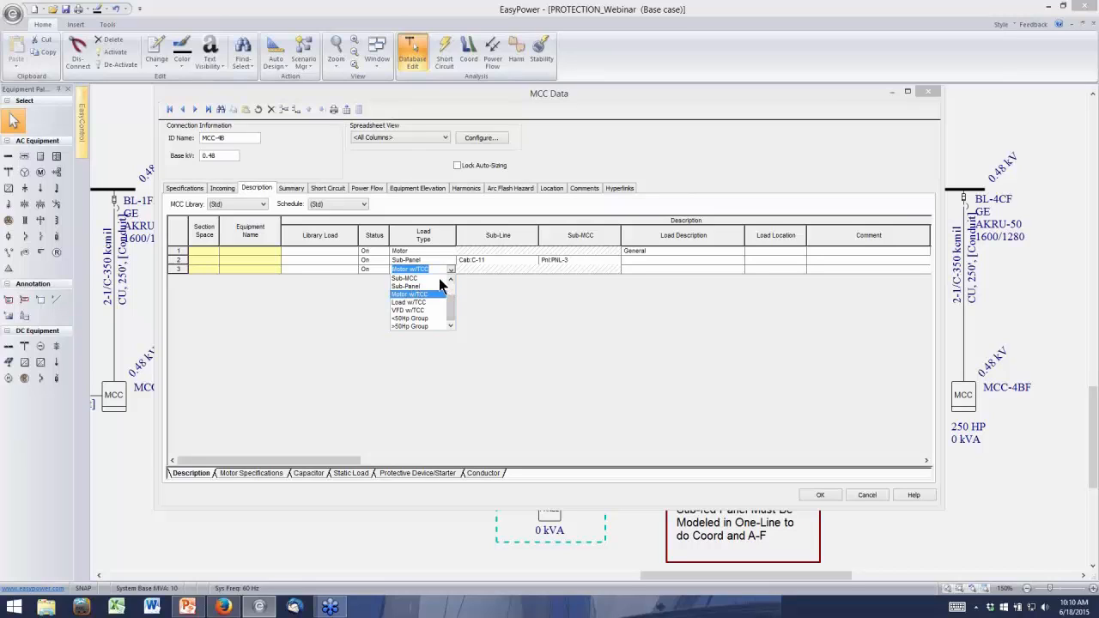
pyautogui.click(450, 279)
pyautogui.click(450, 279)
pyautogui.click(449, 279)
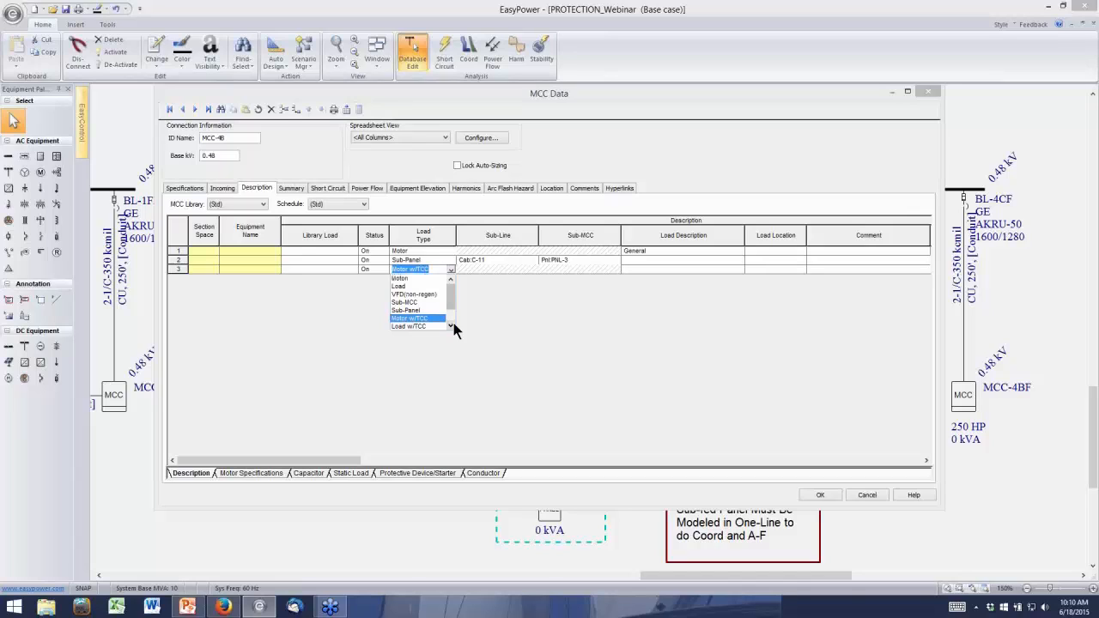
pyautogui.click(518, 371)
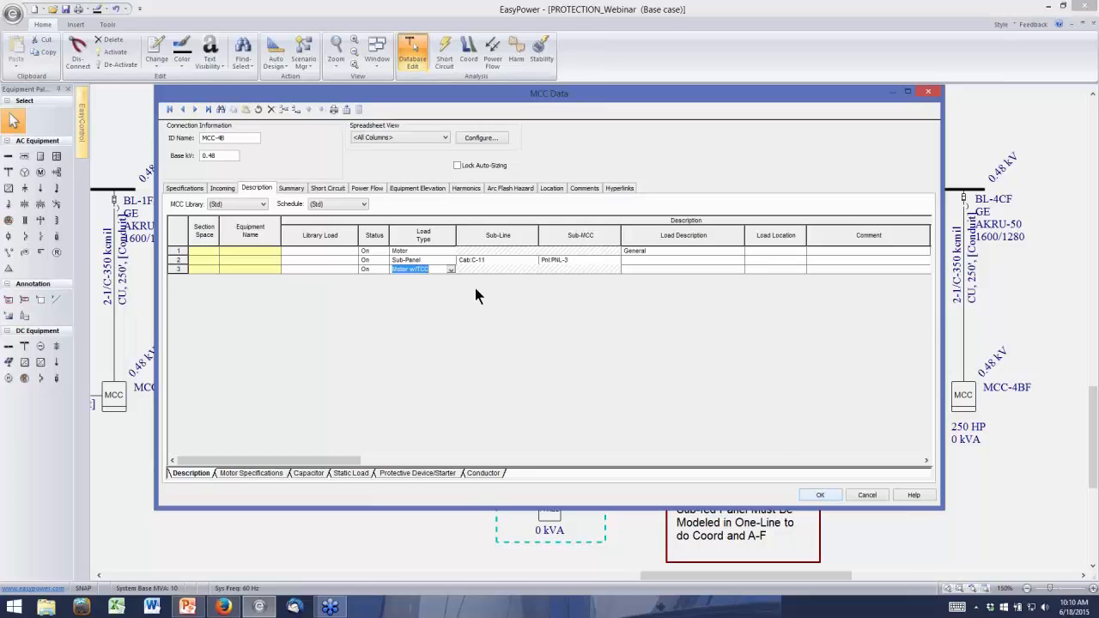
pyautogui.click(829, 496)
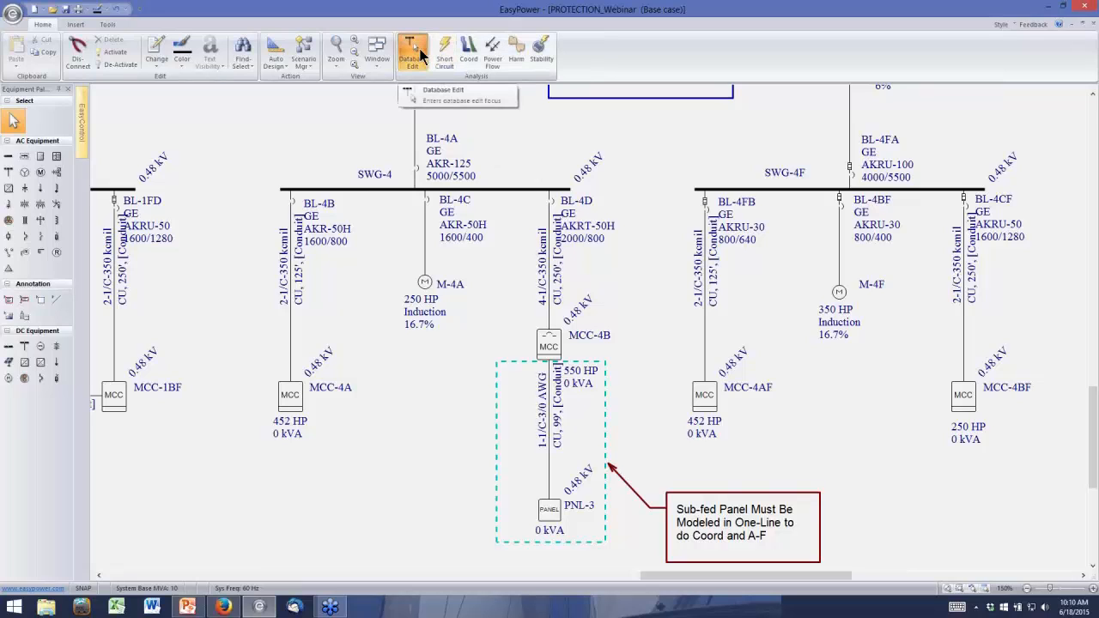
# Enter Coordination focus and plot a TCC for bus SWG-4, breaker BL-4D, its feeder cable and MCC-4B
pyautogui.click(469, 56)
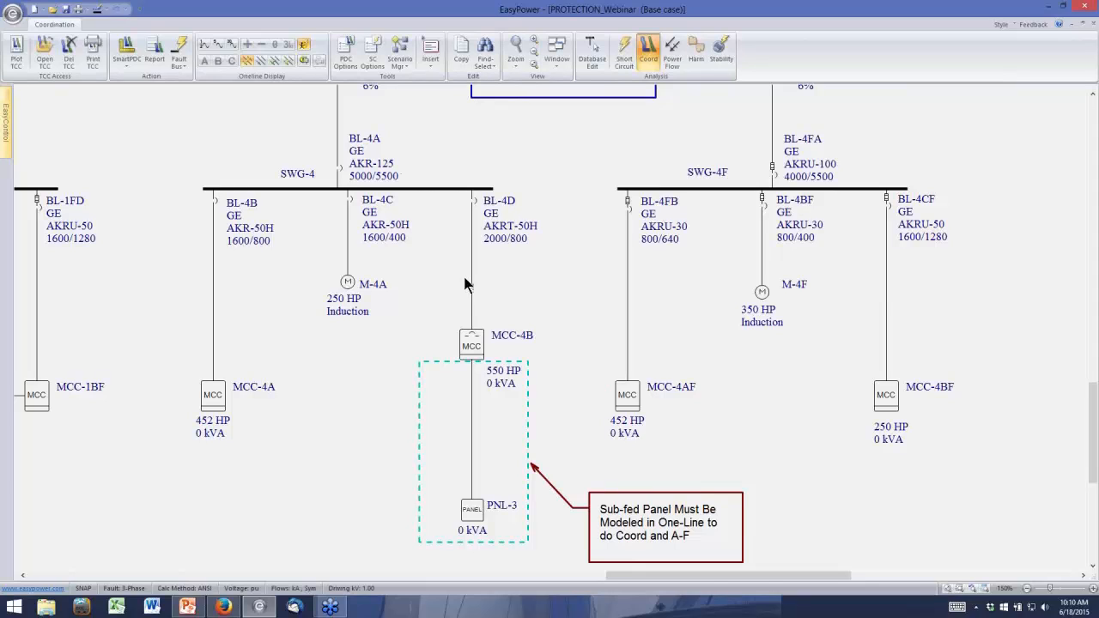
pyautogui.click(472, 191)
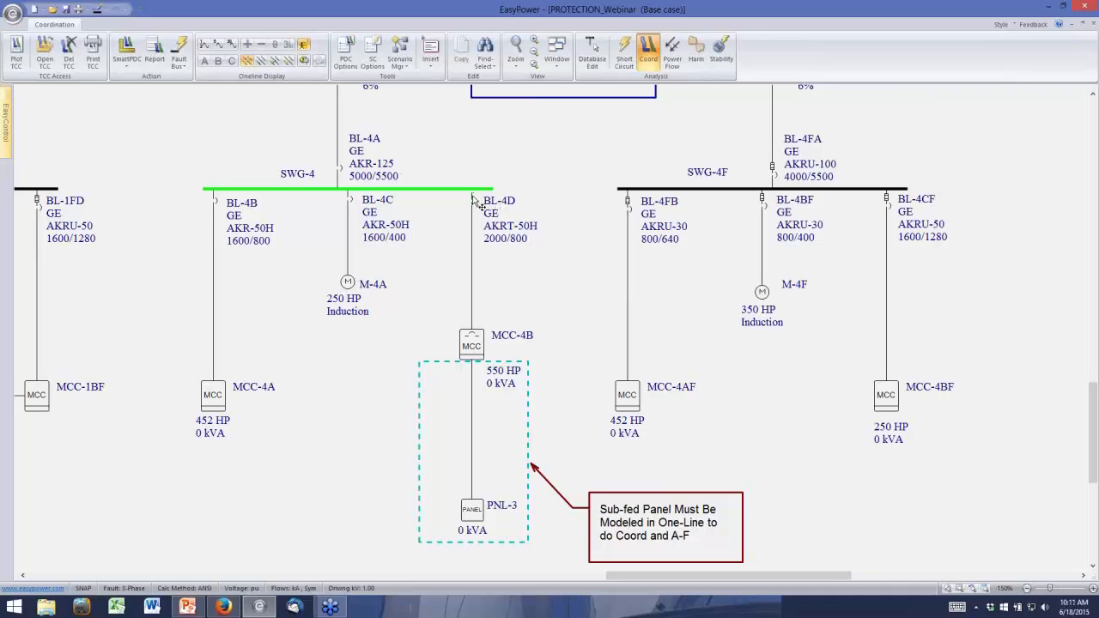
pyautogui.keyDown('ctrl'); pyautogui.click(472, 198); pyautogui.keyUp('ctrl')
pyautogui.keyDown('ctrl'); pyautogui.click(472, 232); pyautogui.keyUp('ctrl')
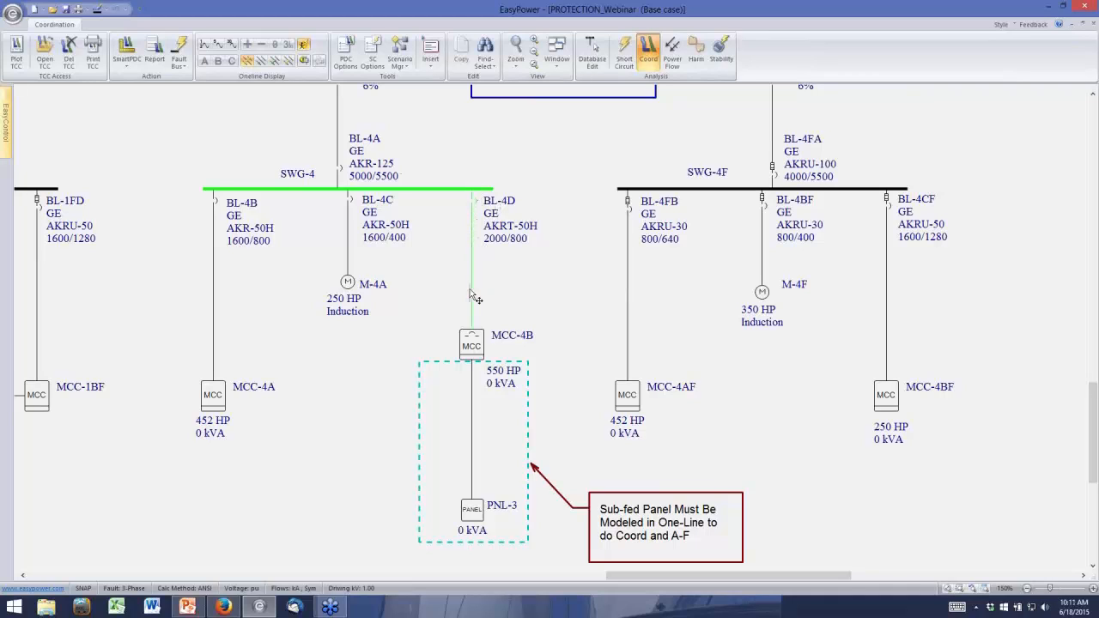
pyautogui.keyDown('ctrl'); pyautogui.click(474, 345); pyautogui.keyUp('ctrl')
pyautogui.click(16, 51)
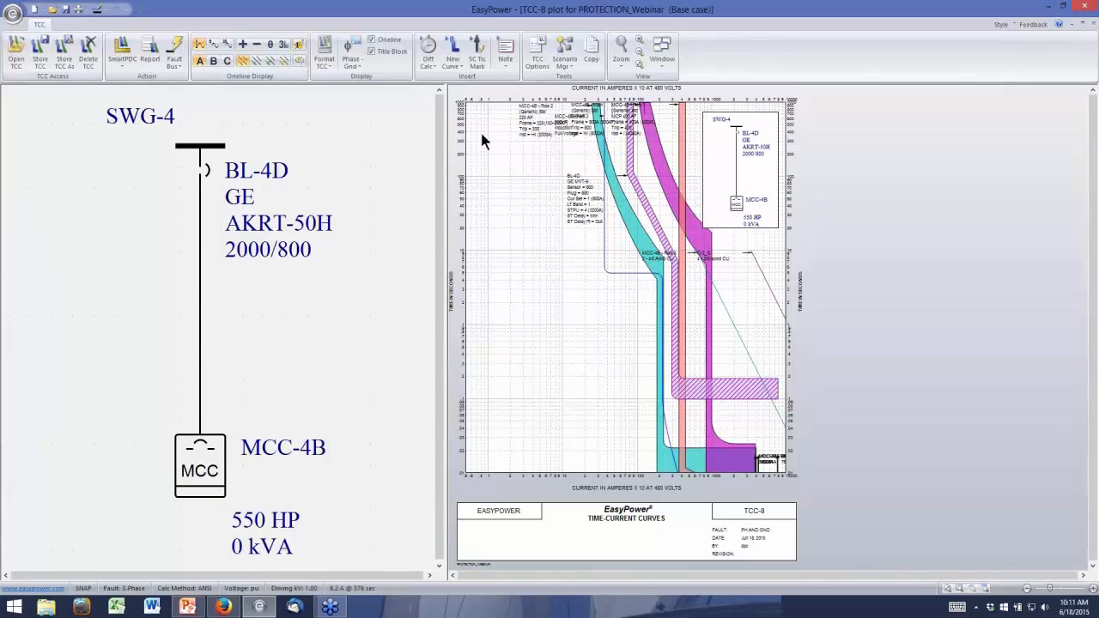
# Spread the overlapping labels of MCC-4B's rows, its main breaker and BL-4D down the empty area beside the curves
pyautogui.moveTo(537, 129); pyautogui.dragTo(526, 354)
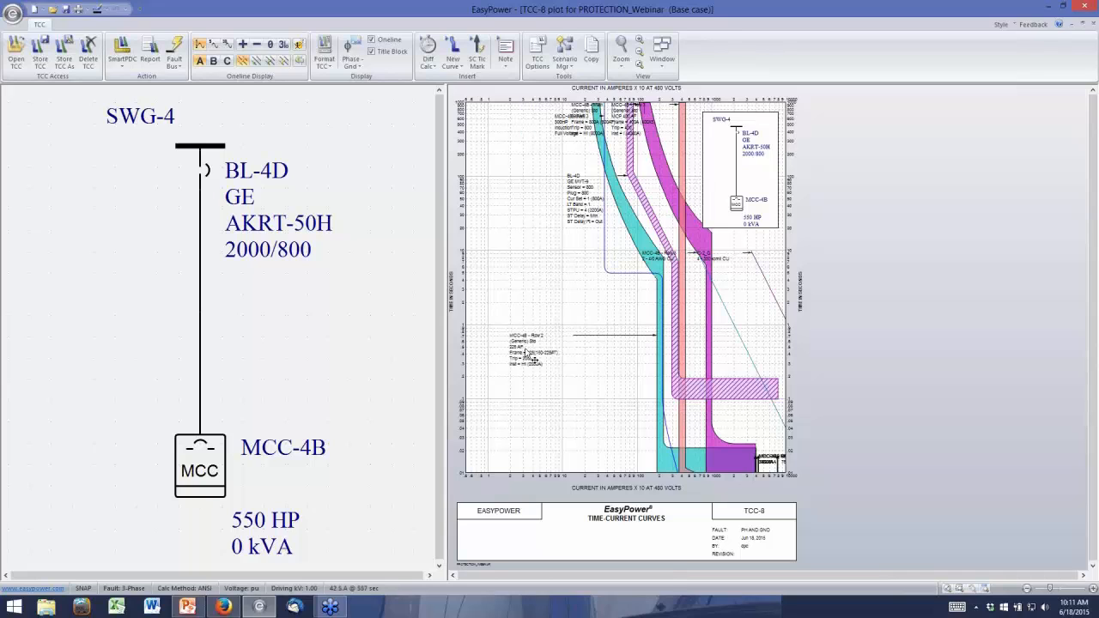
pyautogui.moveTo(573, 211); pyautogui.dragTo(519, 215)
pyautogui.moveTo(573, 133); pyautogui.dragTo(527, 155)
pyautogui.moveTo(580, 121); pyautogui.dragTo(521, 287)
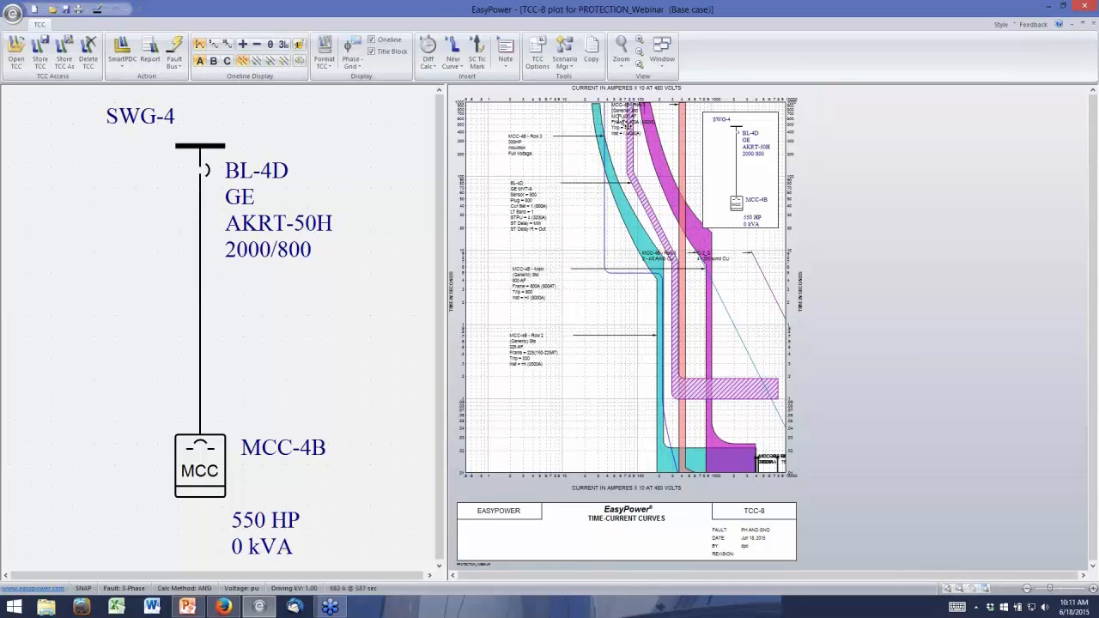
pyautogui.moveTo(623, 122); pyautogui.dragTo(516, 419)
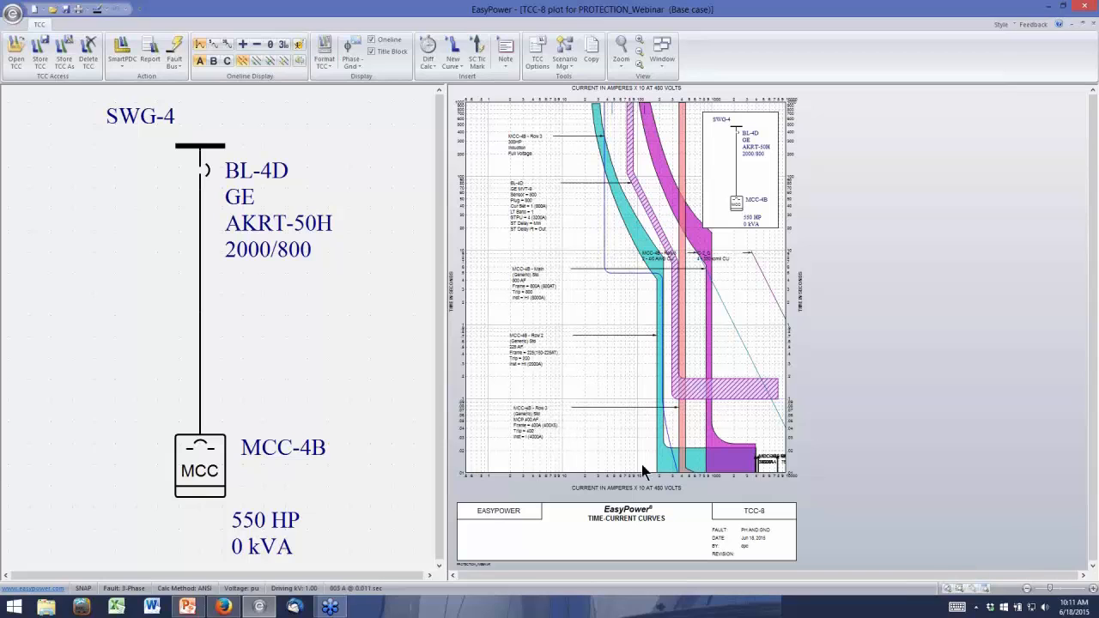
# Compare MCC-4B's main breaker and feeder curves with BL-4D's curve, and check MCC-4B's temporary data without changing it
pyautogui.moveTo(700, 349)
pyautogui.moveTo(674, 153)
pyautogui.moveTo(686, 227)
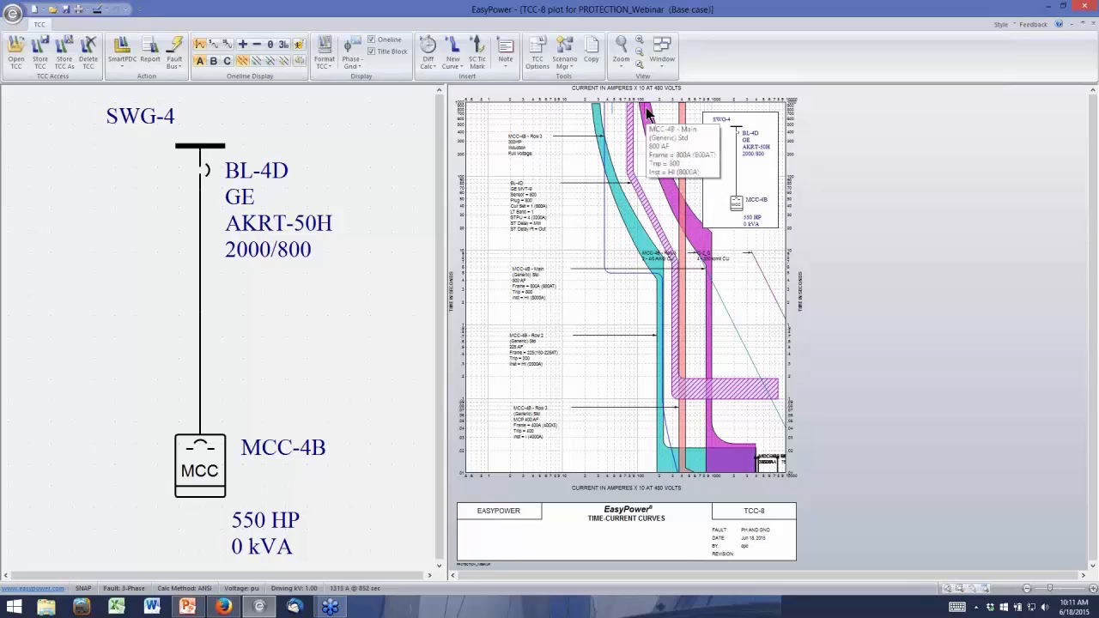
pyautogui.moveTo(645, 187)
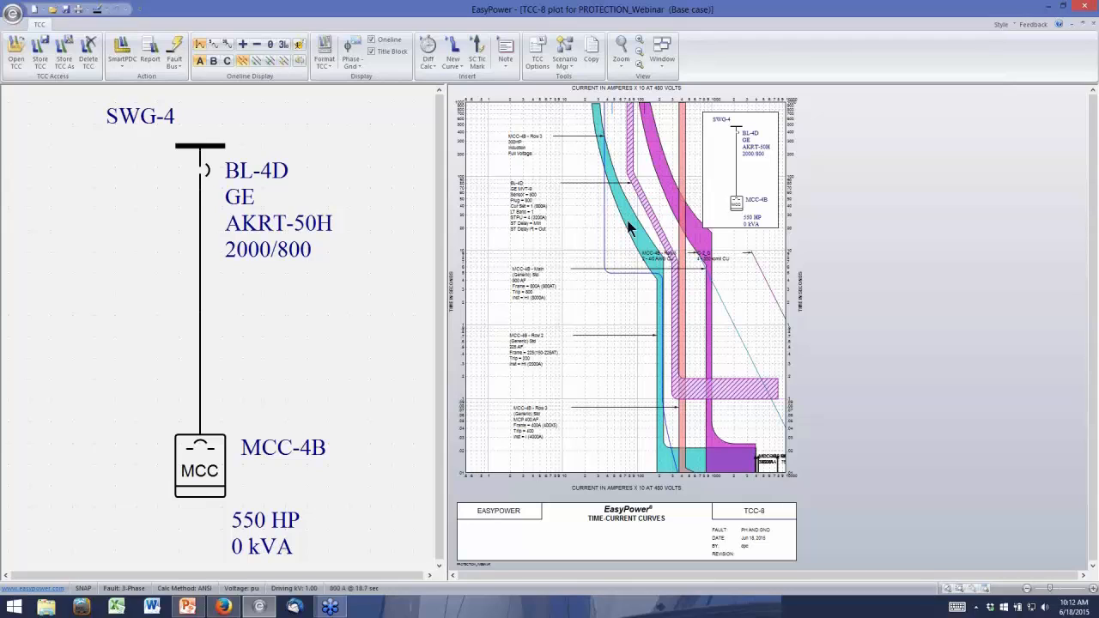
pyautogui.moveTo(629, 226)
pyautogui.moveTo(665, 459)
pyautogui.doubleClick(216, 474)
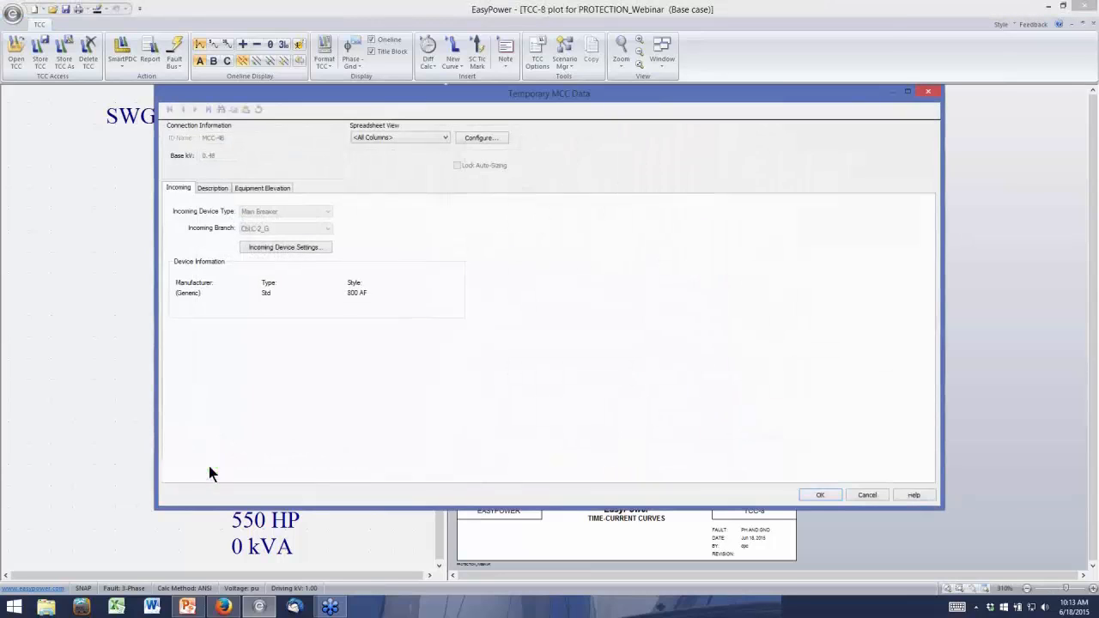
pyautogui.click(865, 495)
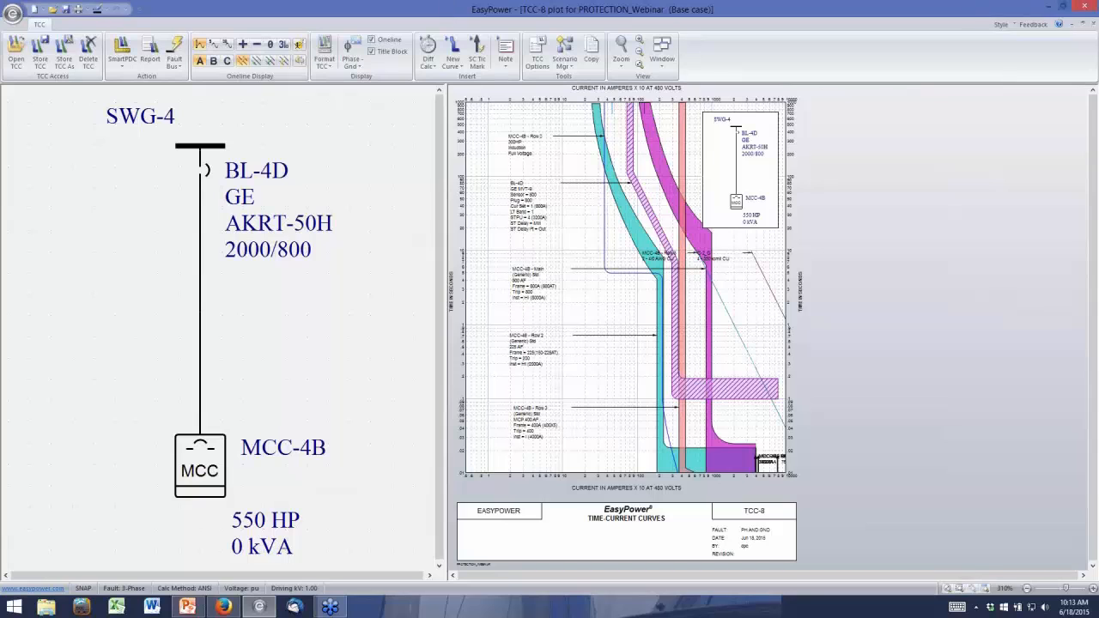
# Close the TCC-8 plot without storing its changes and return to the one-line
pyautogui.click(1092, 26)
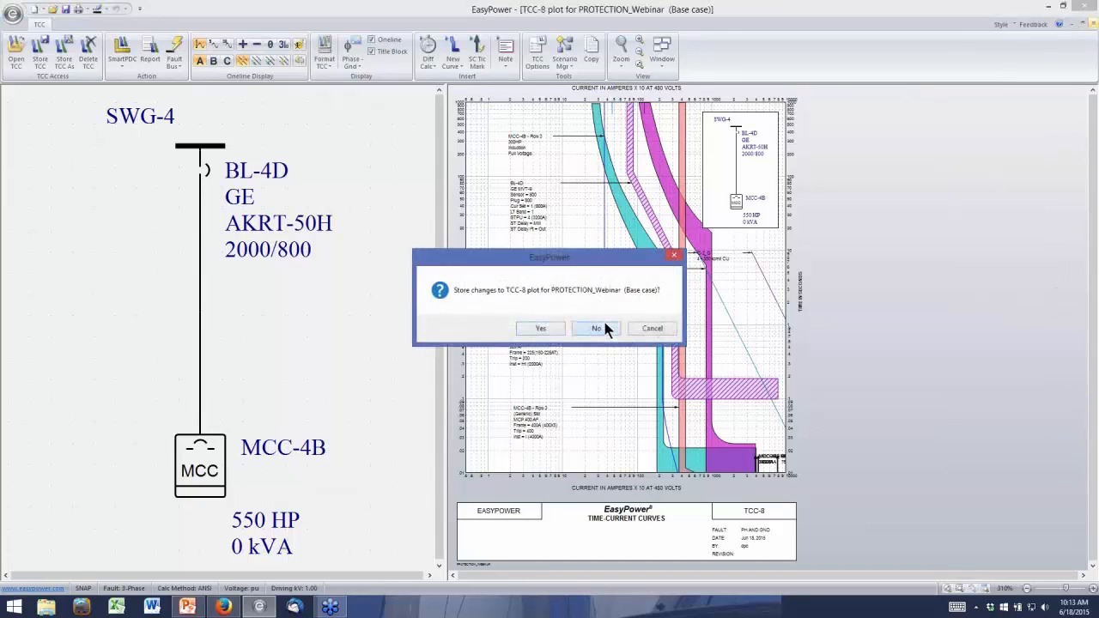
pyautogui.click(598, 326)
pyautogui.click(589, 51)
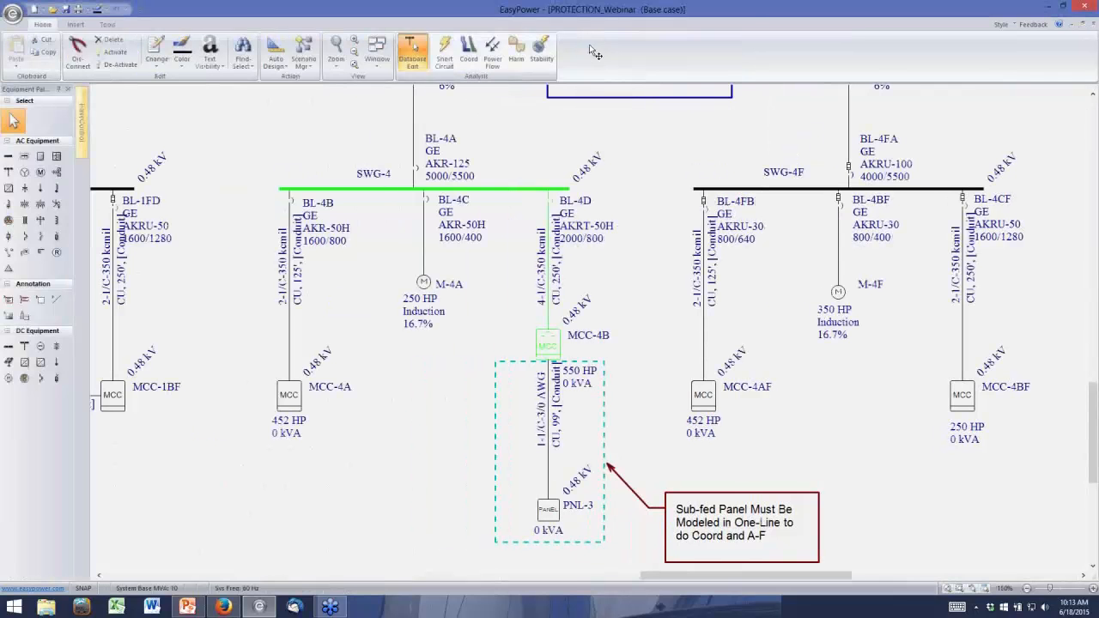
# Review the load types in MCC-4B's load description schedule, and leave the MCC data without saving
pyautogui.doubleClick(555, 350)
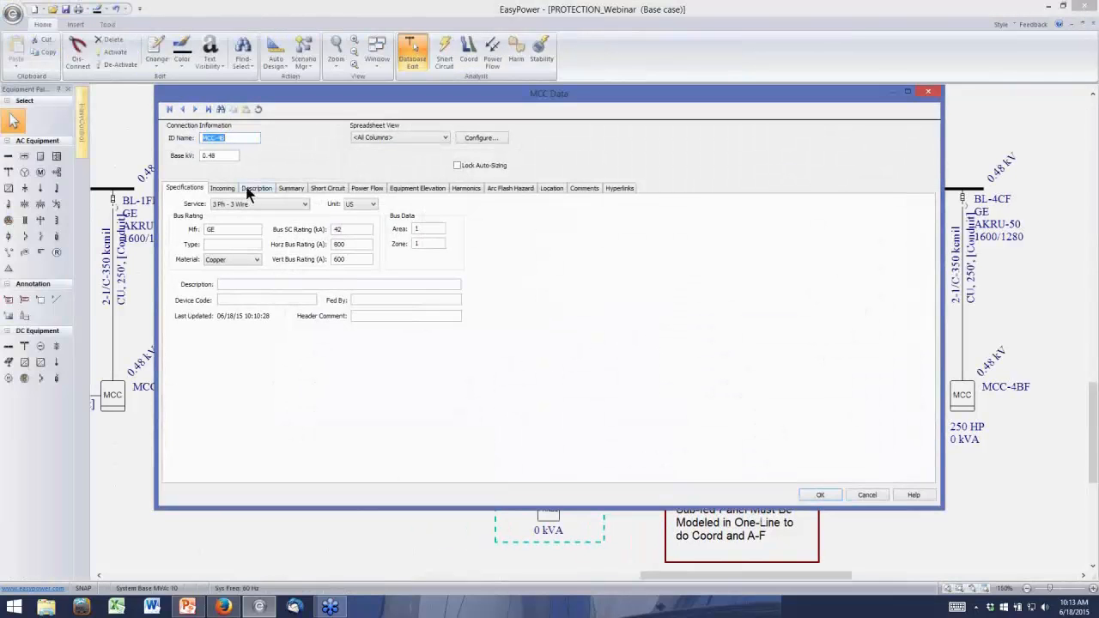
pyautogui.click(251, 189)
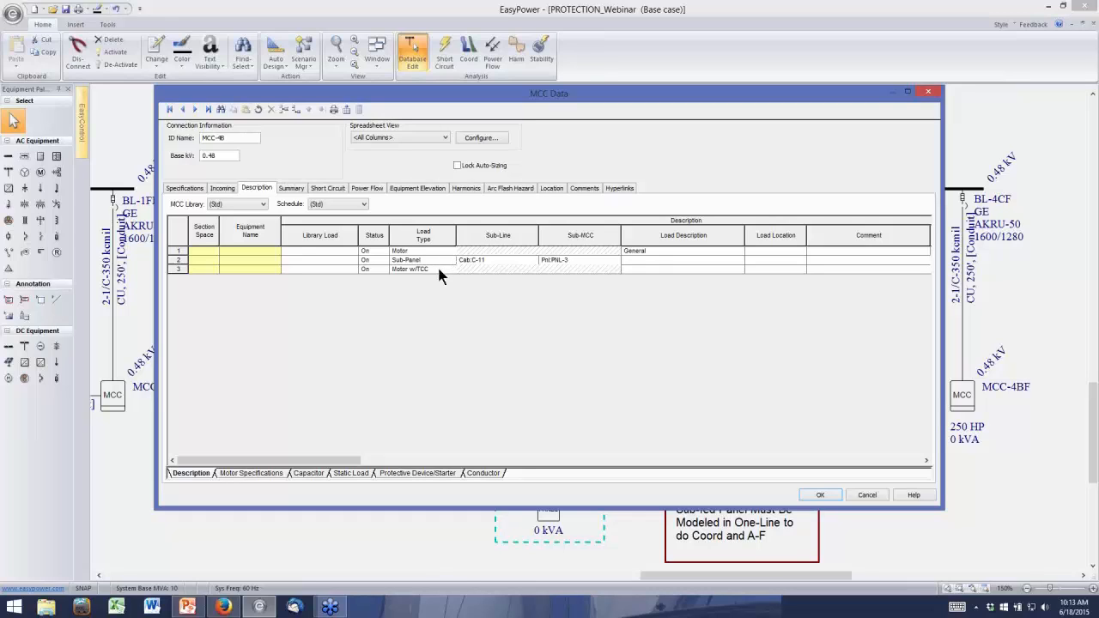
pyautogui.click(866, 498)
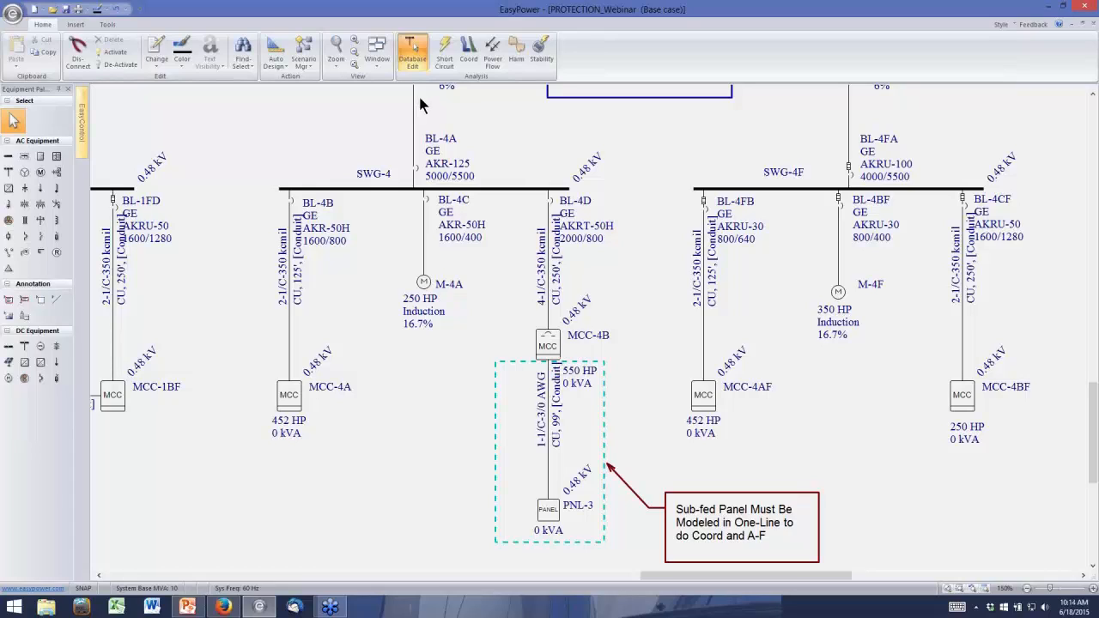
# Open the protective breaker data of MCC-4B's third load row, the Motor w/TCC load
pyautogui.click(543, 343)
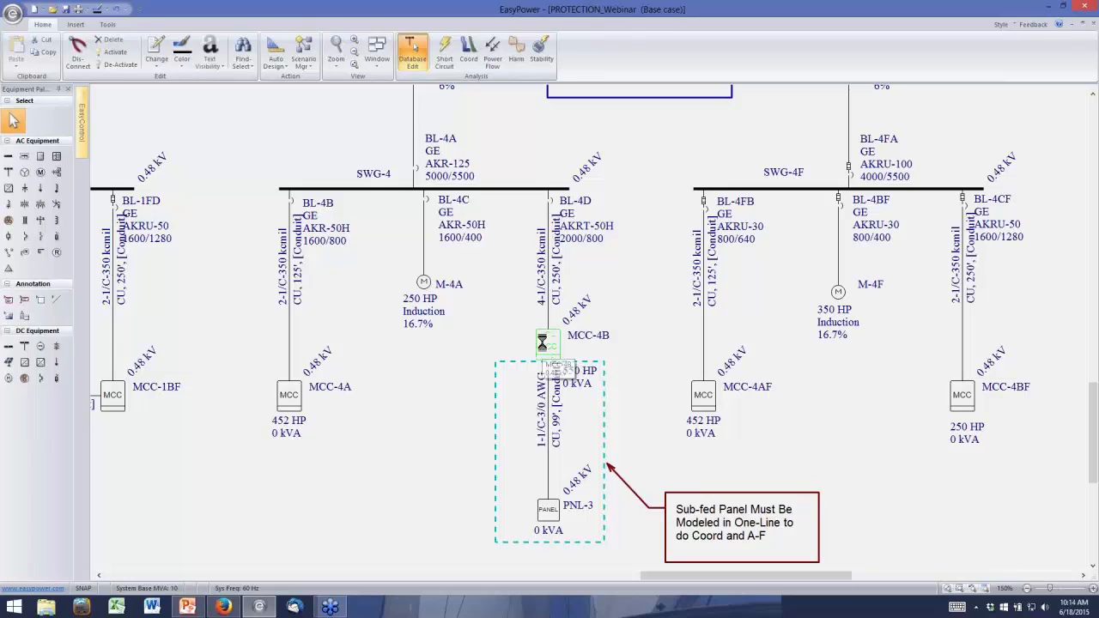
pyautogui.click(250, 190)
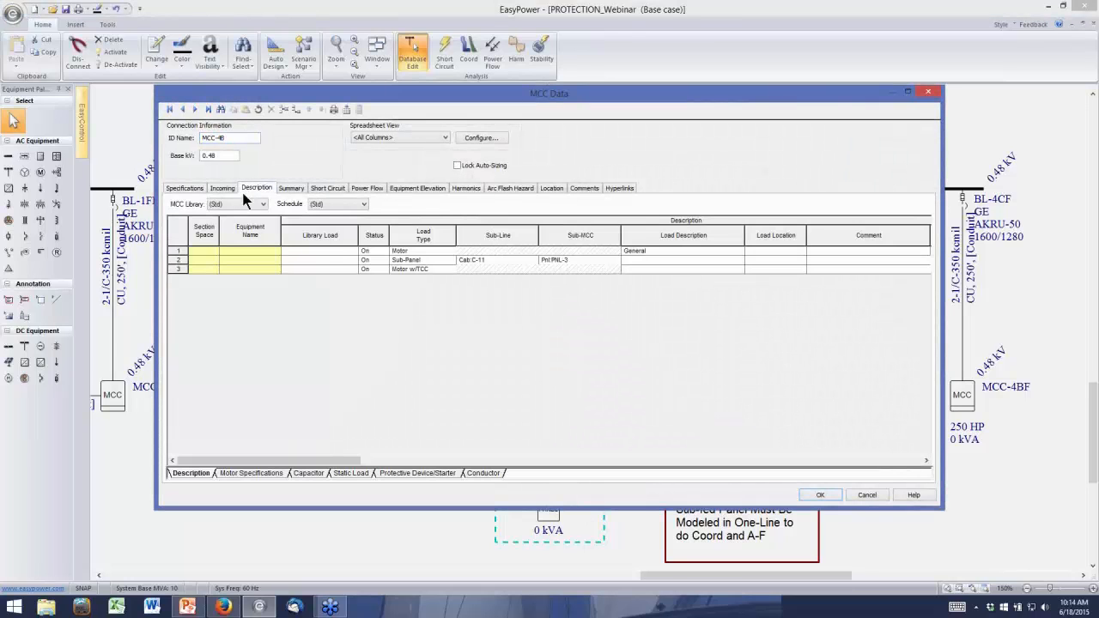
pyautogui.click(188, 271)
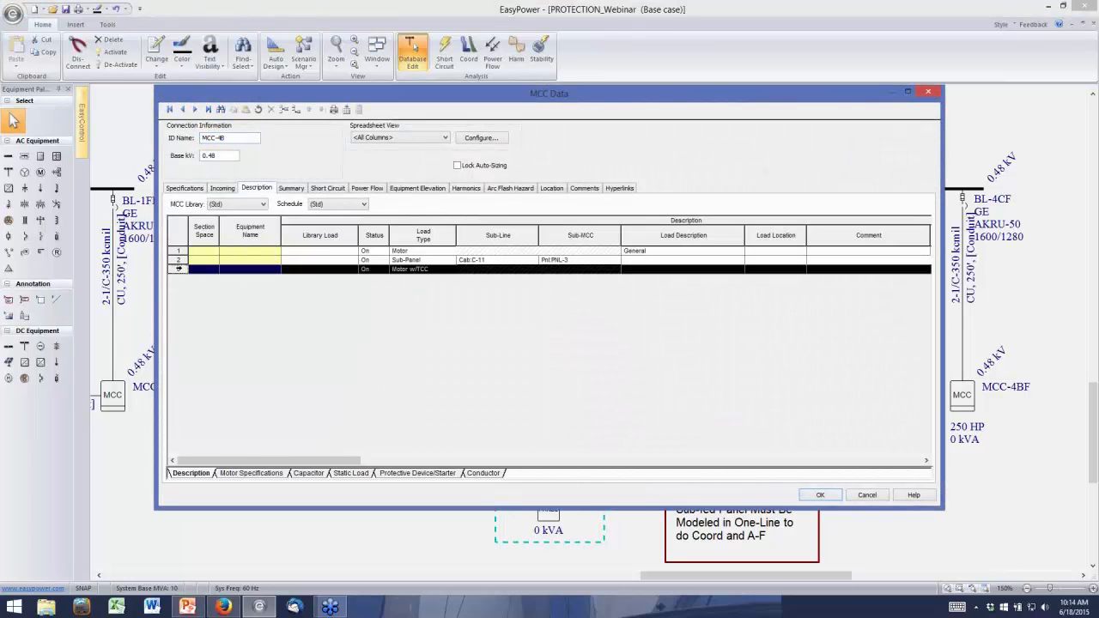
pyautogui.click(409, 473)
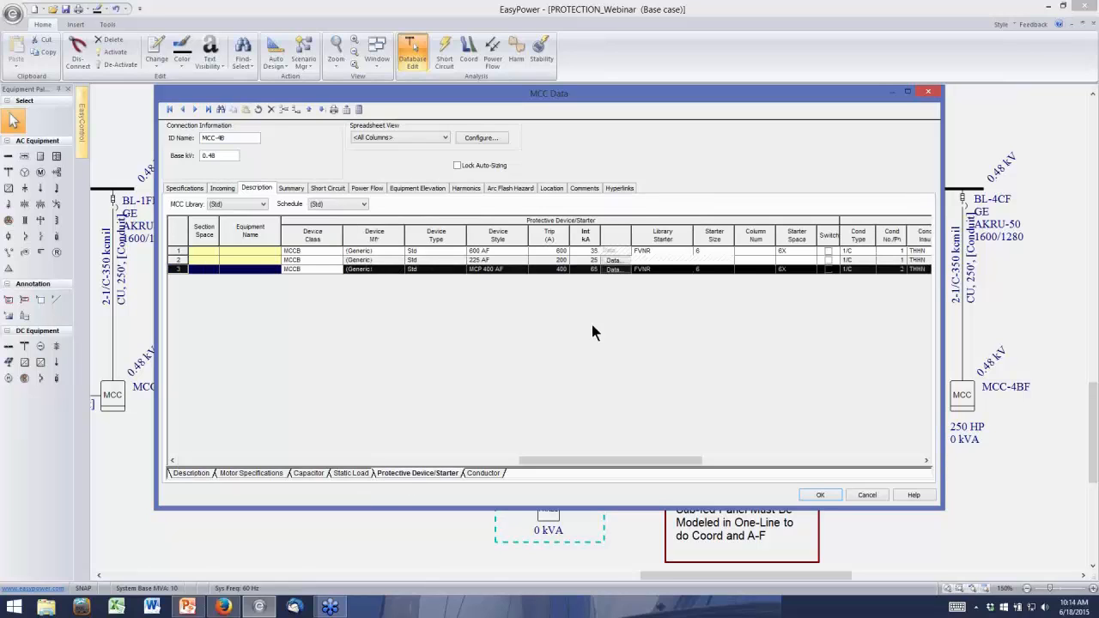
pyautogui.click(613, 269)
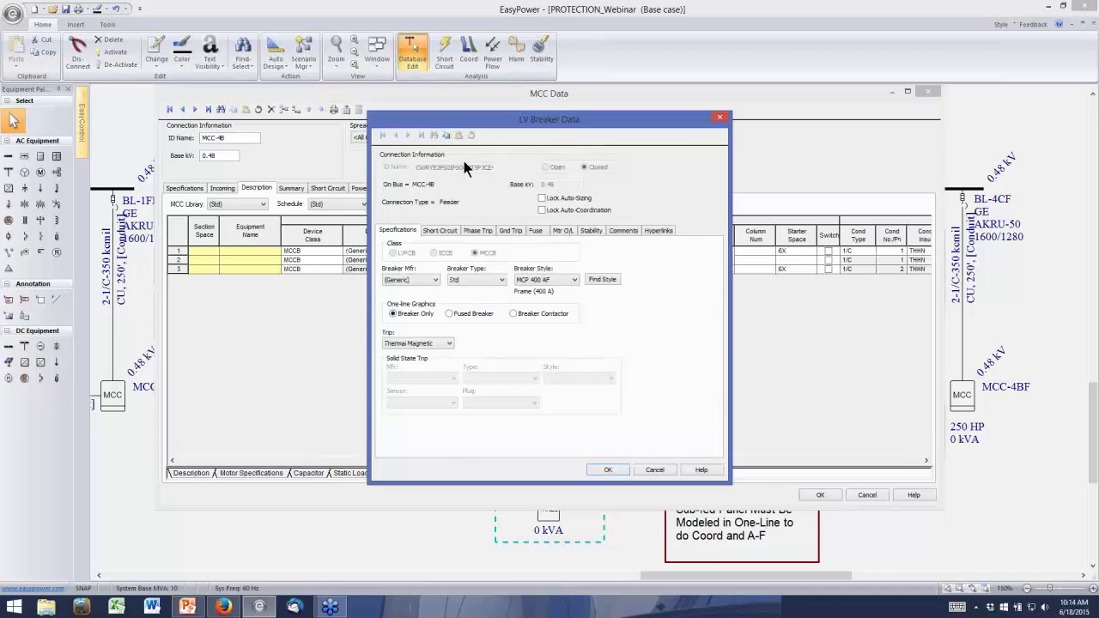
# Review the breaker's motor overload relay TCC options by briefly enabling plotting, and leave the breaker and MCC data without saving
pyautogui.click(564, 231)
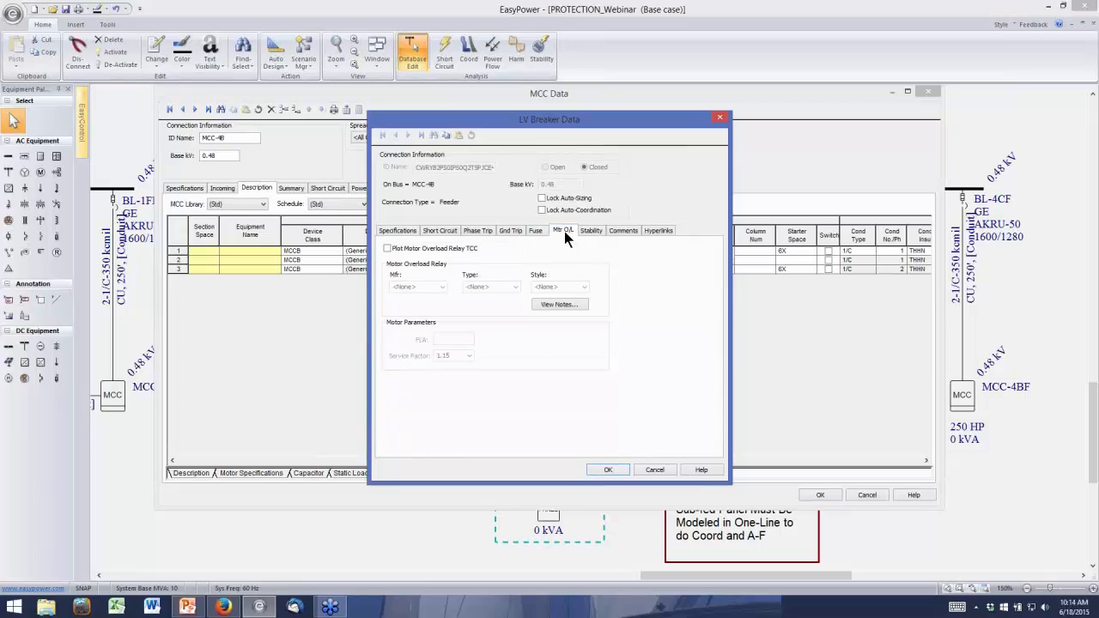
pyautogui.click(387, 249)
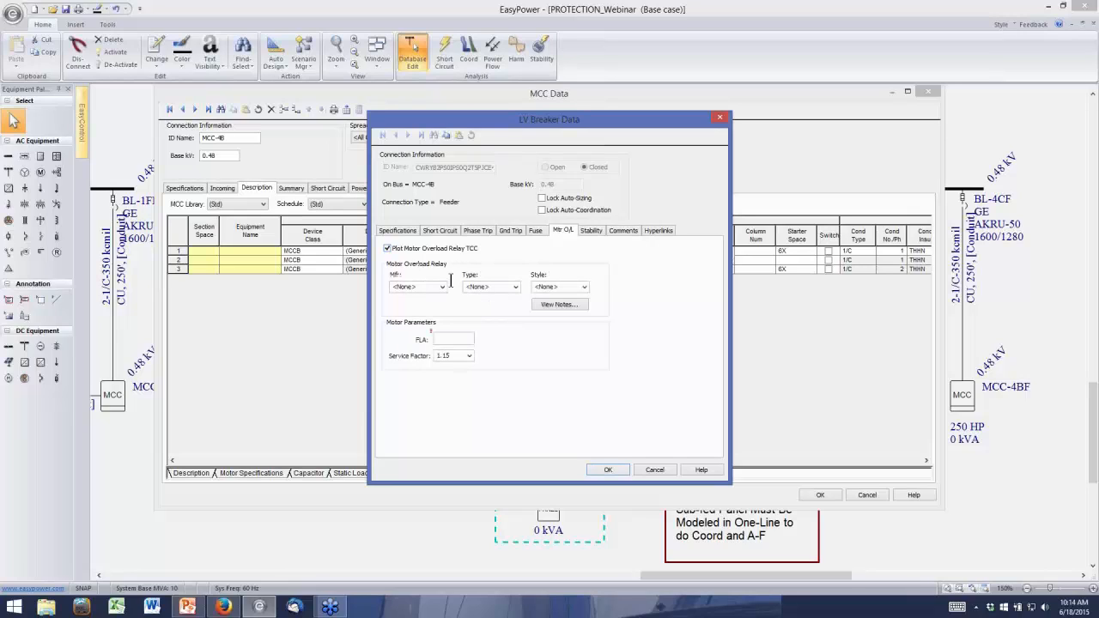
pyautogui.click(387, 249)
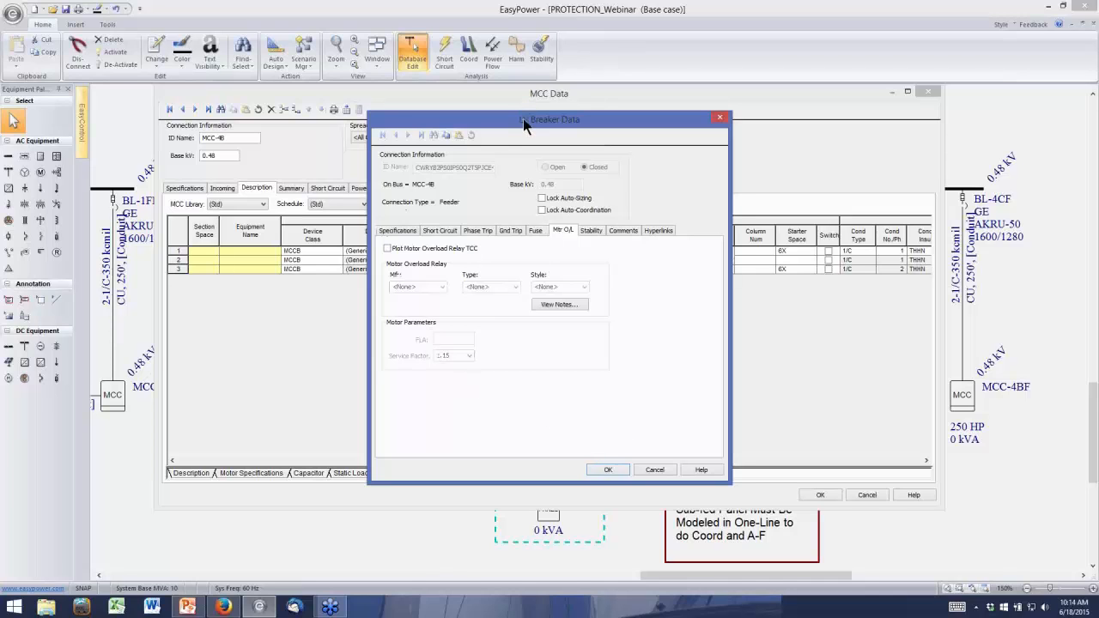
pyautogui.moveTo(523, 121); pyautogui.dragTo(498, 116)
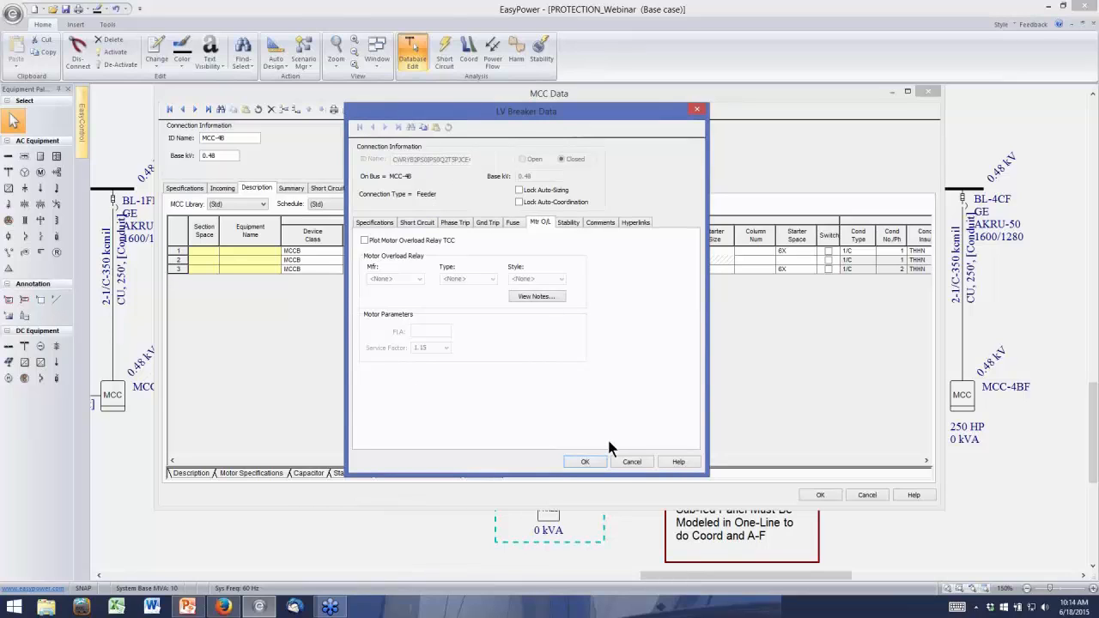
pyautogui.click(632, 463)
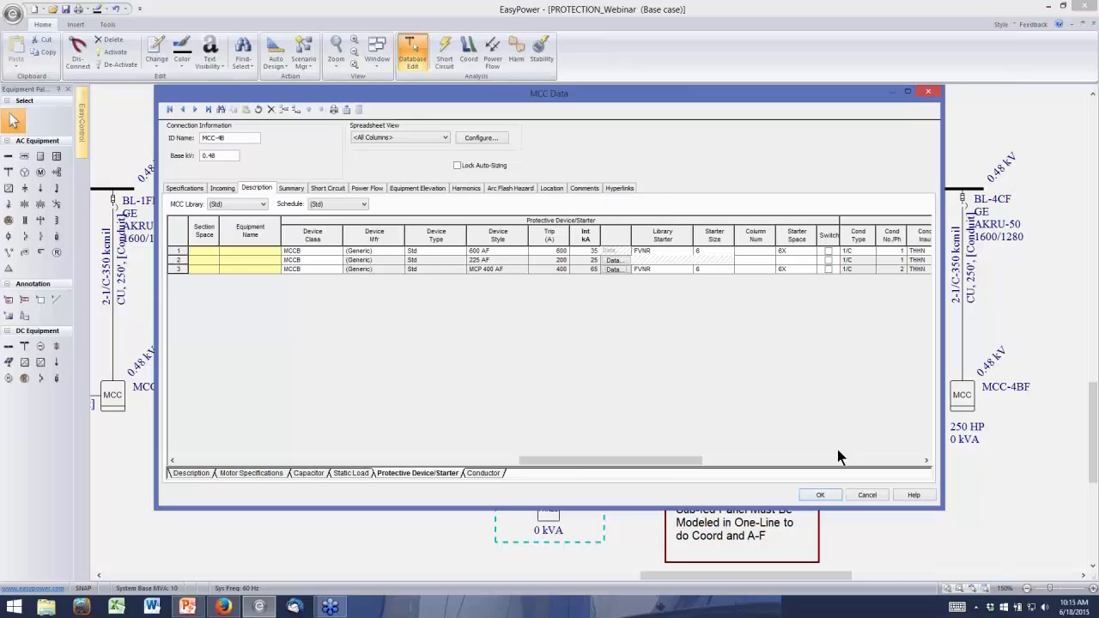
pyautogui.click(864, 493)
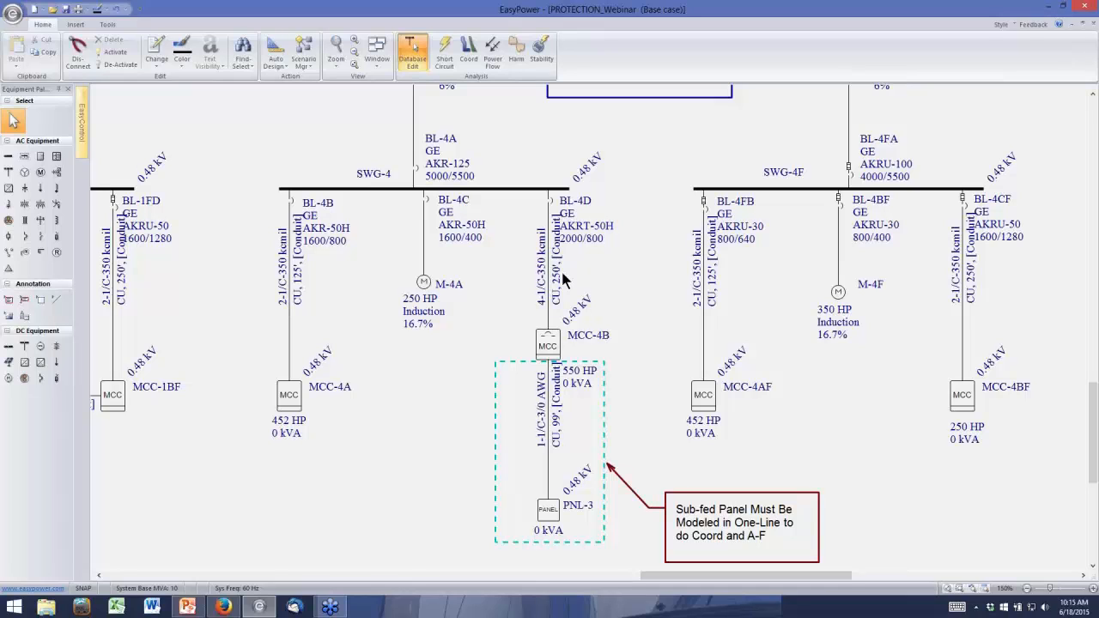
# Enter Coordination focus, fault bus PNL-3, and move its arc flash result text up inside the dashed box
pyautogui.click(475, 49)
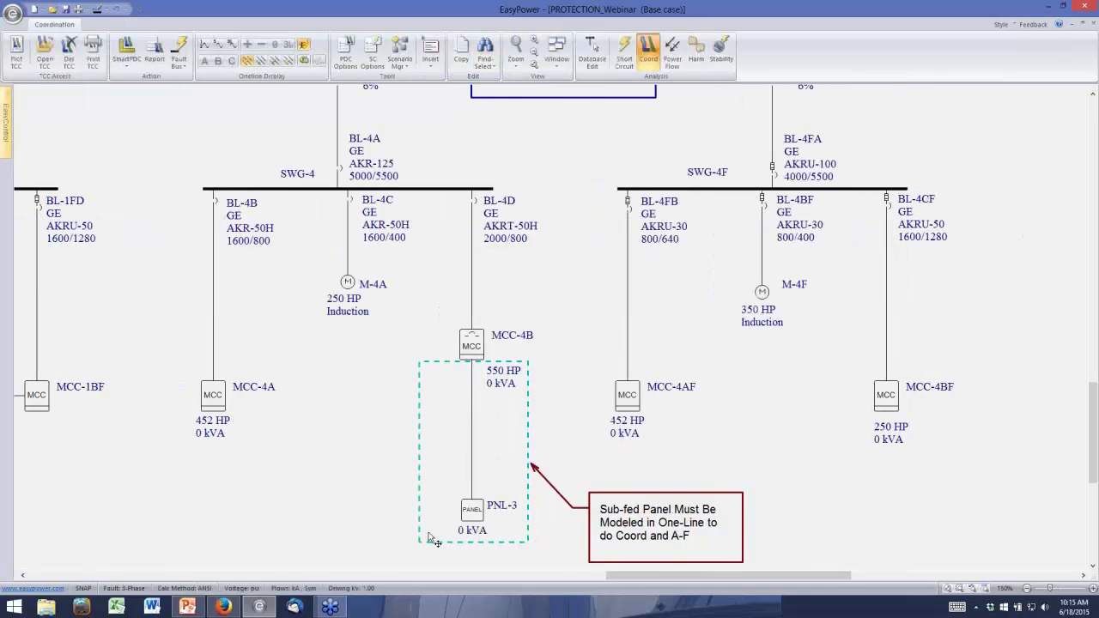
pyautogui.rightClick(473, 508)
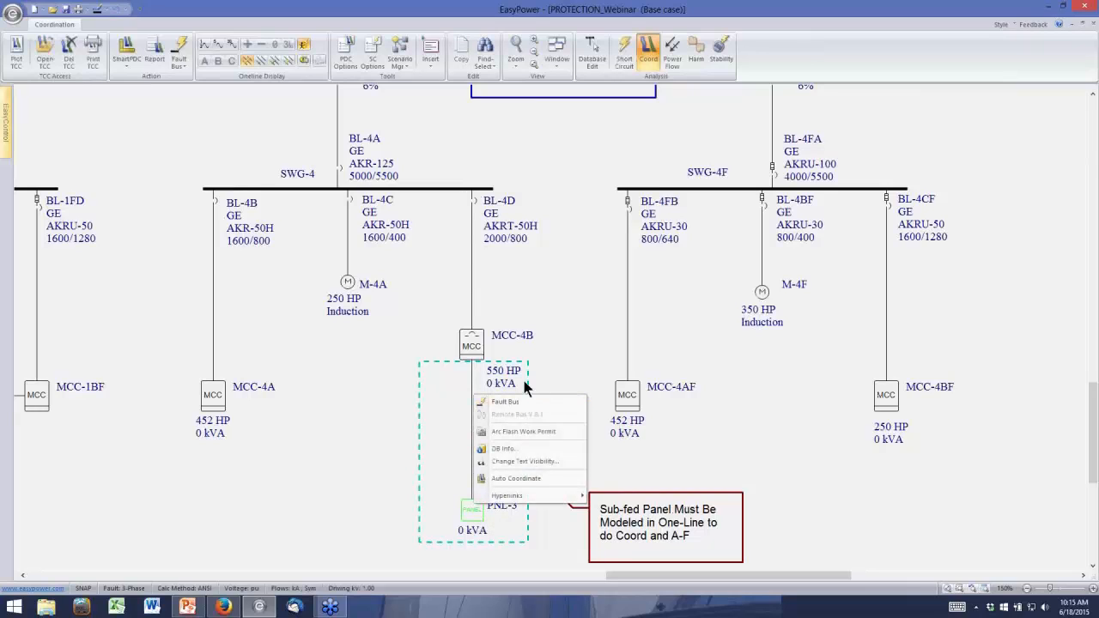
pyautogui.click(513, 401)
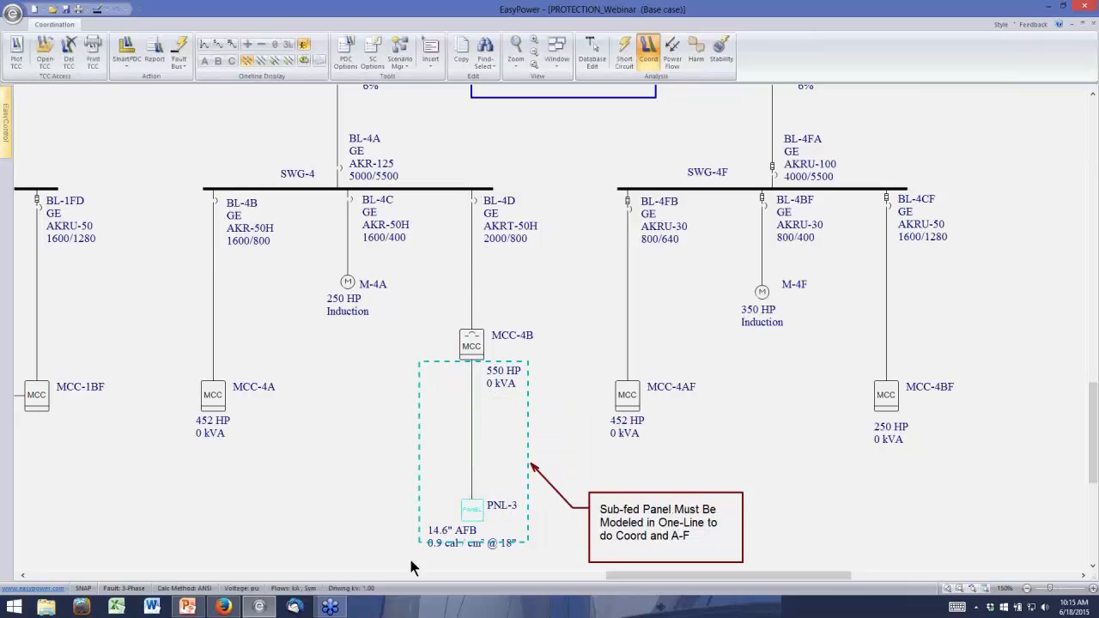
pyautogui.moveTo(459, 535); pyautogui.dragTo(455, 521)
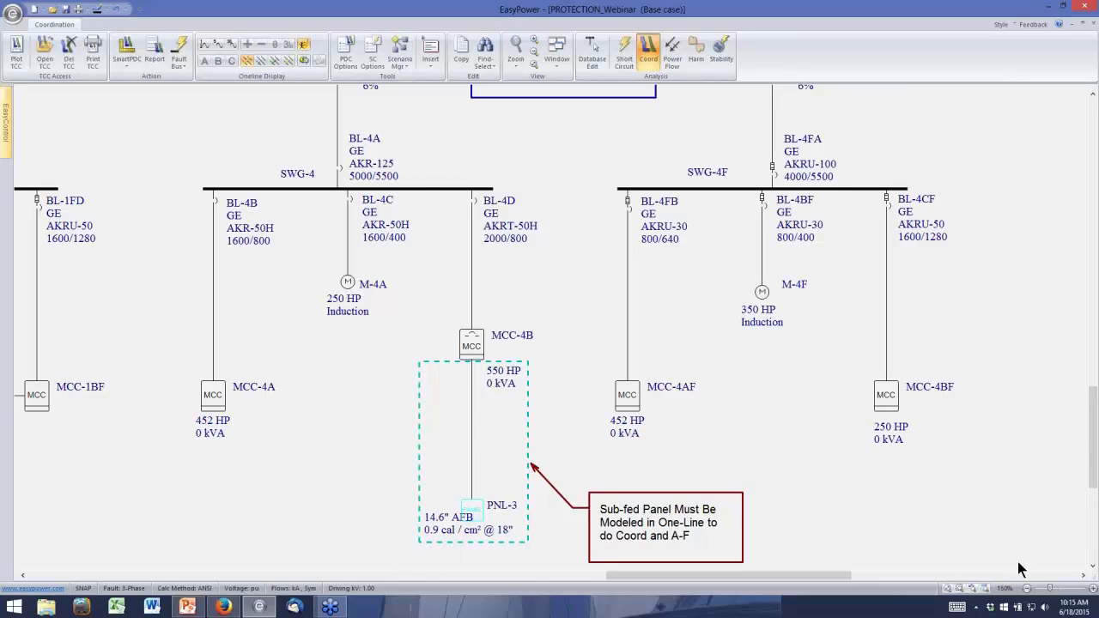
# Return to Database Edit focus and switch to the webinar presentation in PowerPoint
pyautogui.click(1091, 565)
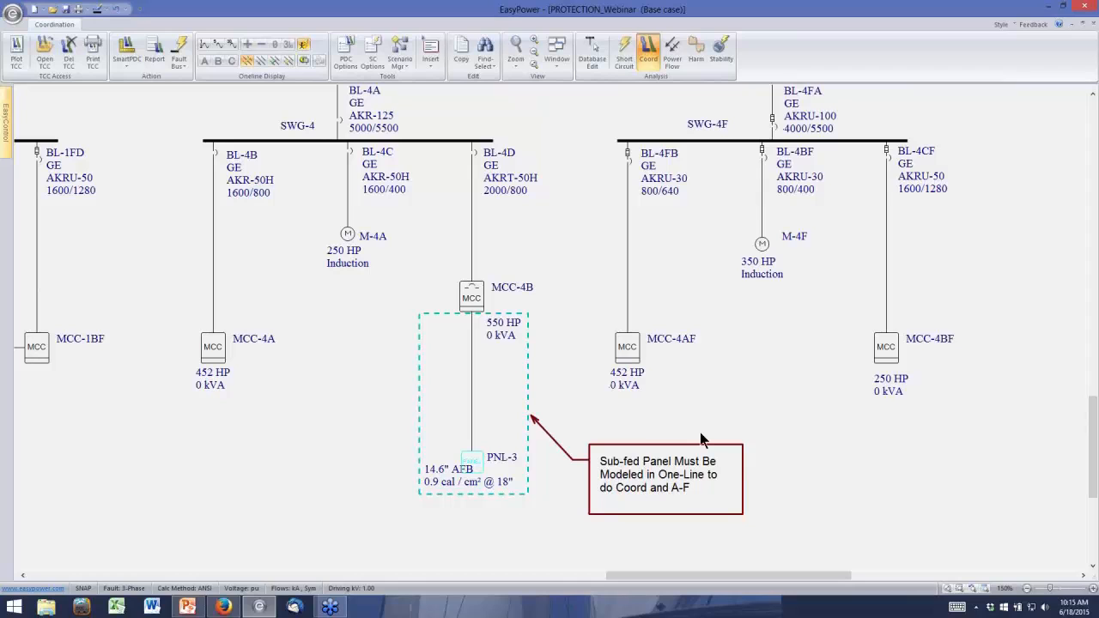
pyautogui.click(598, 55)
pyautogui.click(539, 335)
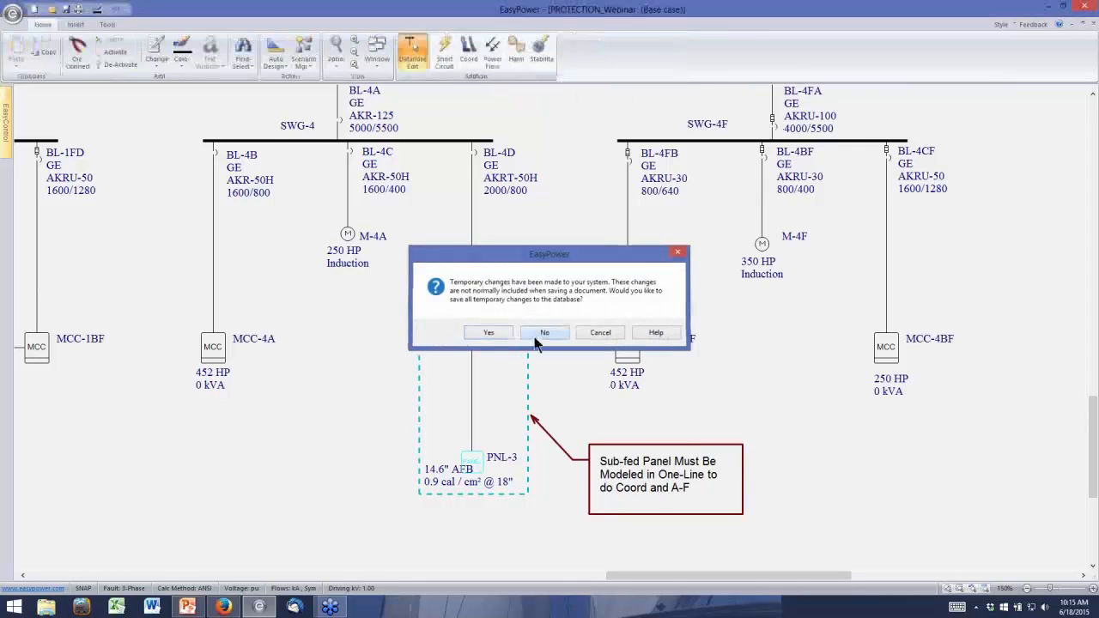
pyautogui.click(188, 608)
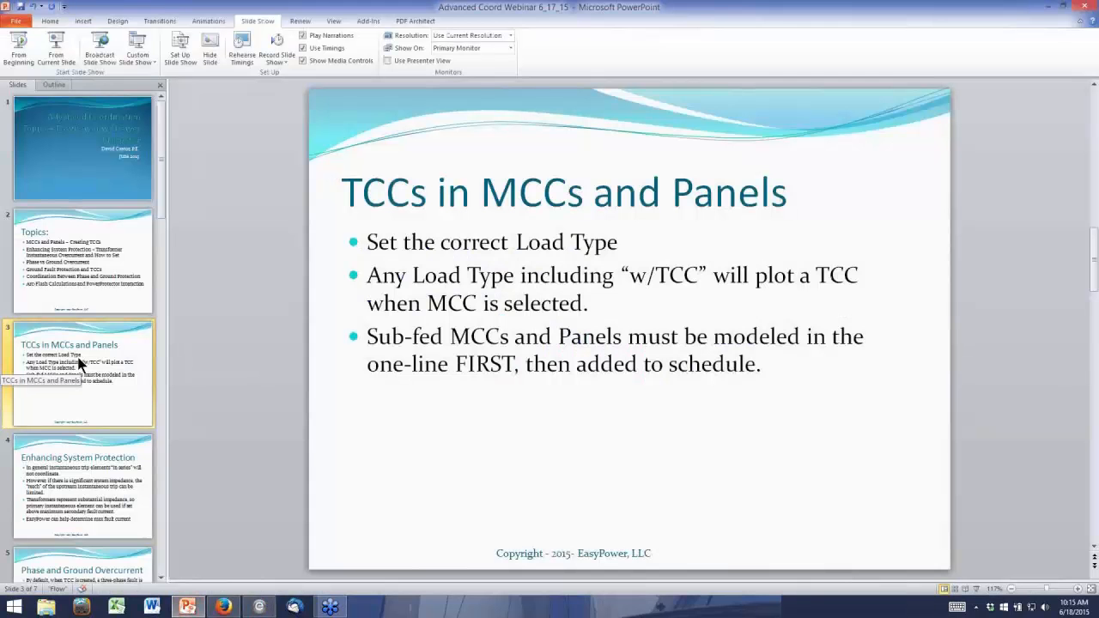
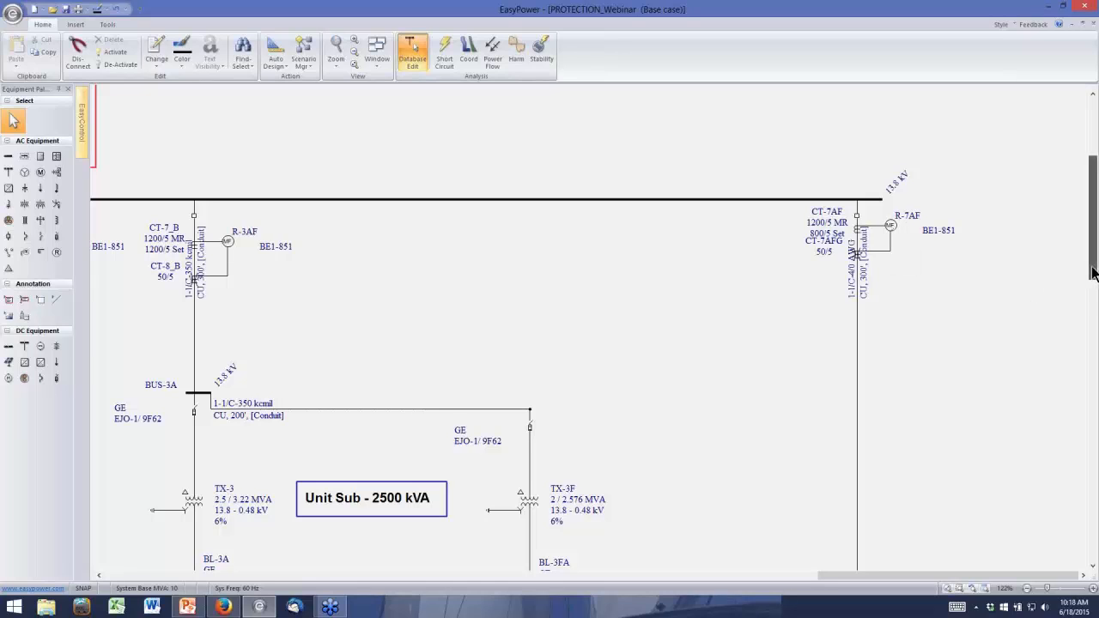
# In Coordination focus, plot a TCC of the path from MAIN SWG-B through relay R-7AF, BUS-7C, TX-7 and SWG-7 to breaker BL-7D
pyautogui.moveTo(1092, 282); pyautogui.dragTo(1093, 294)
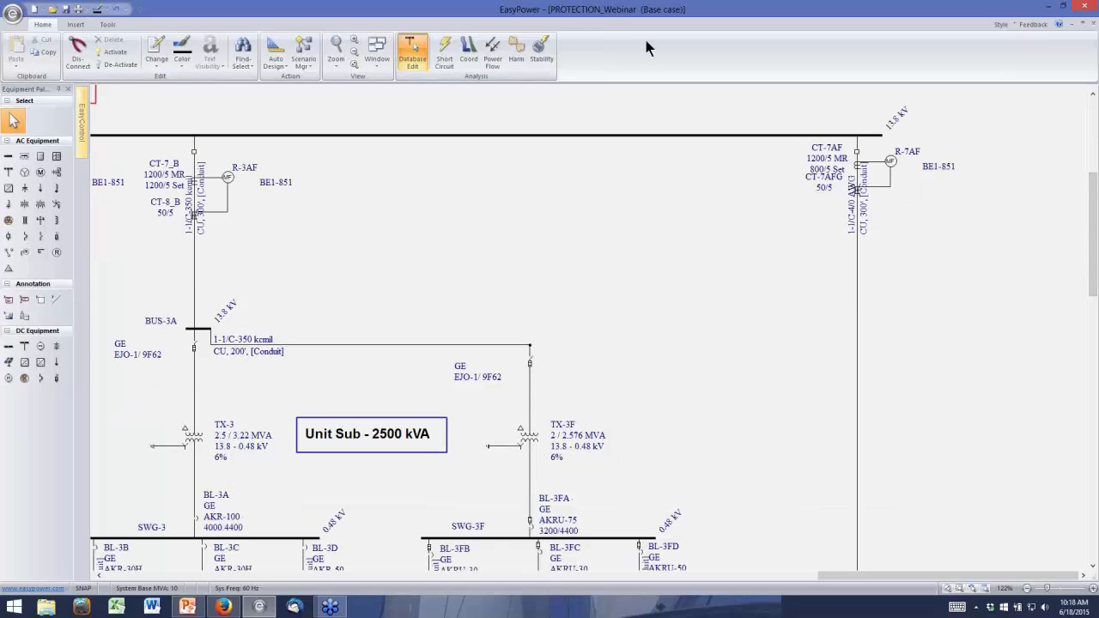
pyautogui.click(478, 45)
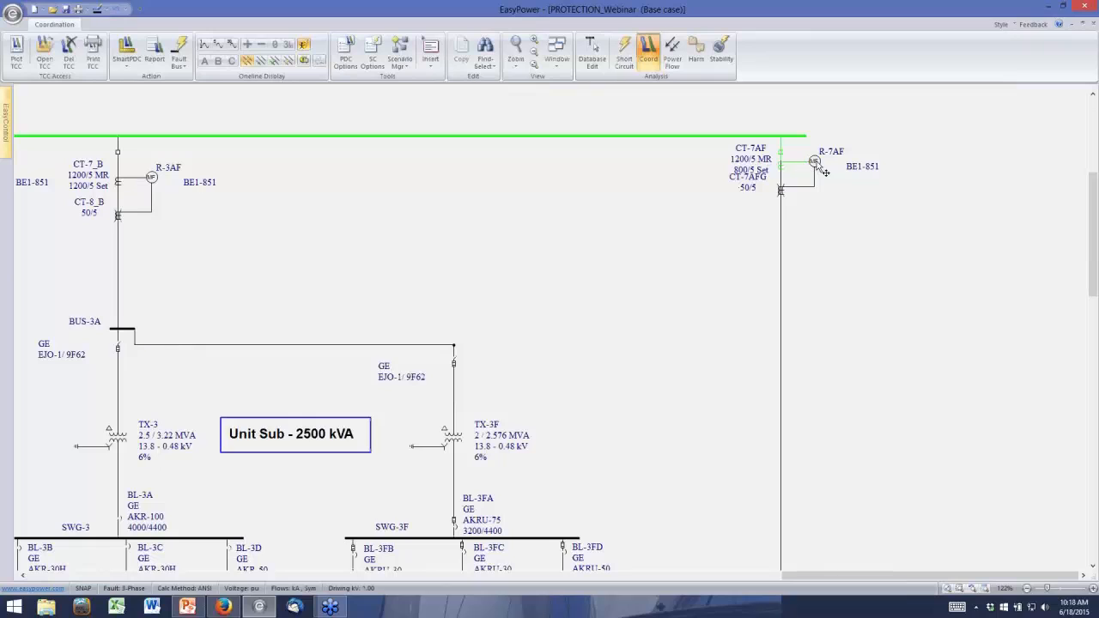
pyautogui.click(815, 162)
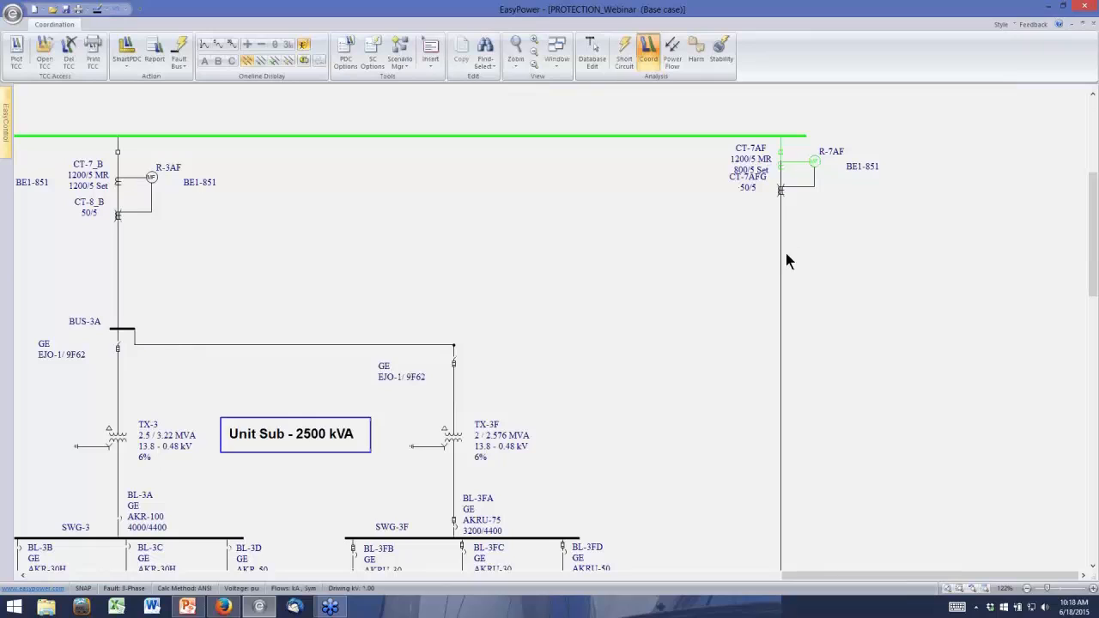
pyautogui.click(1094, 562)
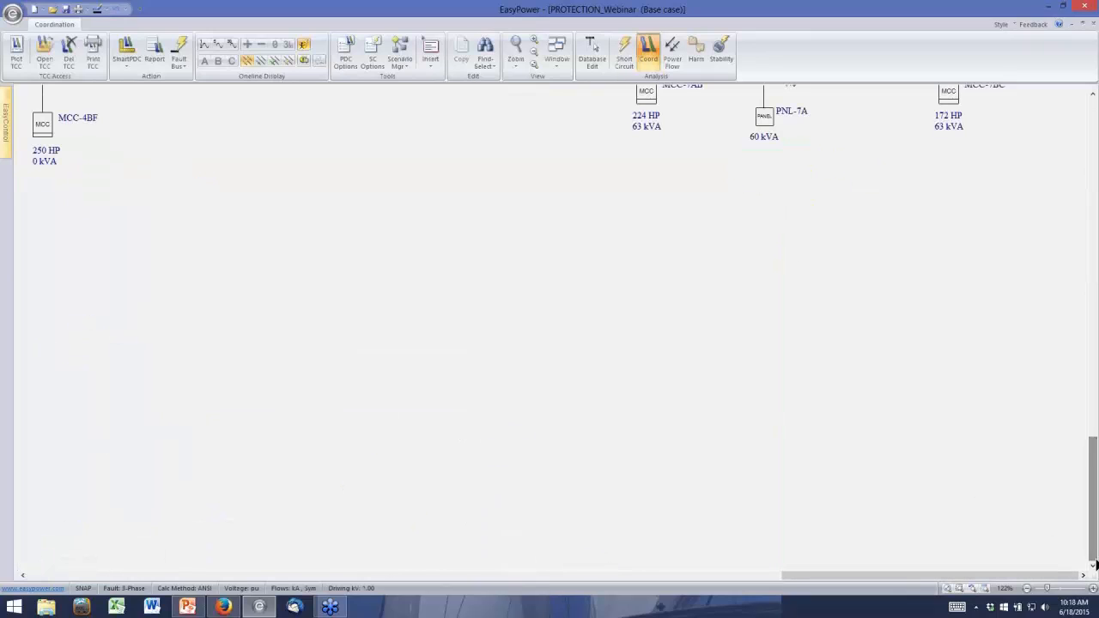
pyautogui.click(1093, 416)
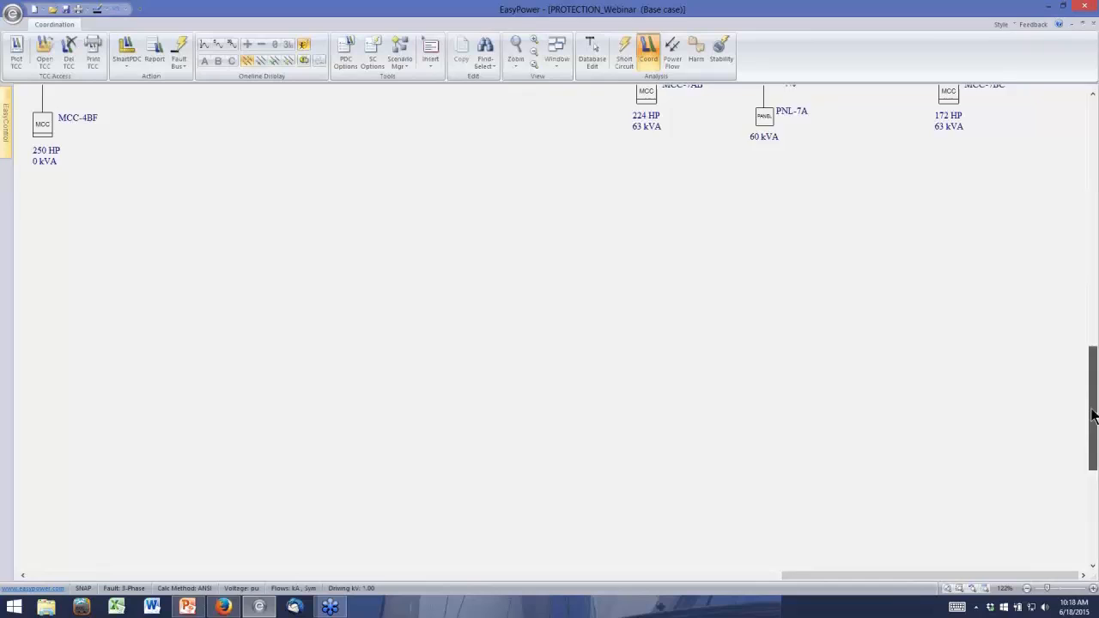
pyautogui.click(1093, 97)
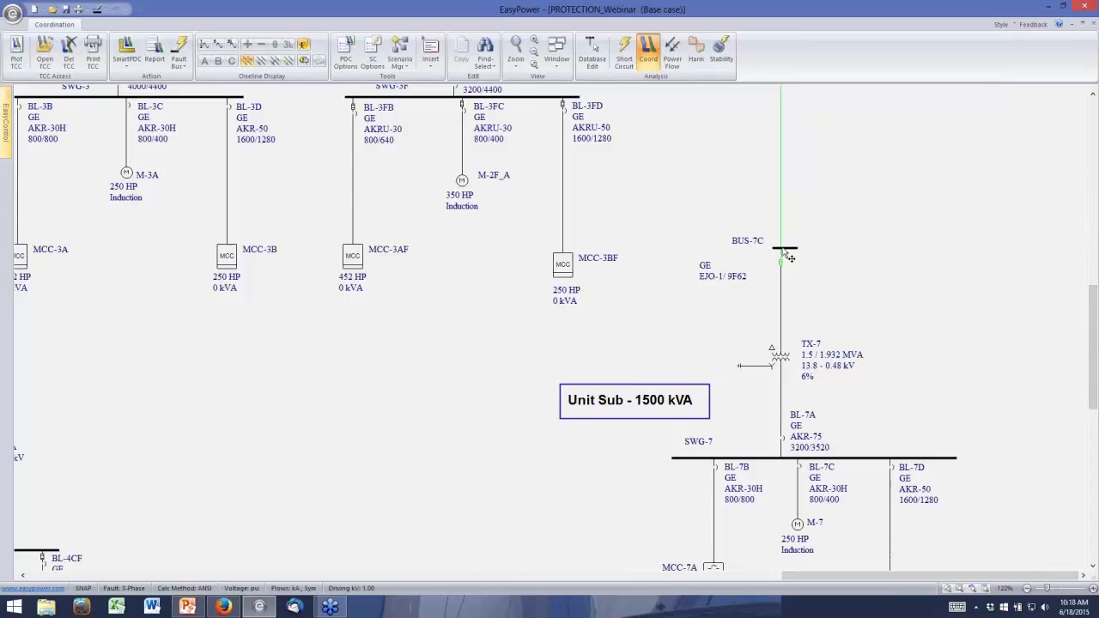
pyautogui.click(780, 261)
pyautogui.click(778, 335)
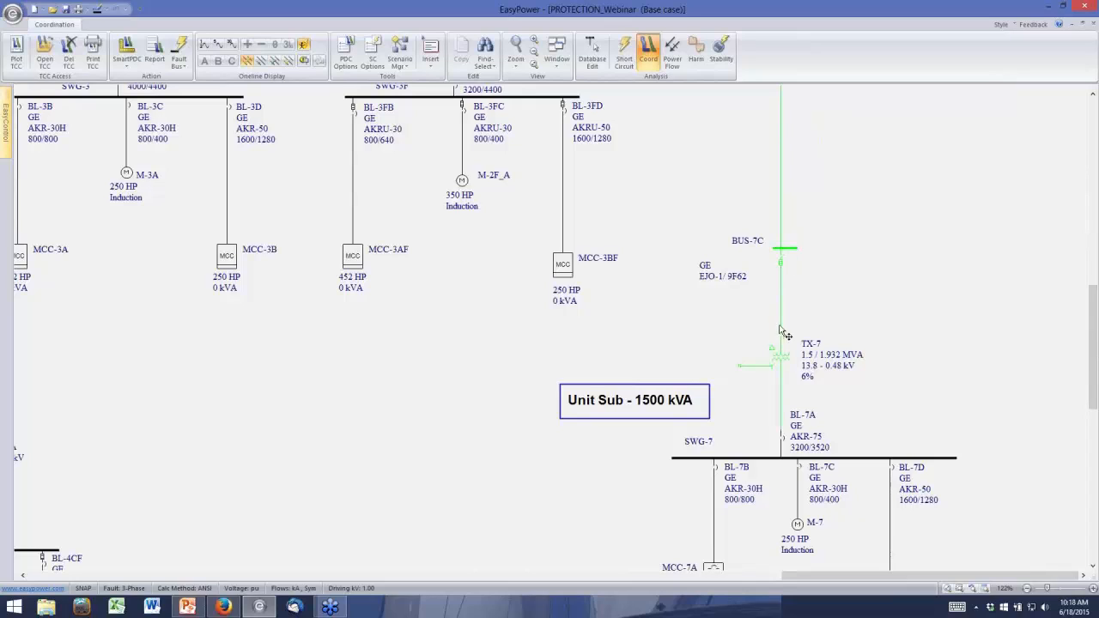
pyautogui.click(780, 438)
pyautogui.click(791, 460)
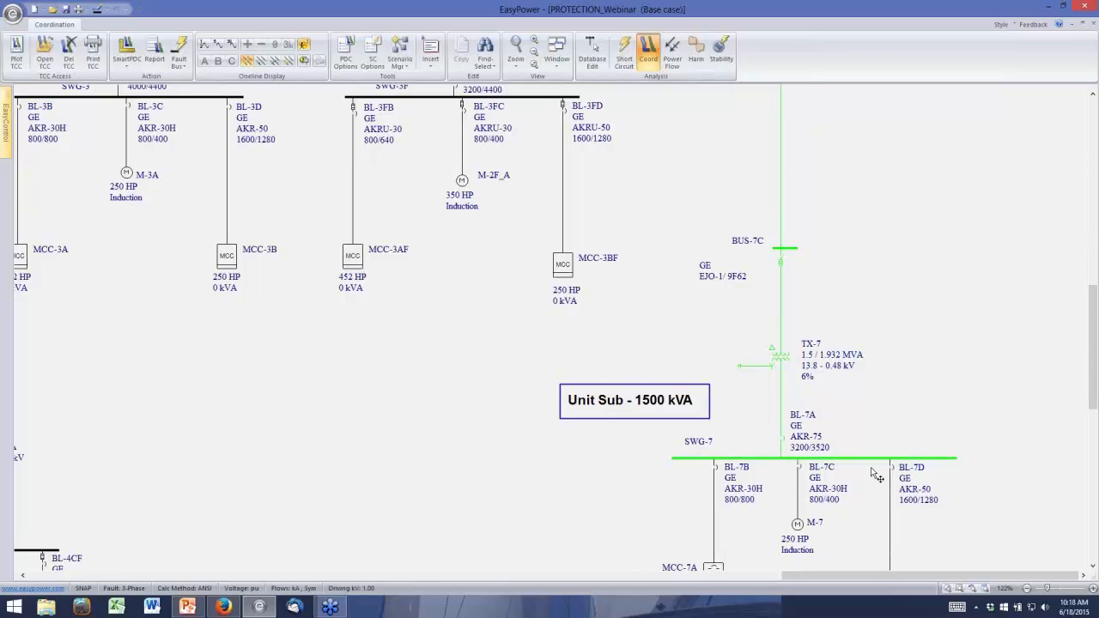
pyautogui.click(14, 59)
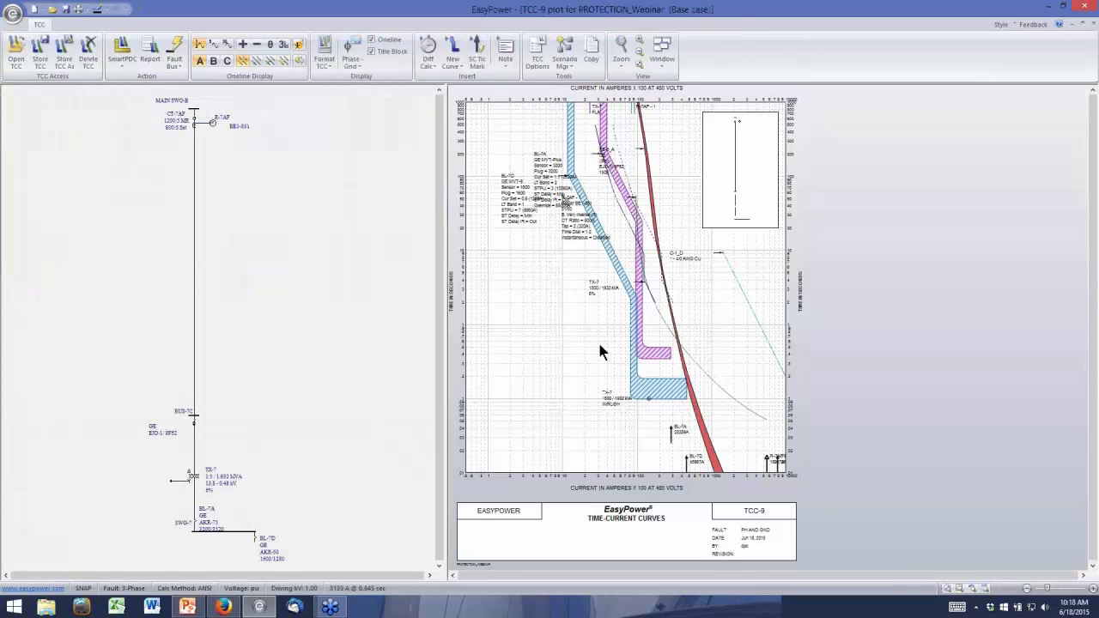
# Move the plot labels of BL-7D, BL-7A, TX-7, relay R-7AF and the GE EJO-1 fuse clear of the curves
pyautogui.moveTo(513, 206); pyautogui.dragTo(530, 361)
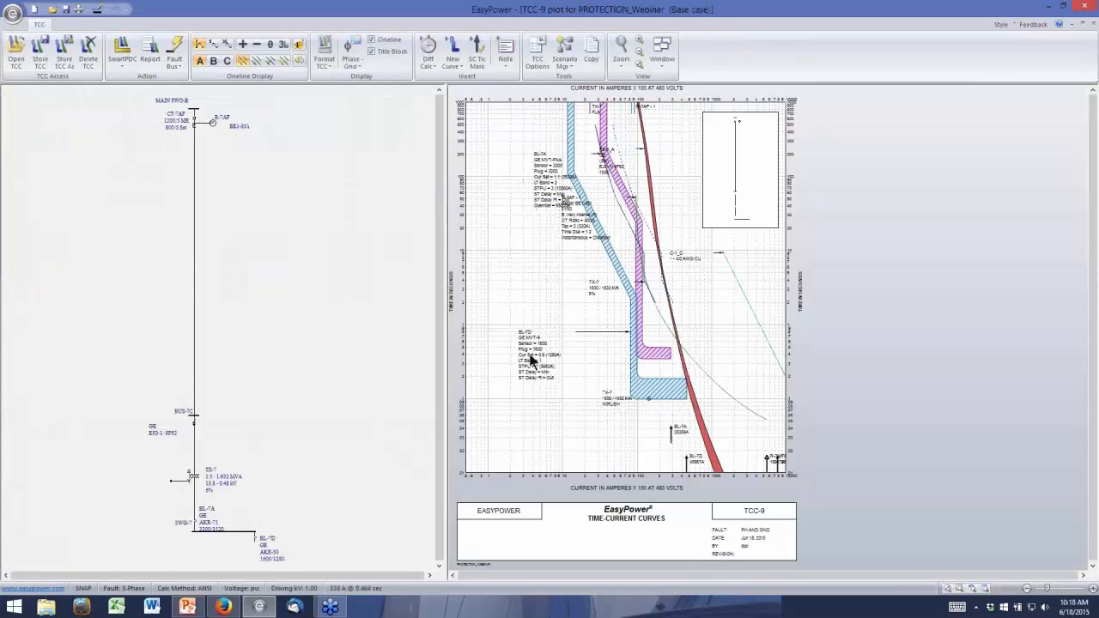
pyautogui.moveTo(543, 187); pyautogui.dragTo(526, 286)
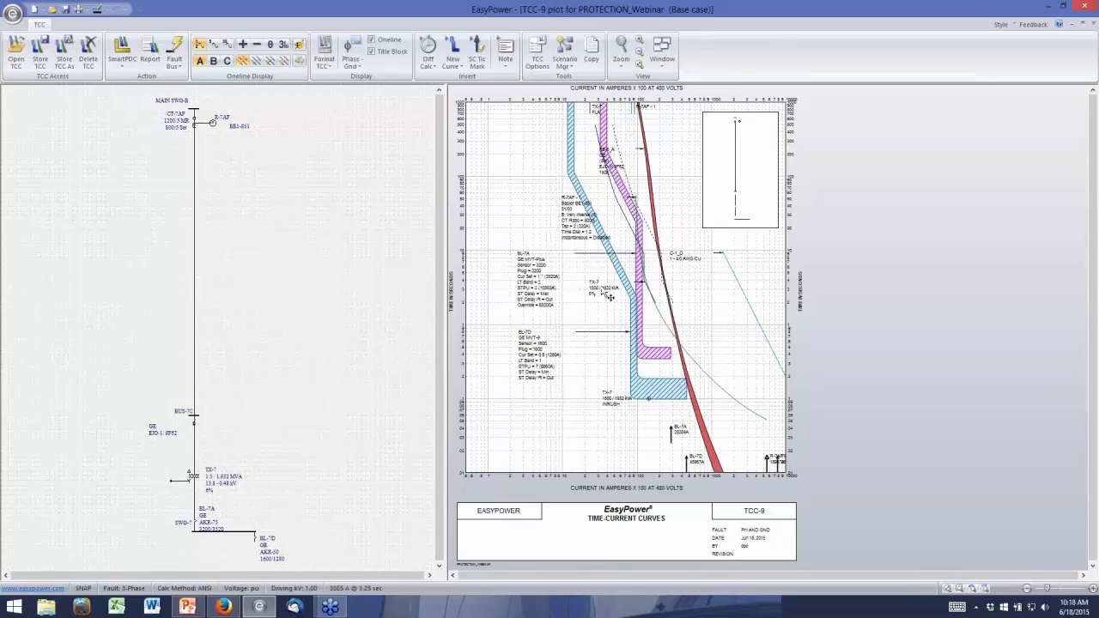
pyautogui.moveTo(610, 297); pyautogui.dragTo(723, 302)
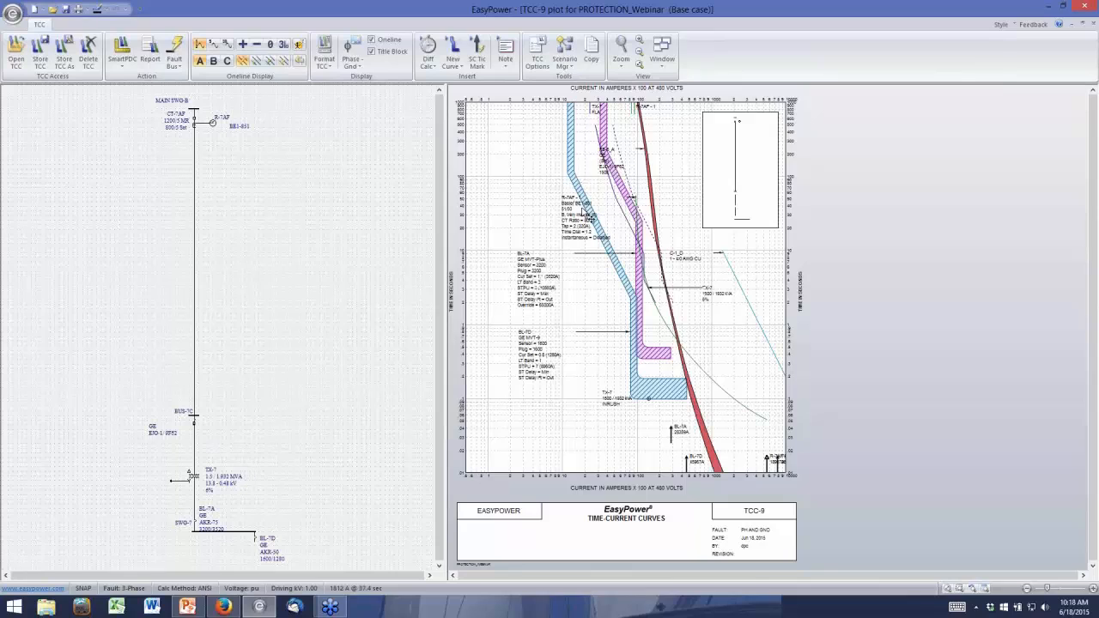
pyautogui.moveTo(588, 214); pyautogui.dragTo(541, 212)
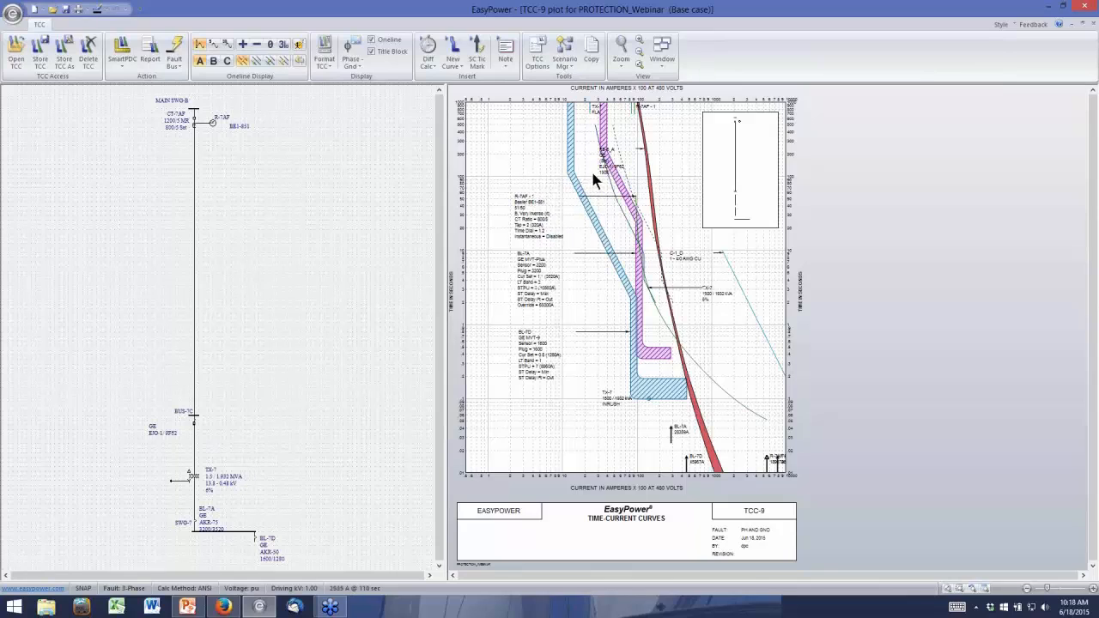
pyautogui.moveTo(611, 182); pyautogui.dragTo(521, 177)
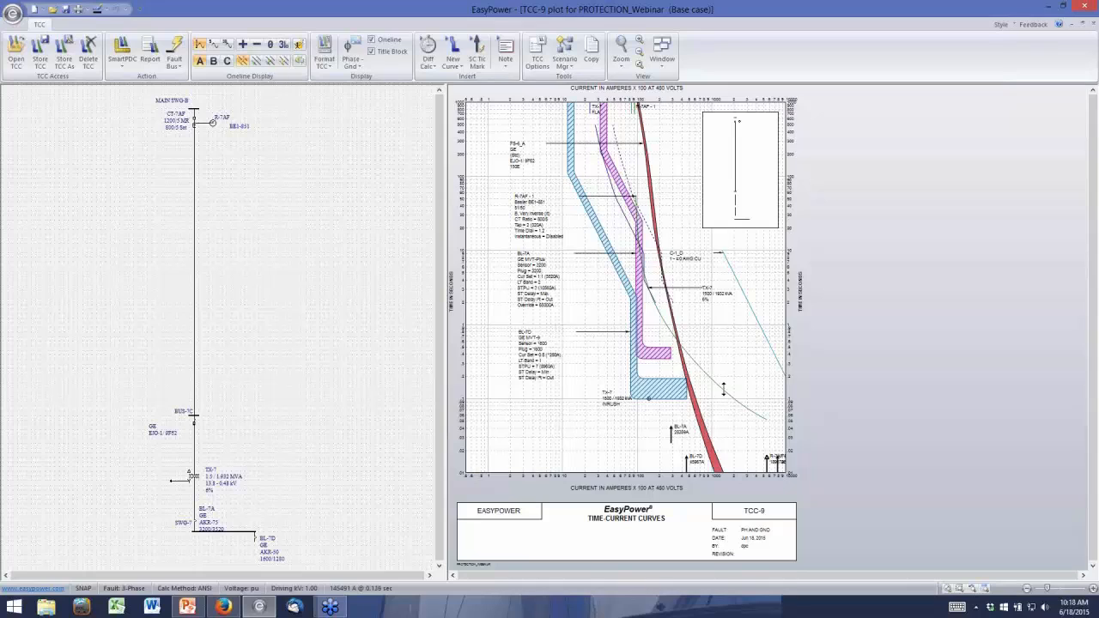
# Enlarge the TCC's one-line around TX-7 and SWG-7 and fault bus SWG-7
pyautogui.moveTo(722, 389)
pyautogui.moveTo(647, 280)
pyautogui.moveTo(639, 333)
pyautogui.moveTo(204, 134)
pyautogui.moveTo(439, 512); pyautogui.dragTo(437, 564)
pyautogui.scroll(1, 328, 531)
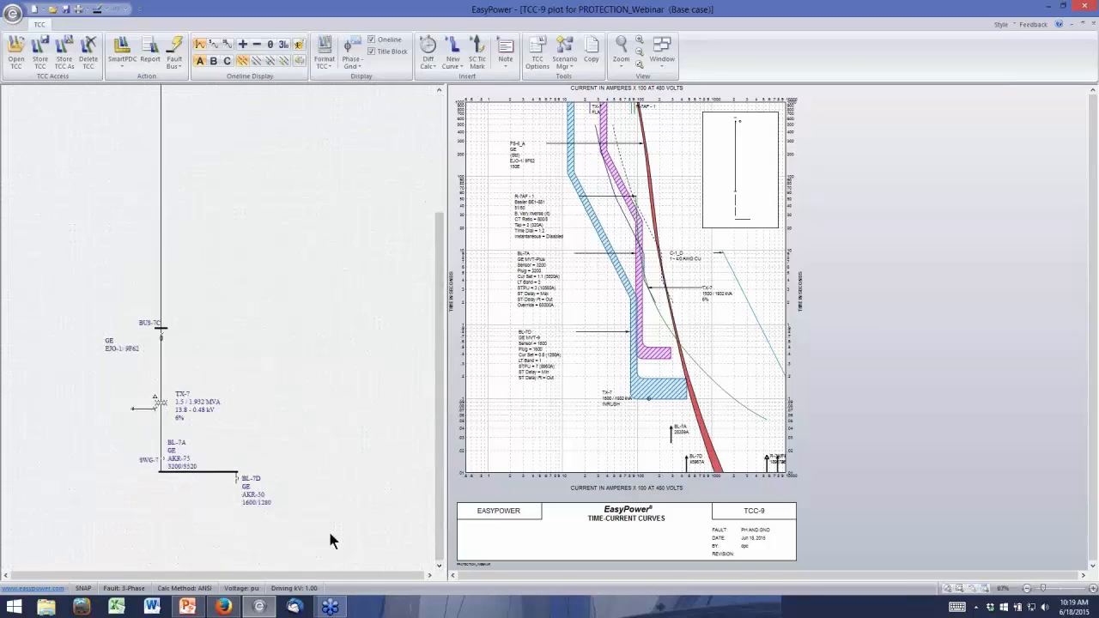
pyautogui.scroll(2, 330, 532)
pyautogui.click(6, 576)
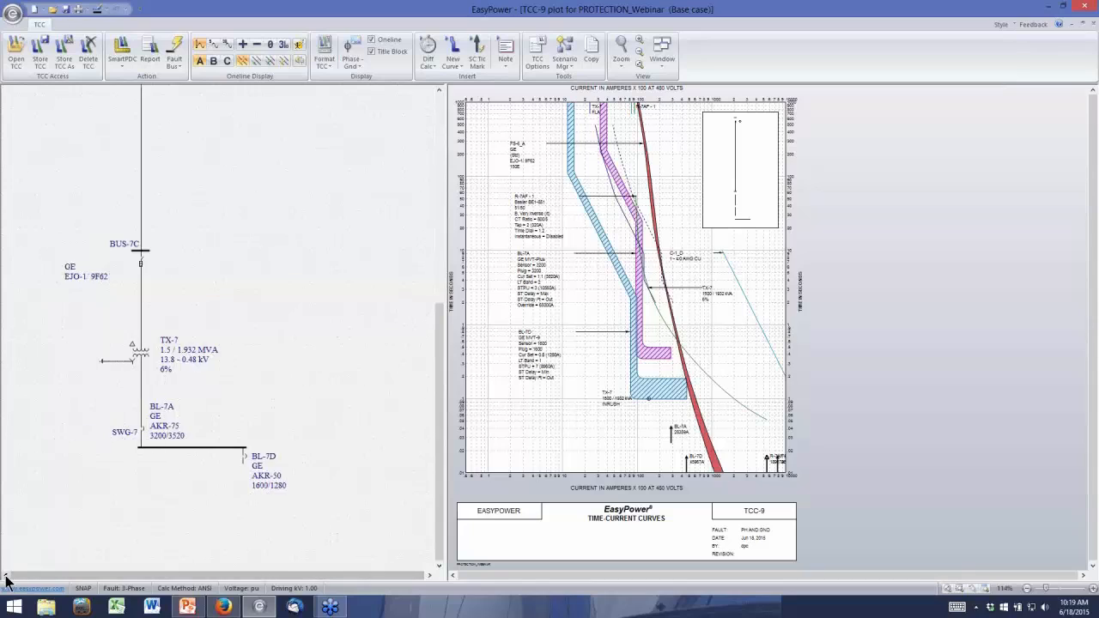
pyautogui.click(6, 576)
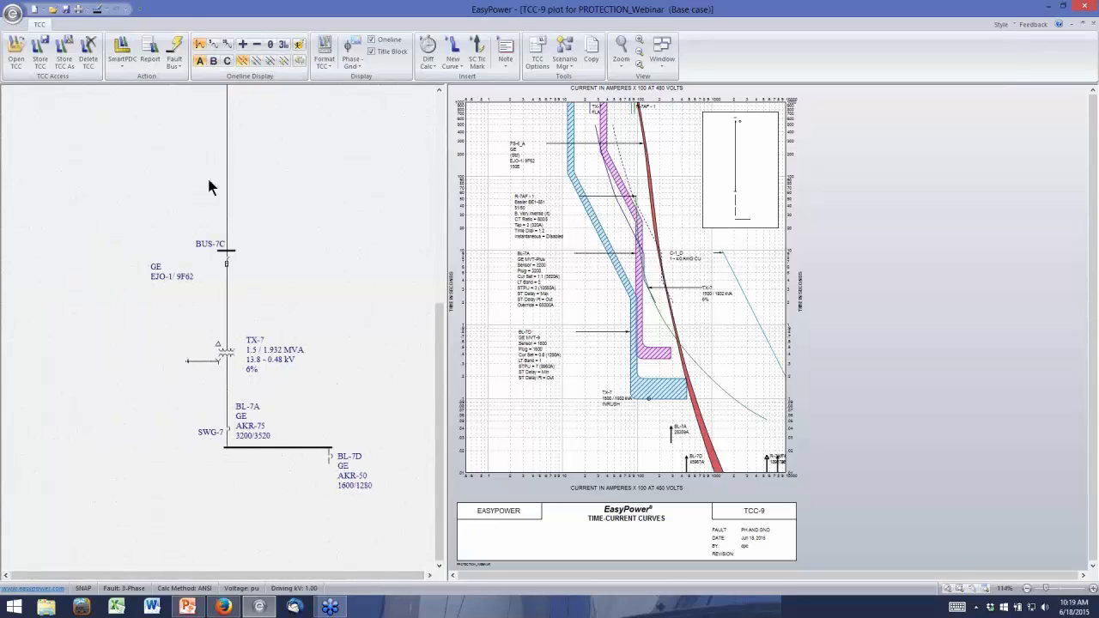
pyautogui.click(283, 447)
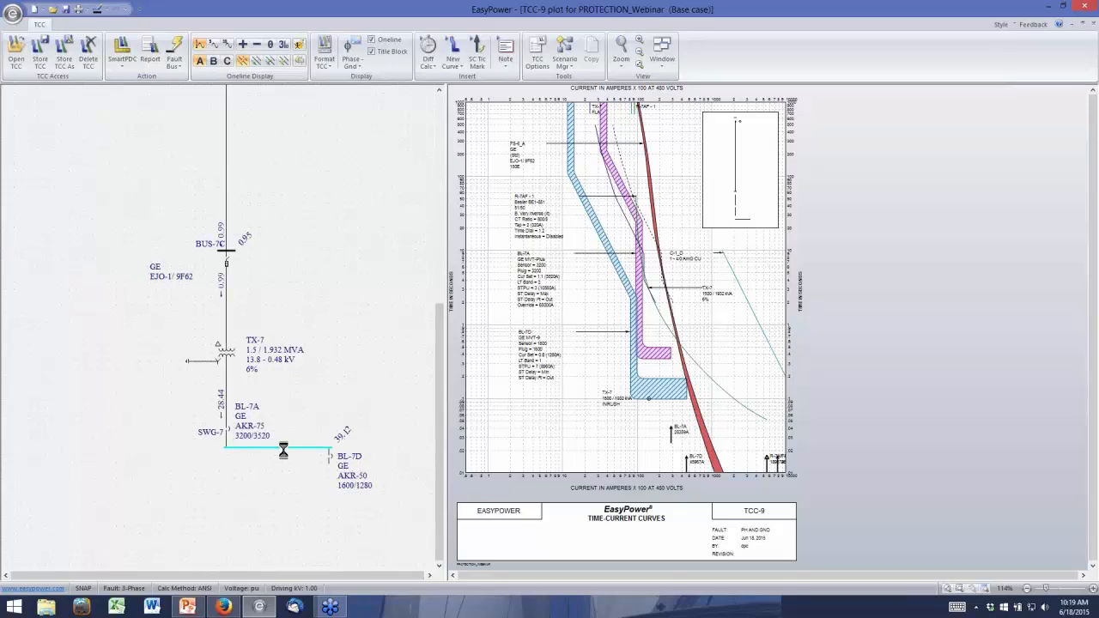
# Examine the SWG-7 fault currents through BL-7A, TX-7, the BUS-7C fuse and relay R-7AF up to MAIN SWG-B
pyautogui.scroll(3, 287, 459)
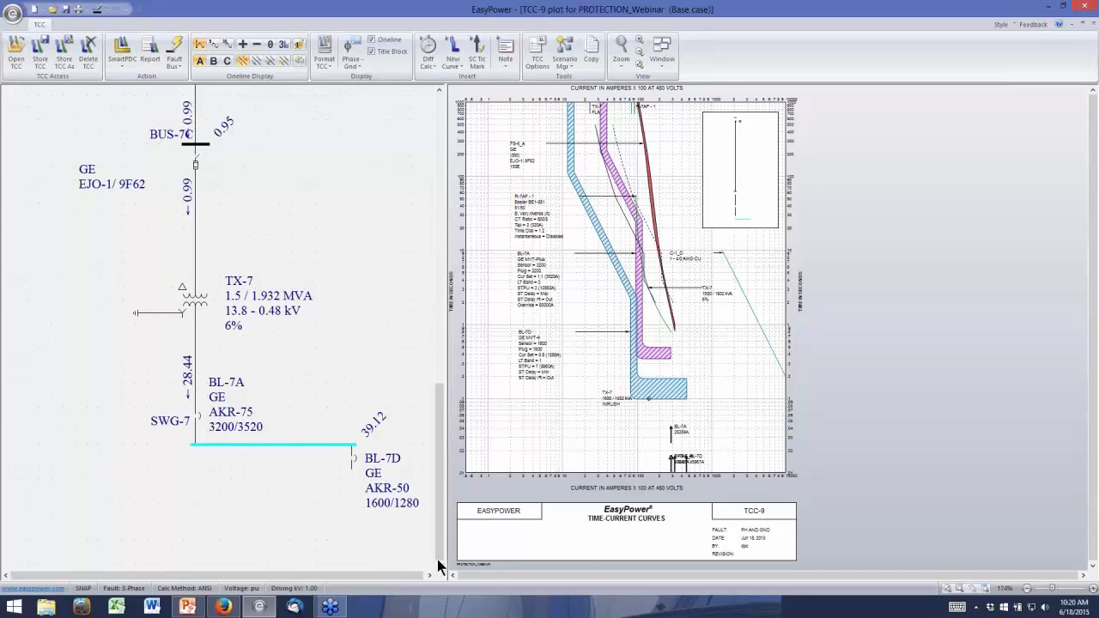
pyautogui.moveTo(437, 556); pyautogui.dragTo(443, 513)
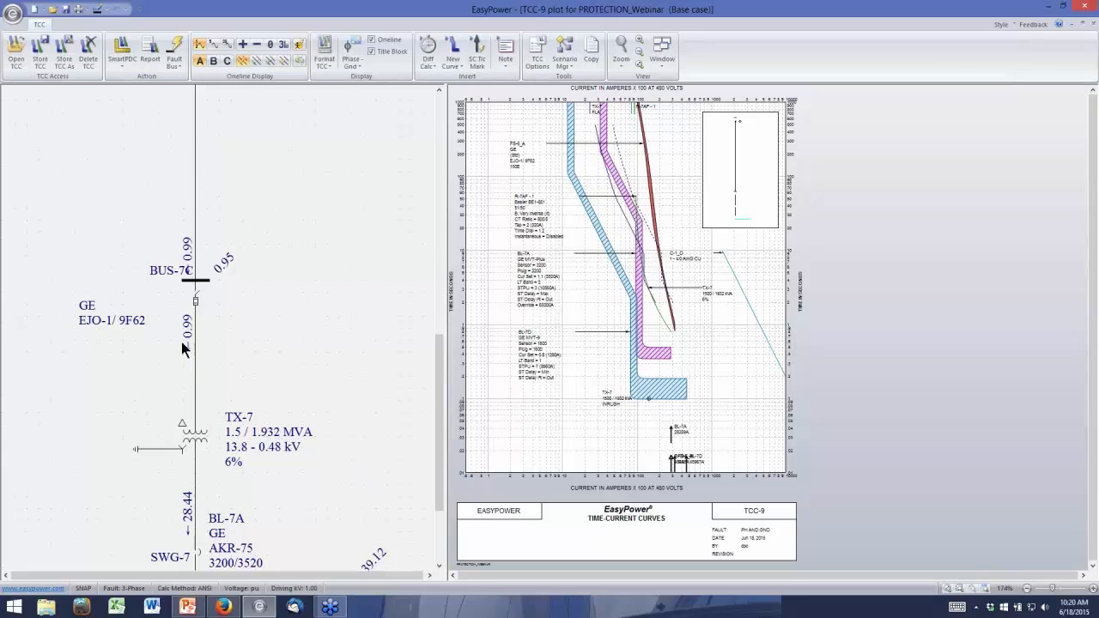
pyautogui.click(442, 564)
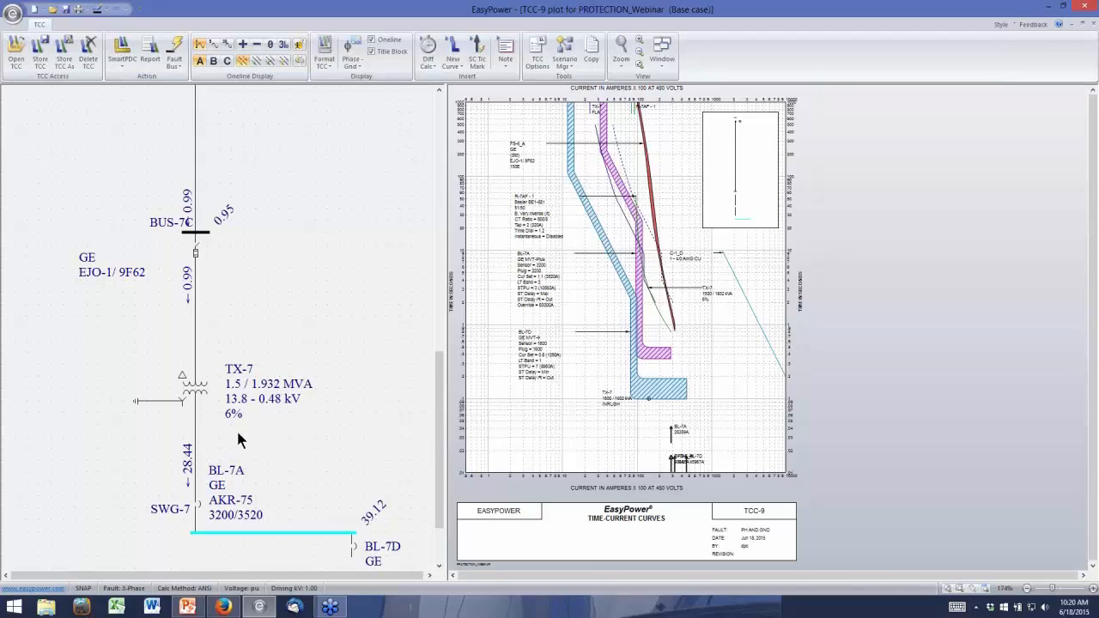
pyautogui.moveTo(439, 369); pyautogui.dragTo(439, 107)
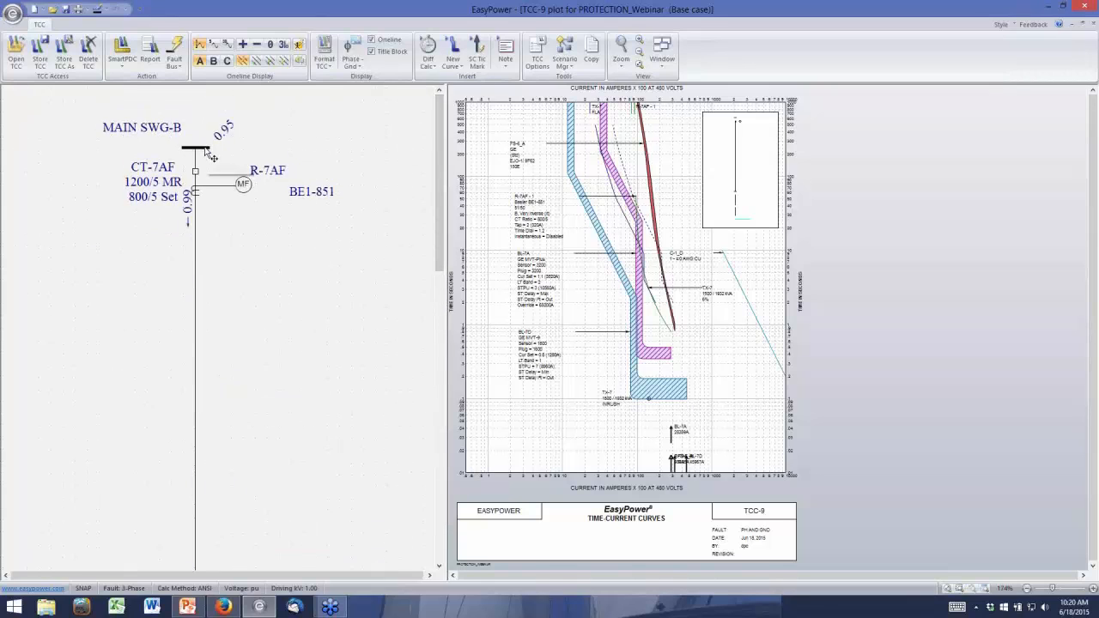
pyautogui.rightClick(206, 149)
pyautogui.click(229, 168)
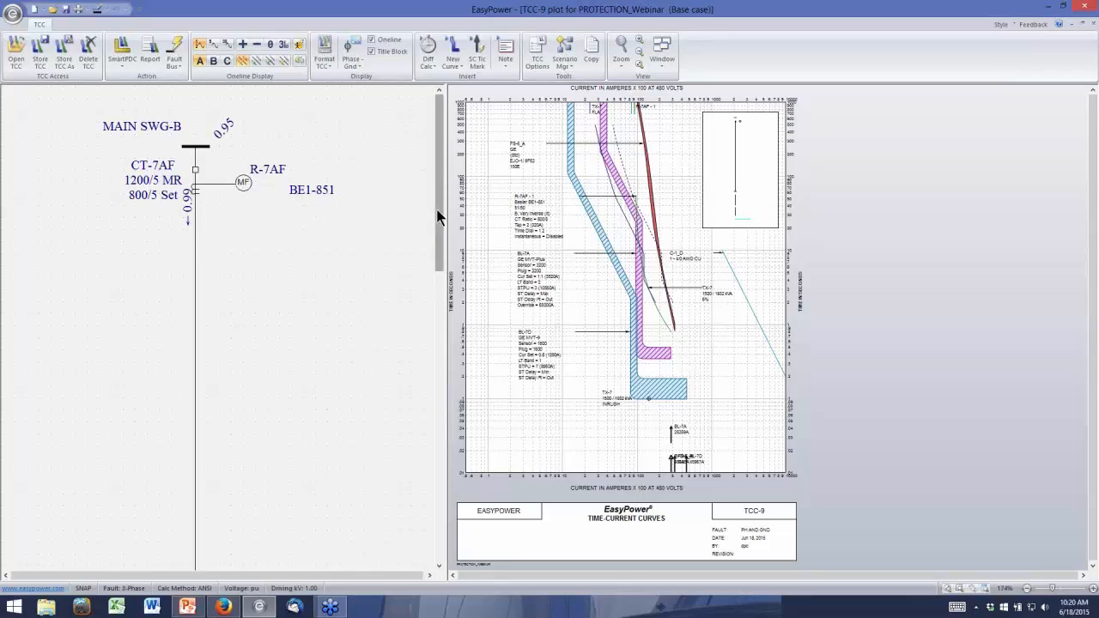
# Fault BUS-7C to compare how the curves clip, and fault SWG-7 again
pyautogui.moveTo(436, 219); pyautogui.dragTo(211, 432)
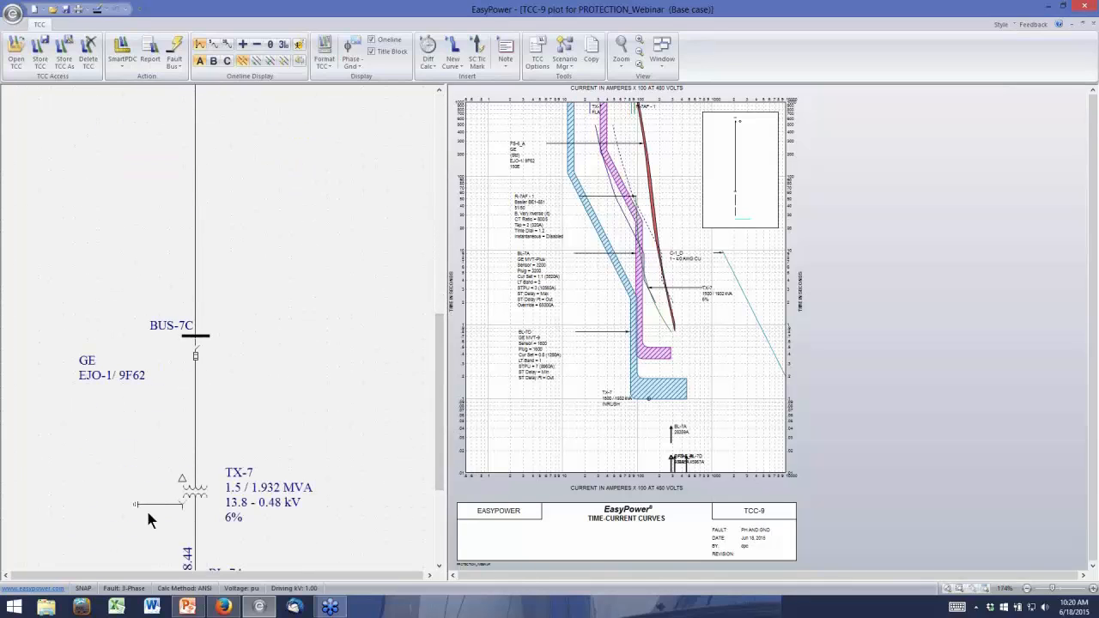
pyautogui.moveTo(442, 442); pyautogui.dragTo(444, 472)
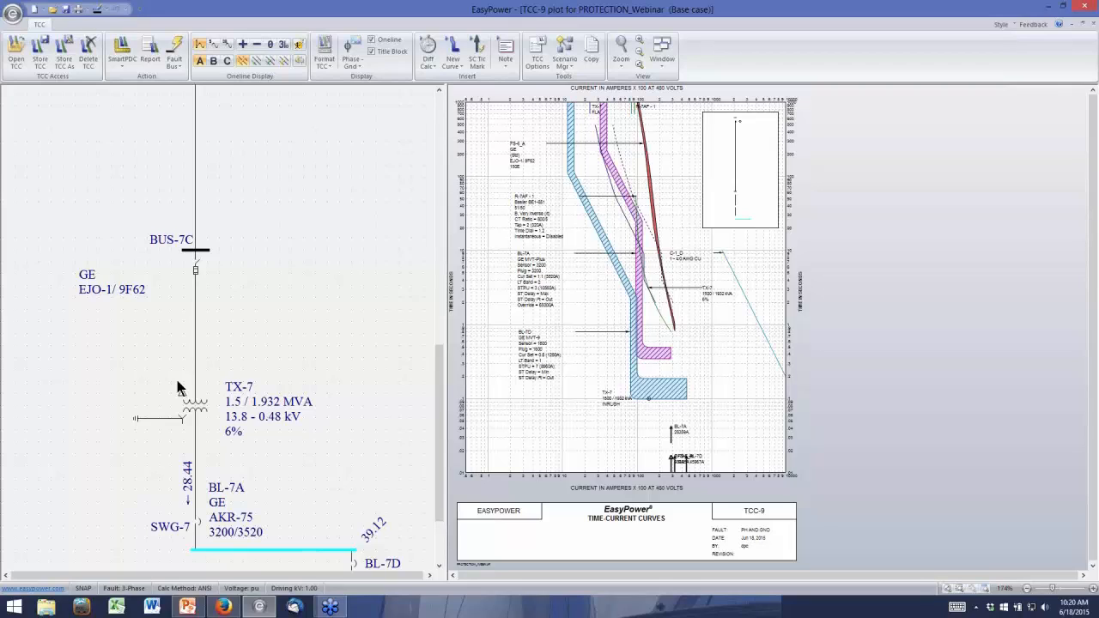
pyautogui.doubleClick(196, 250)
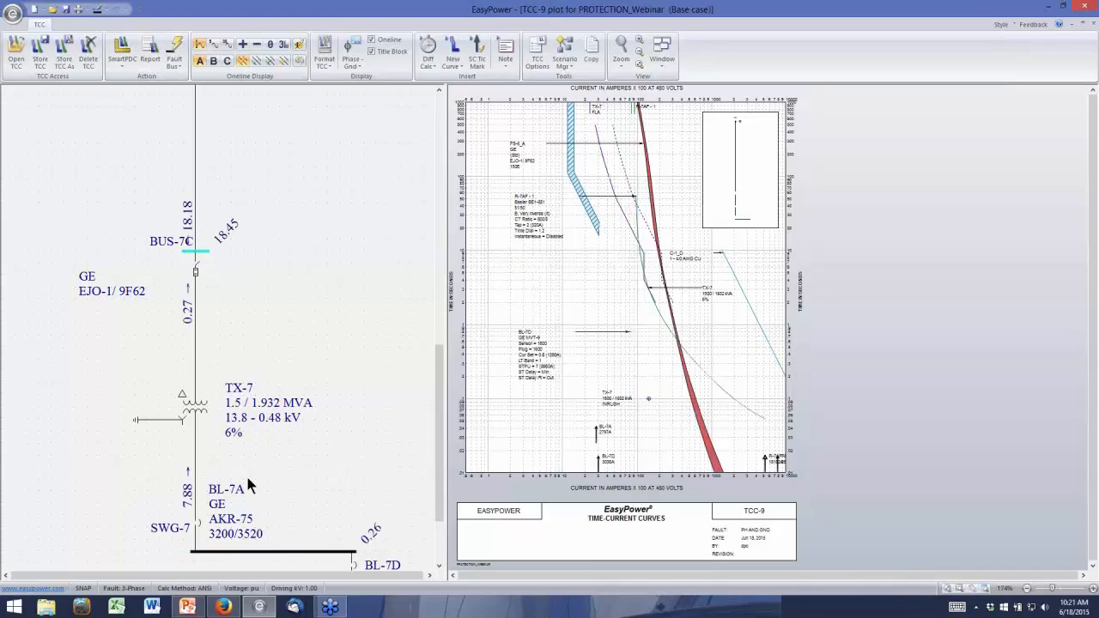
pyautogui.doubleClick(279, 550)
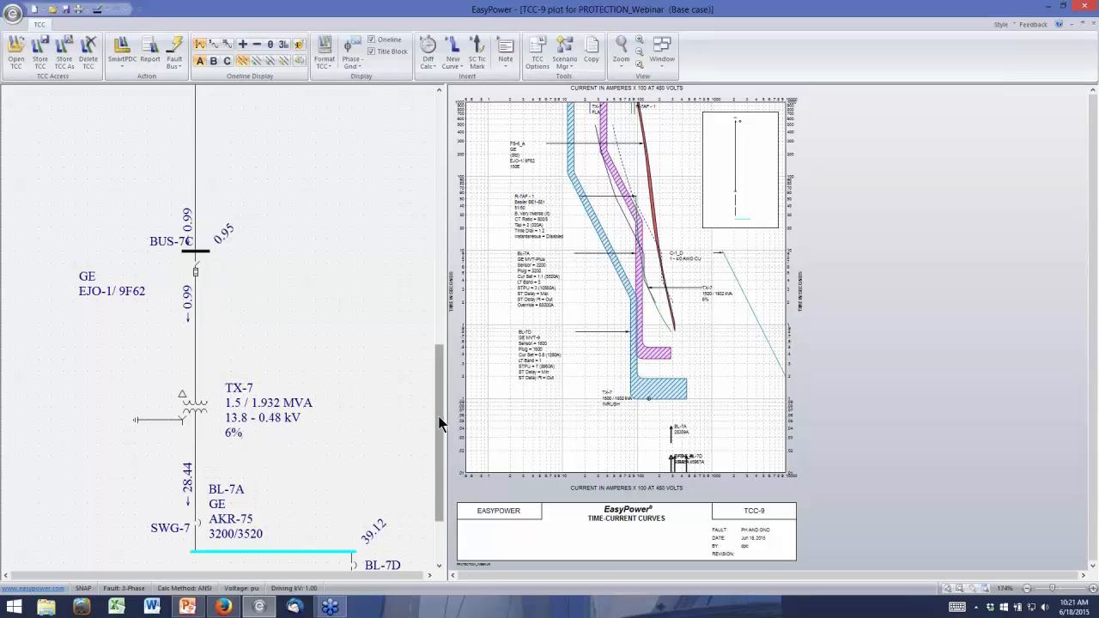
# Review the SWG-7 fault currents against the enlarged curves and relay R-7AF, and close the TCC plot without storing its changes
pyautogui.moveTo(444, 378); pyautogui.dragTo(425, 183)
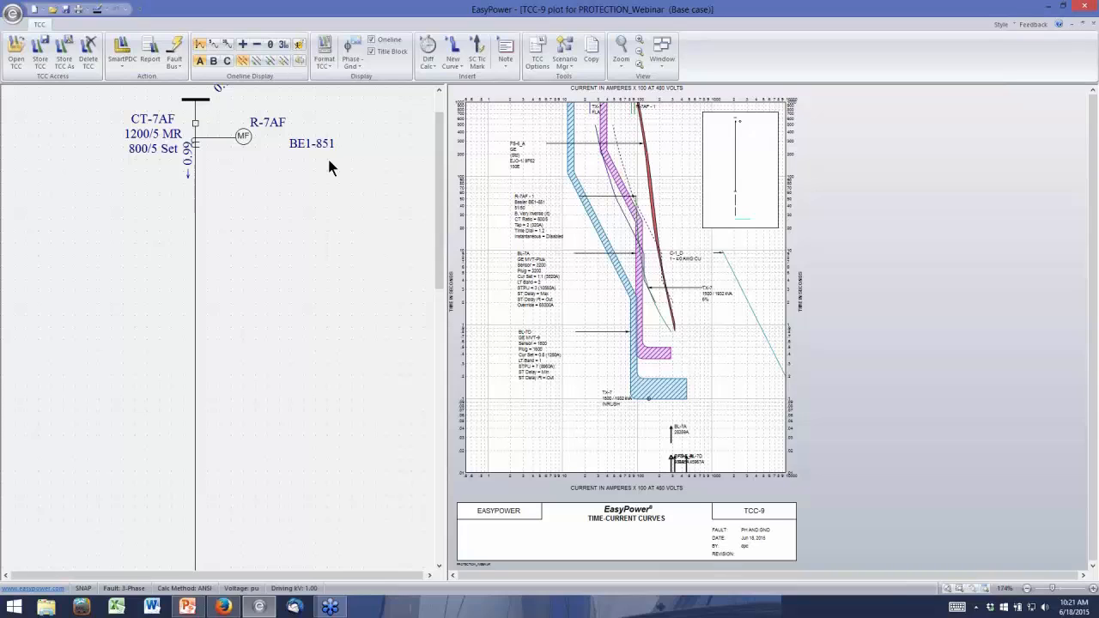
pyautogui.moveTo(435, 266); pyautogui.dragTo(438, 520)
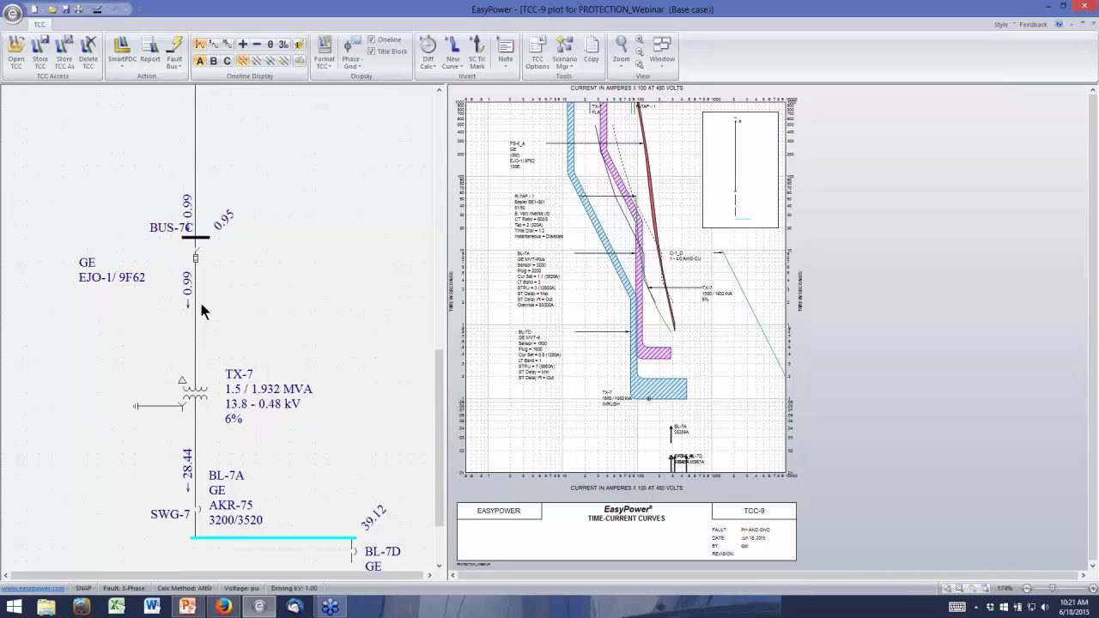
pyautogui.scroll(2, 201, 311)
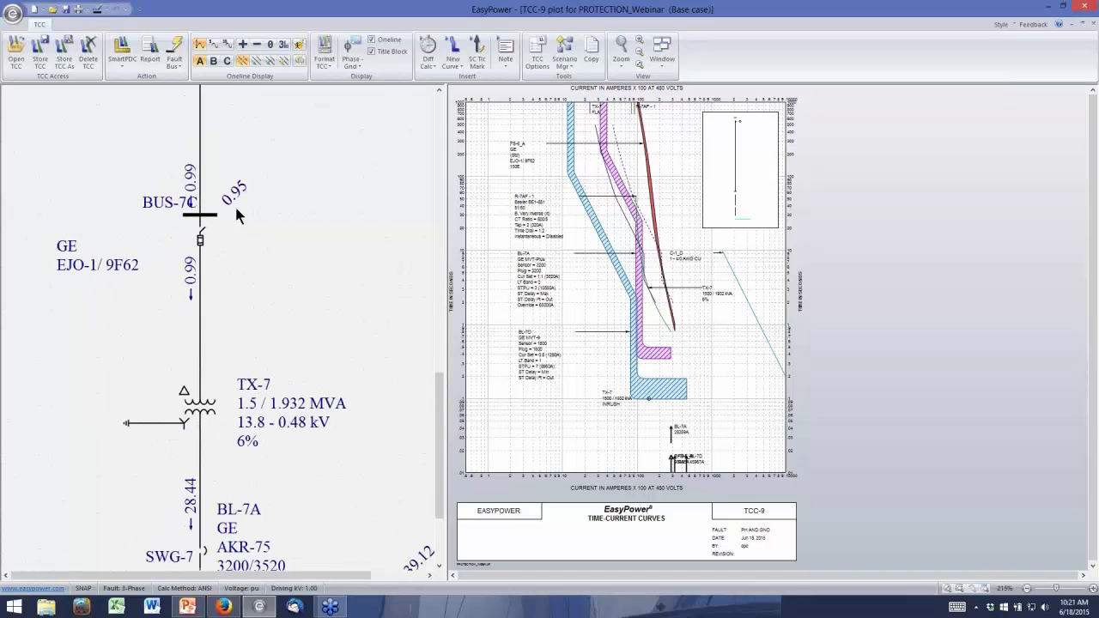
pyautogui.scroll(1, 684, 343)
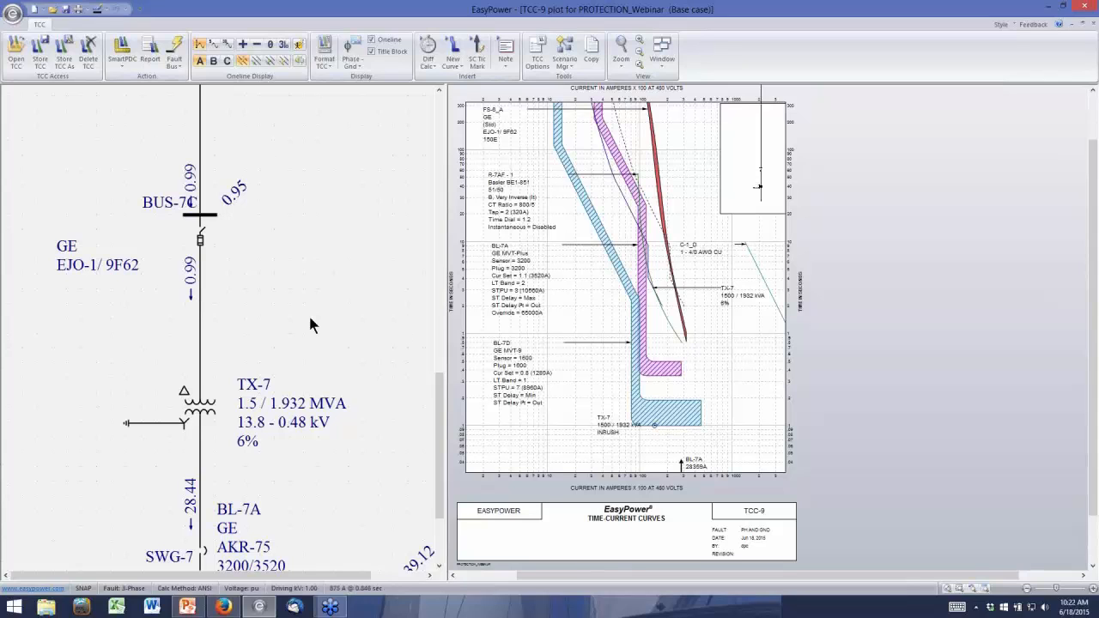
pyautogui.scroll(-1, 312, 316)
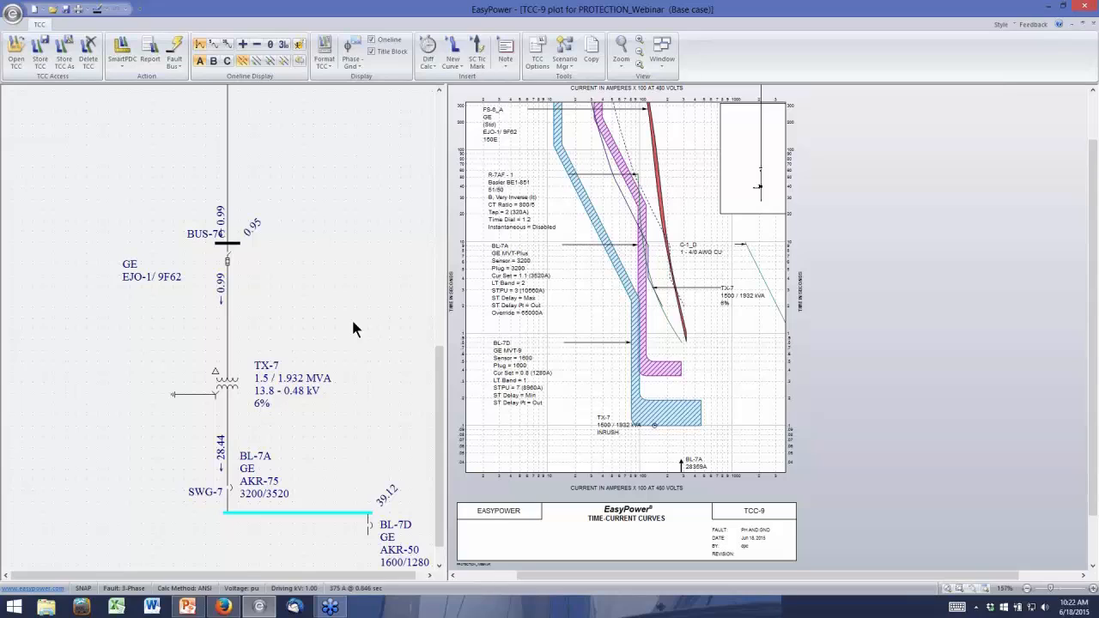
pyautogui.moveTo(439, 379); pyautogui.dragTo(443, 141)
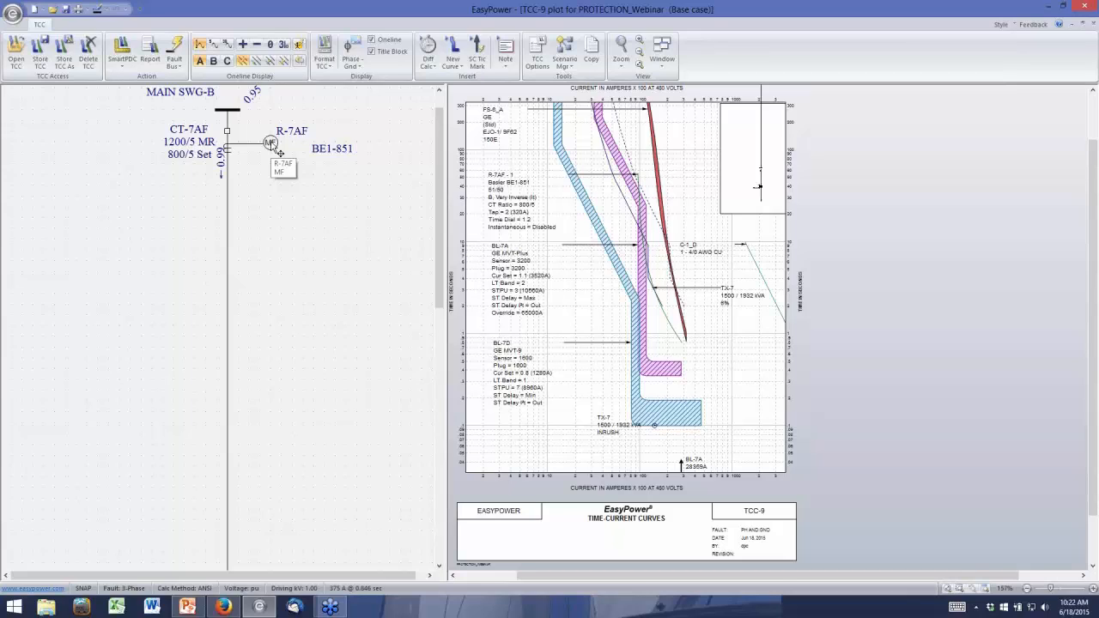
pyautogui.click(1091, 25)
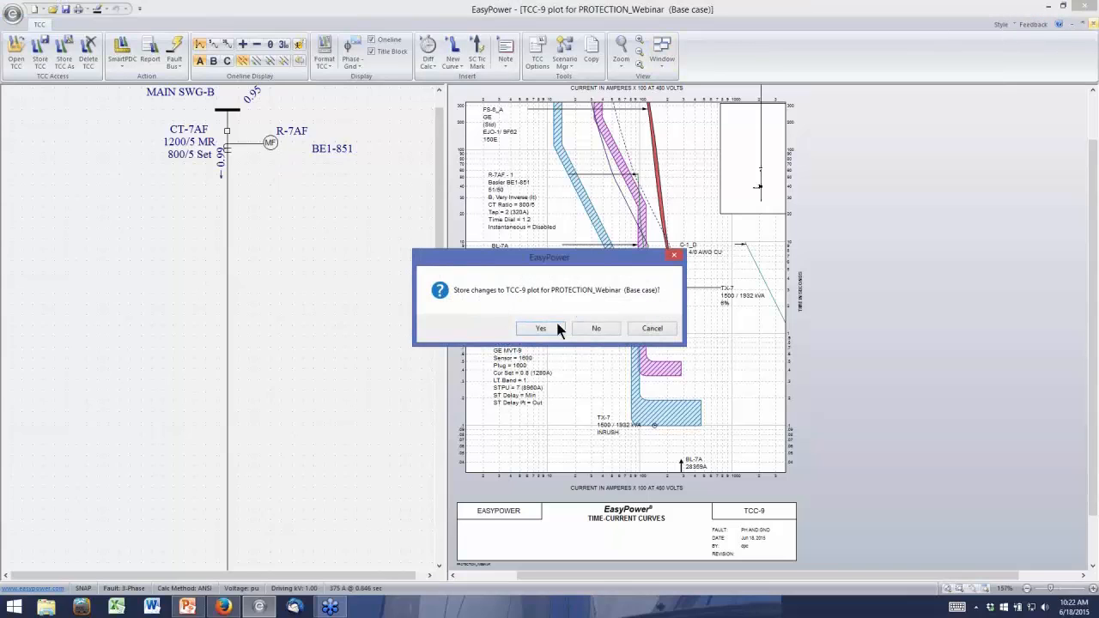
pyautogui.click(603, 326)
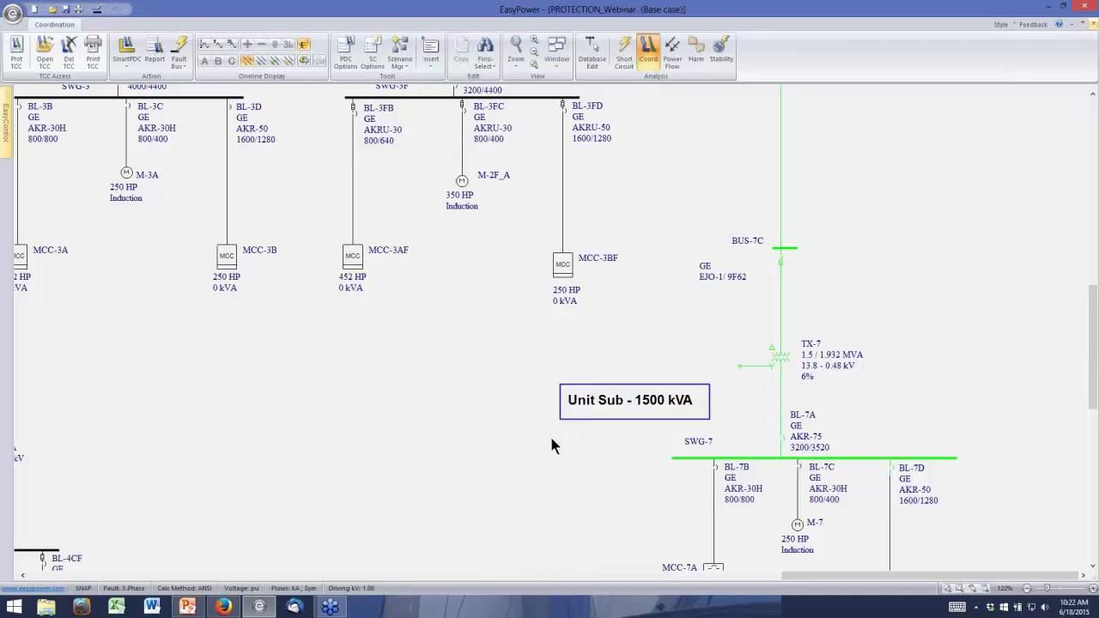
# Set the short circuit one-line output's fault current display to Max Symmetrical and (Max Asymmetrical)
pyautogui.click(672, 277)
pyautogui.moveTo(1093, 300); pyautogui.dragTo(1093, 283)
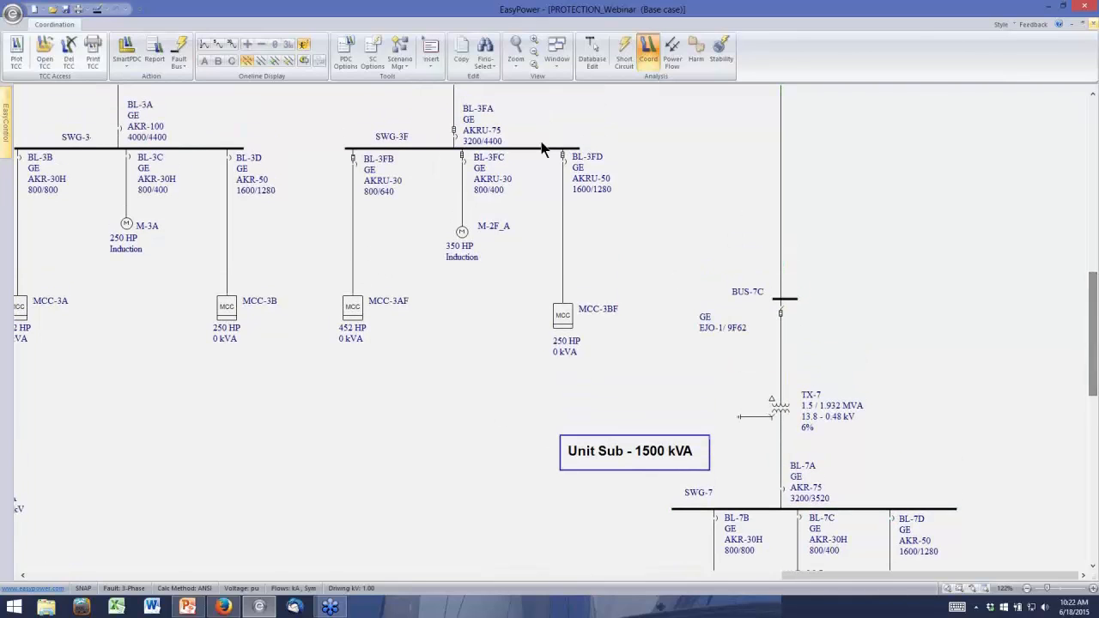
pyautogui.click(373, 53)
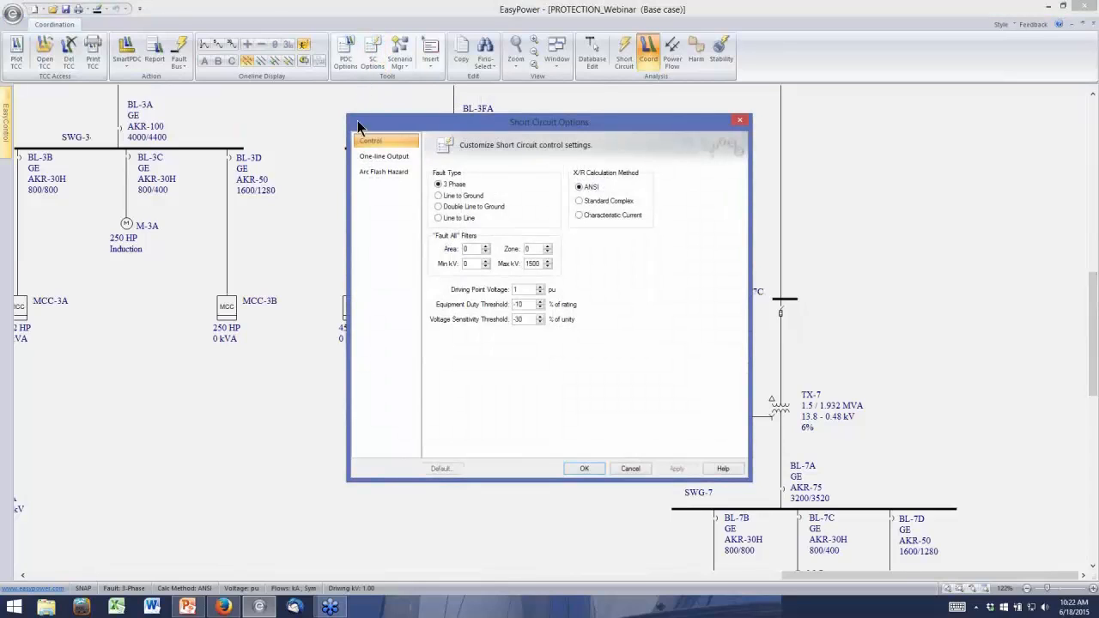
pyautogui.click(369, 158)
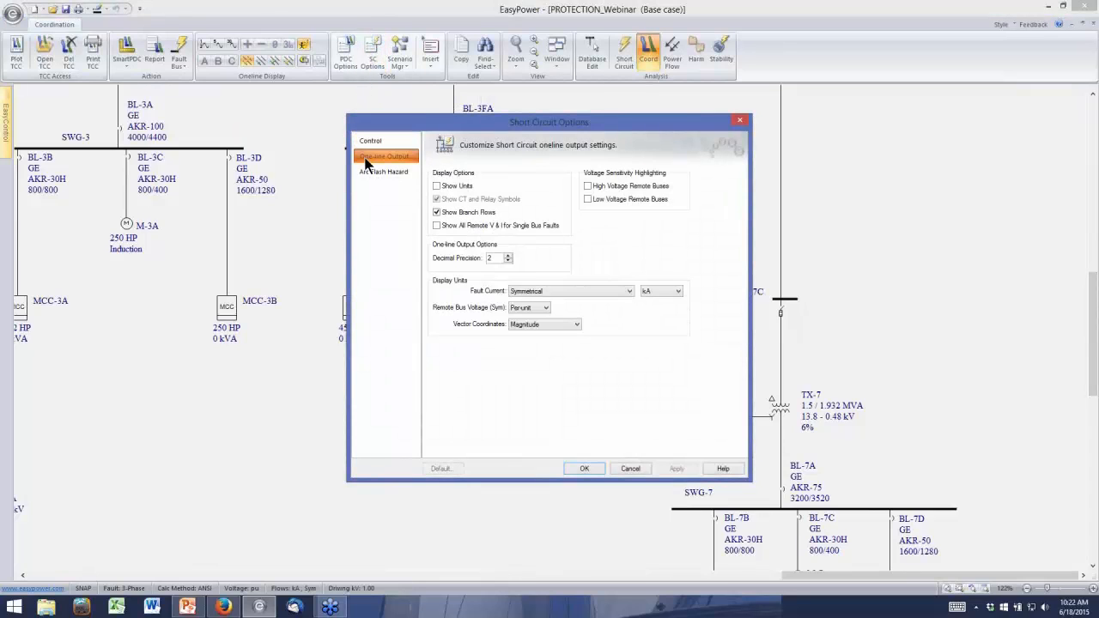
pyautogui.click(629, 291)
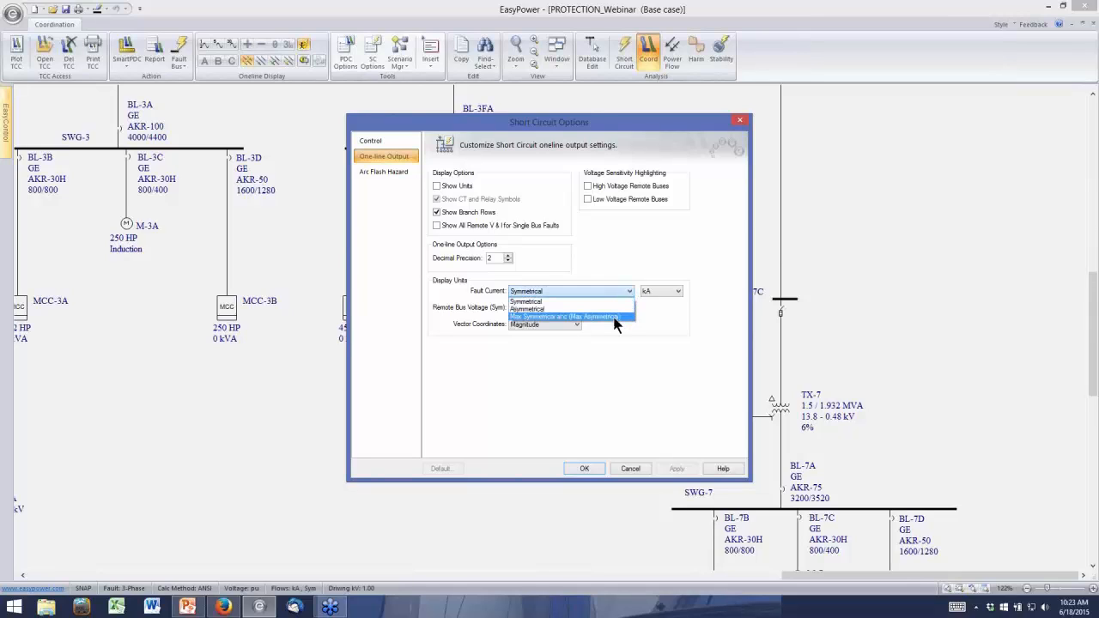
pyautogui.click(618, 315)
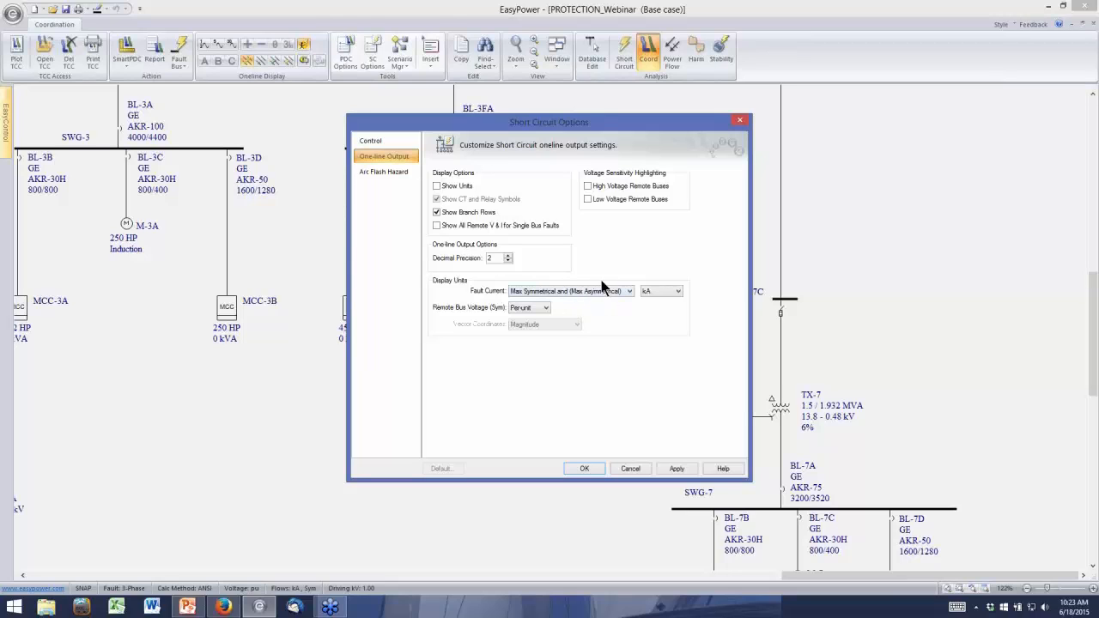
pyautogui.click(584, 469)
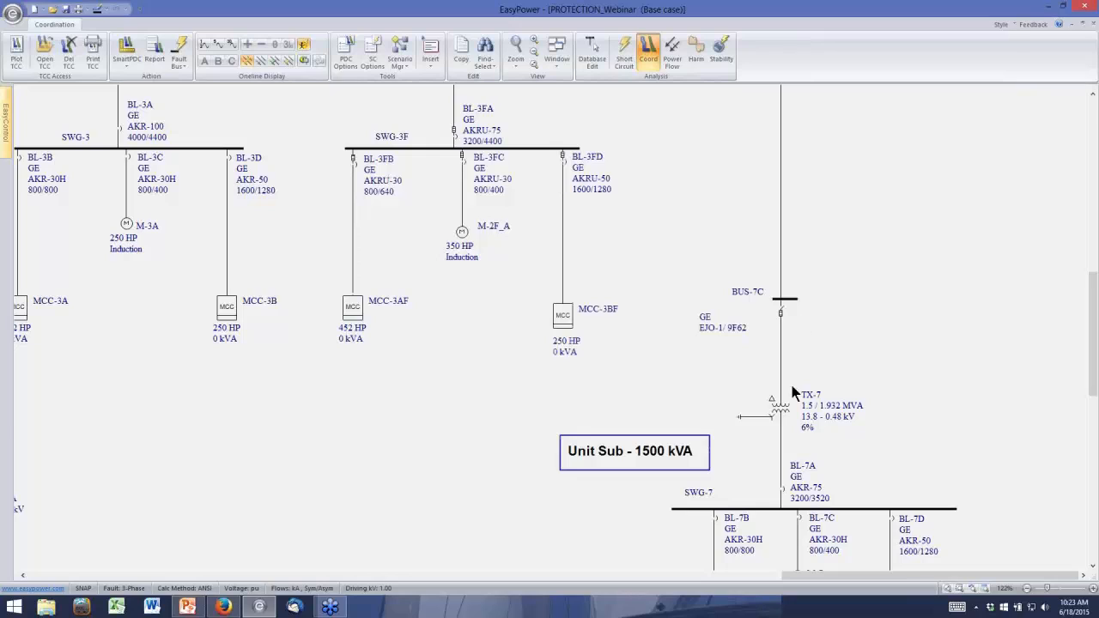
# Fault bus SWG-7 and switch the one-line from arc flash results to the fault currents
pyautogui.rightClick(874, 510)
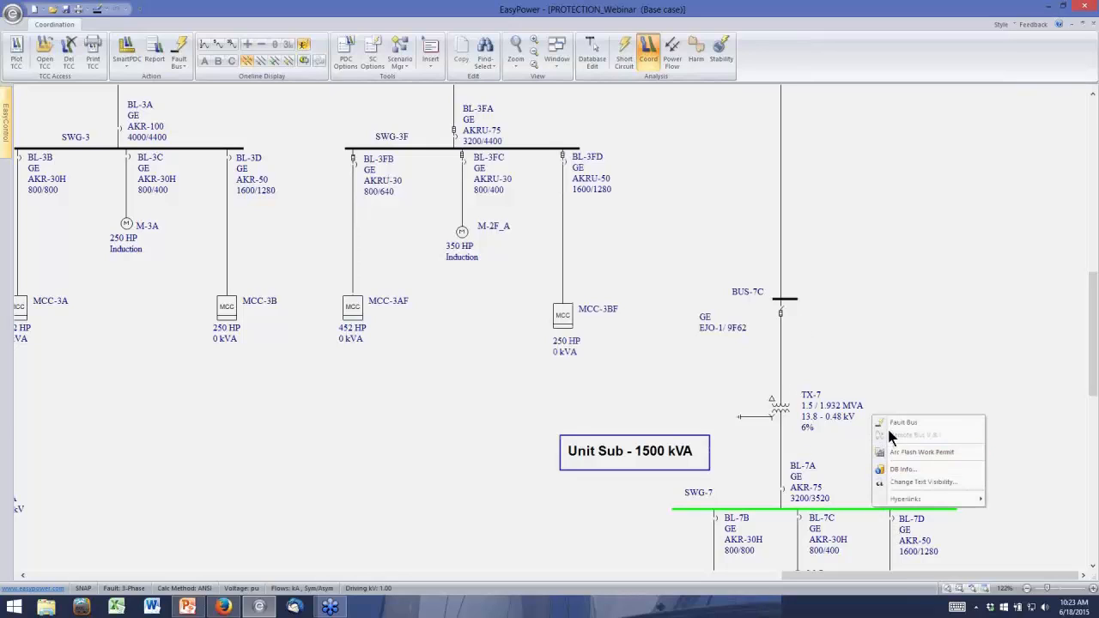
pyautogui.click(893, 422)
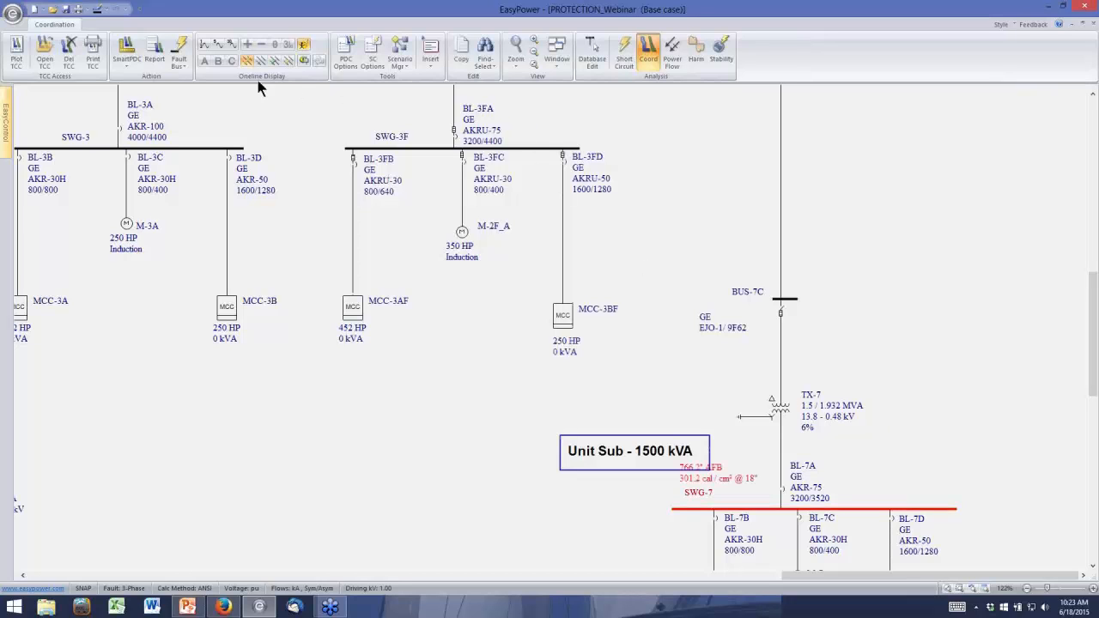
pyautogui.click(205, 43)
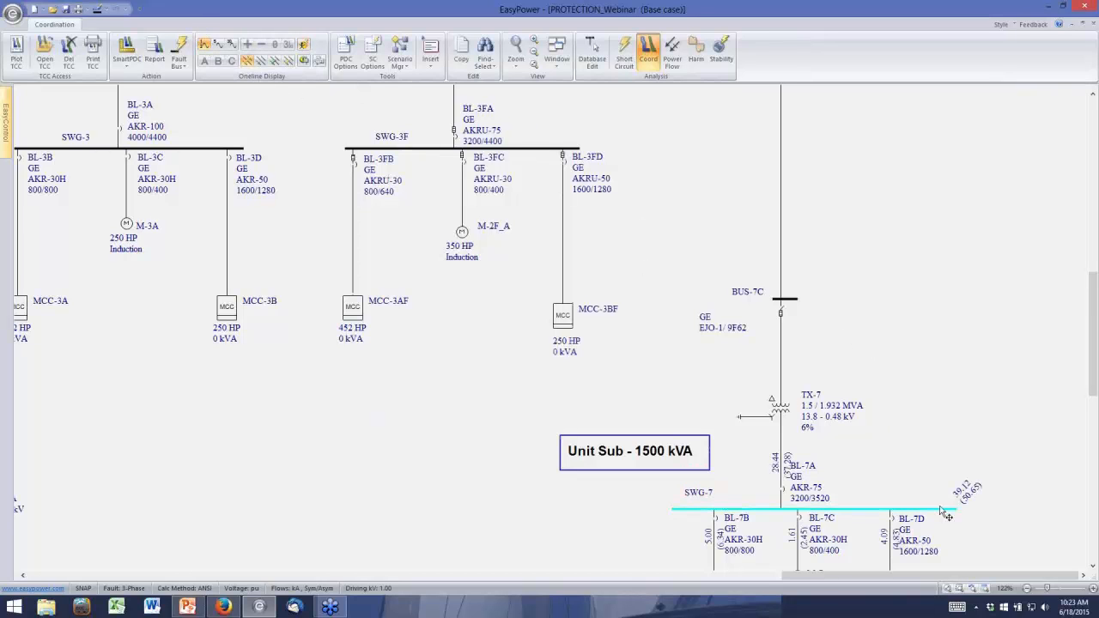
# Show the remote voltages and currents at BUS-7C and at the main bus above relay R-7AF for the SWG-7 fault
pyautogui.scroll(3, 941, 508)
pyautogui.click(1082, 576)
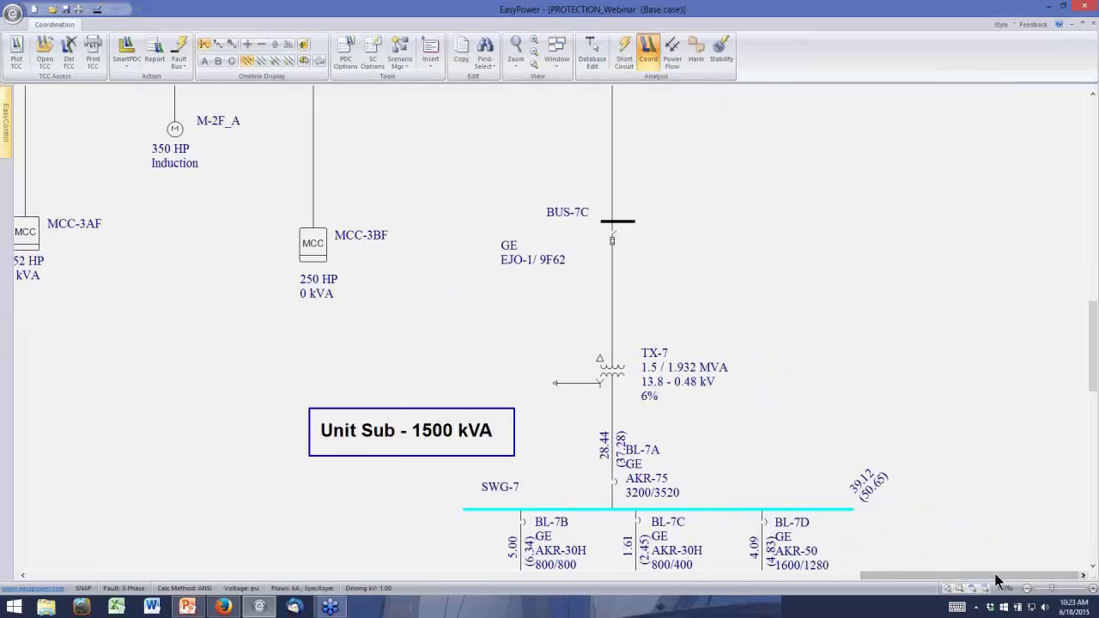
pyautogui.rightClick(625, 222)
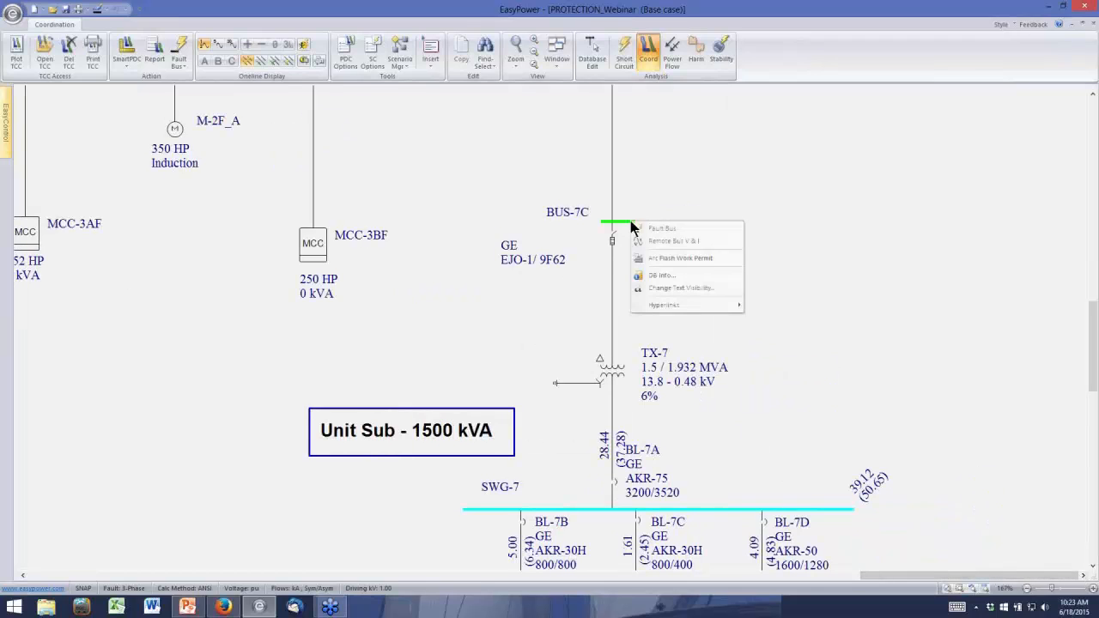
pyautogui.click(650, 234)
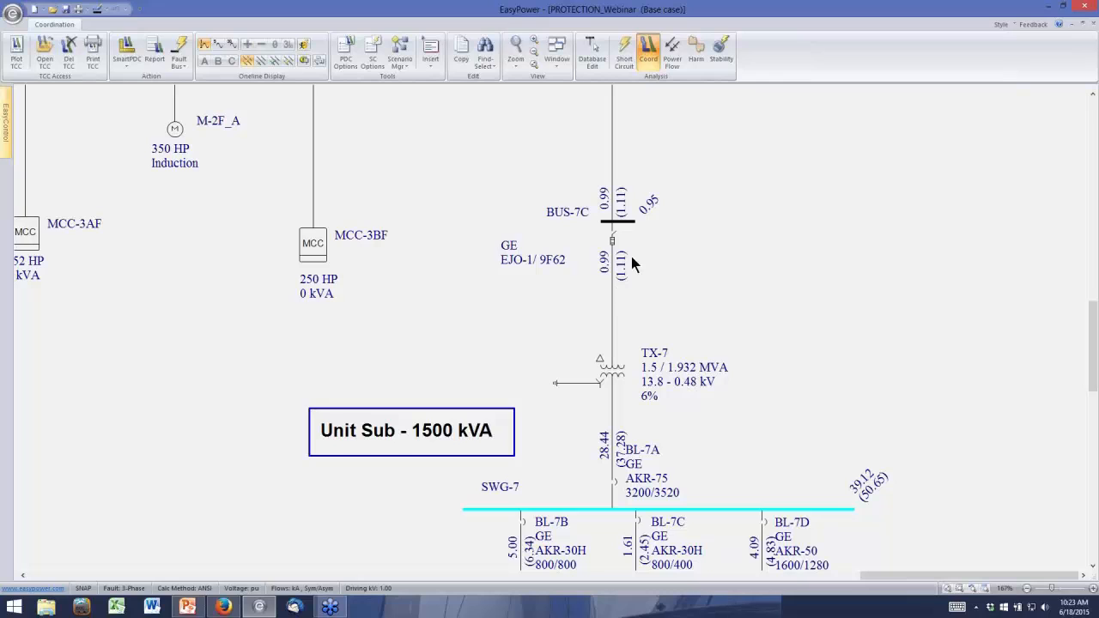
pyautogui.moveTo(1090, 338); pyautogui.dragTo(1087, 176)
pyautogui.scroll(2, 1091, 296)
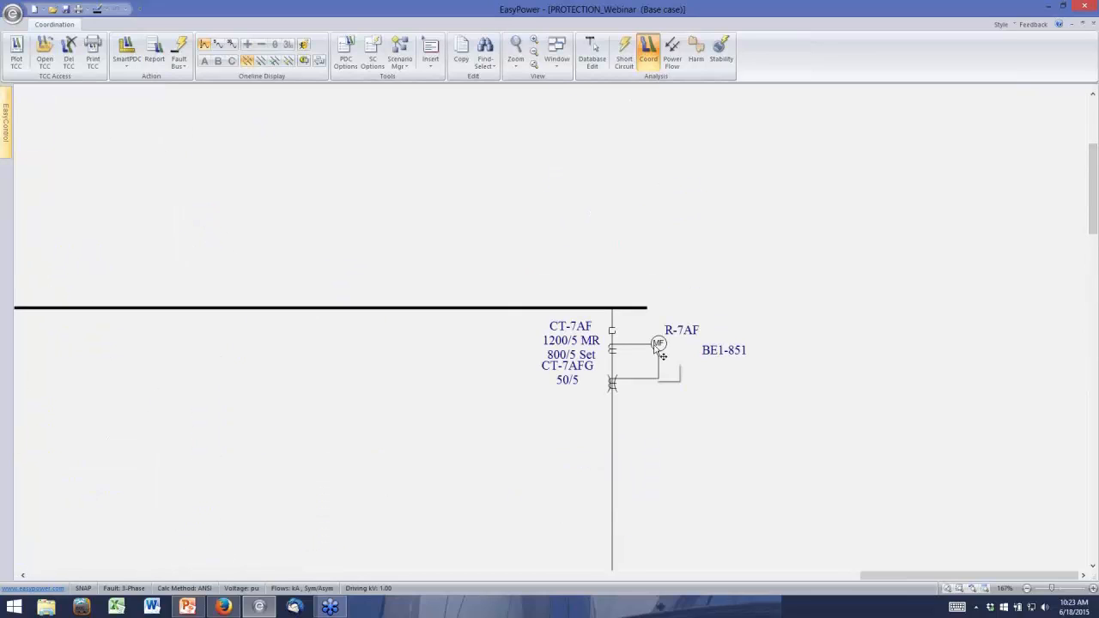
pyautogui.rightClick(641, 310)
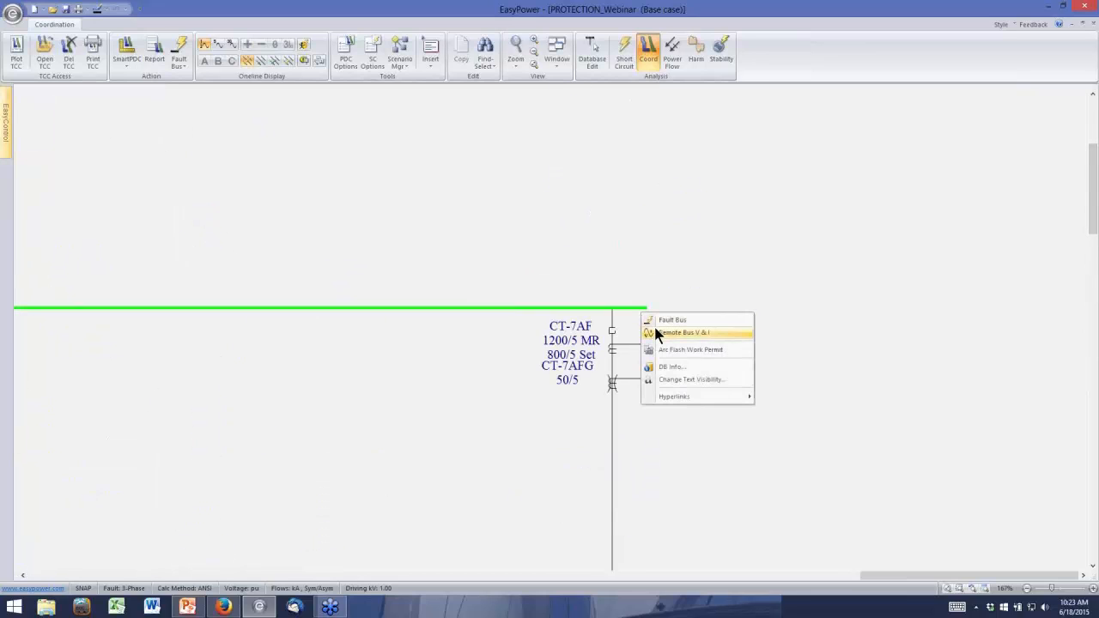
pyautogui.click(678, 333)
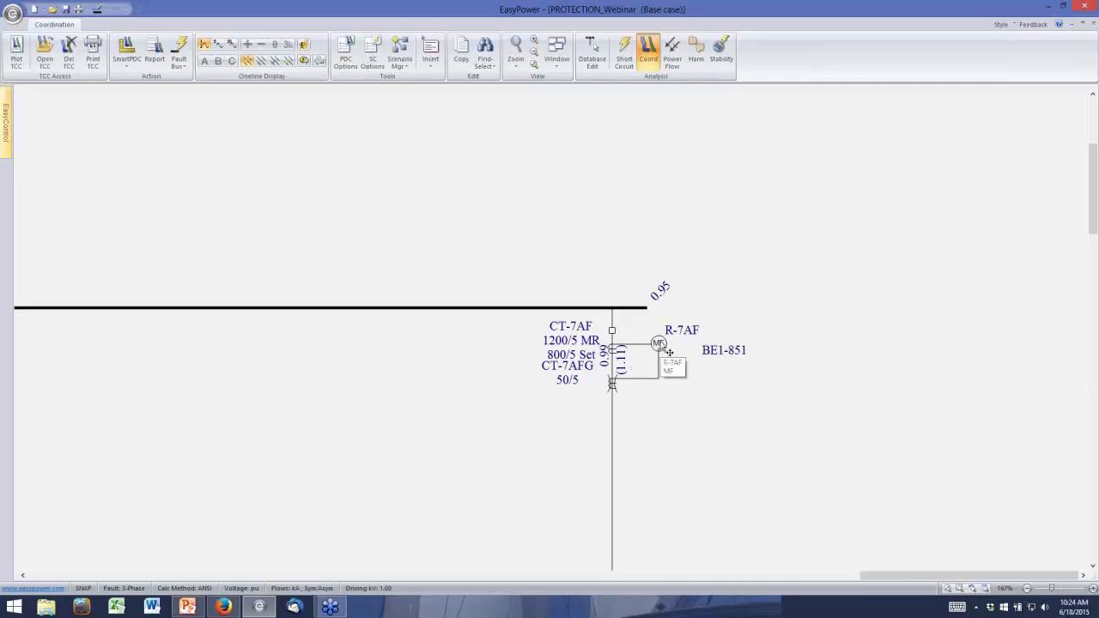
# Inspect relay R-7AF's database specifications, including its TCC clipping and default short circuit values, and close them without changes
pyautogui.rightClick(661, 346)
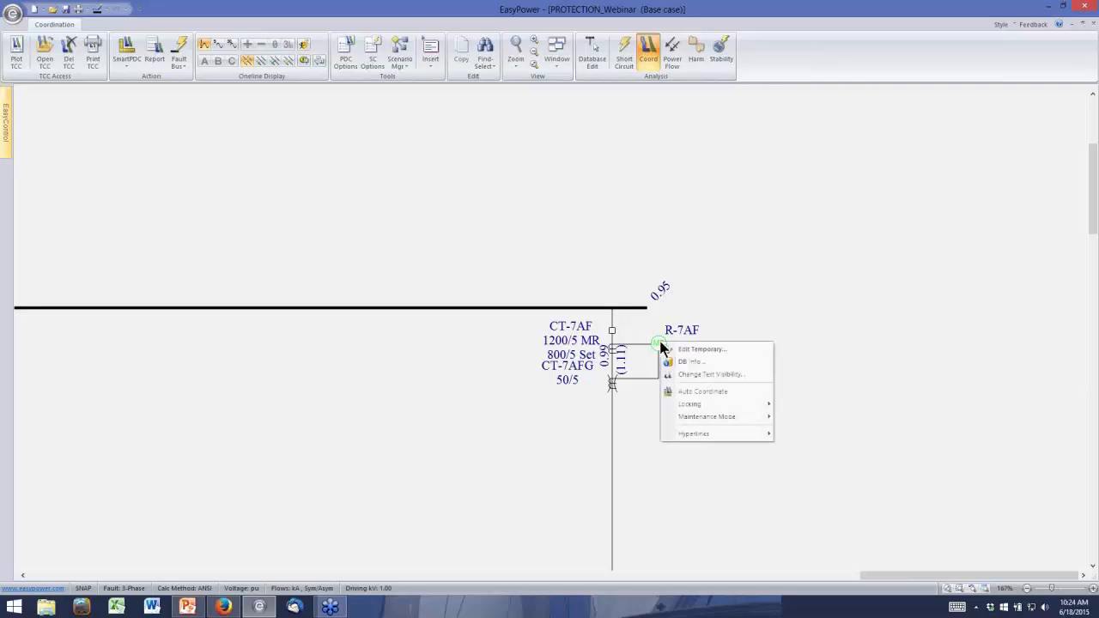
pyautogui.click(674, 362)
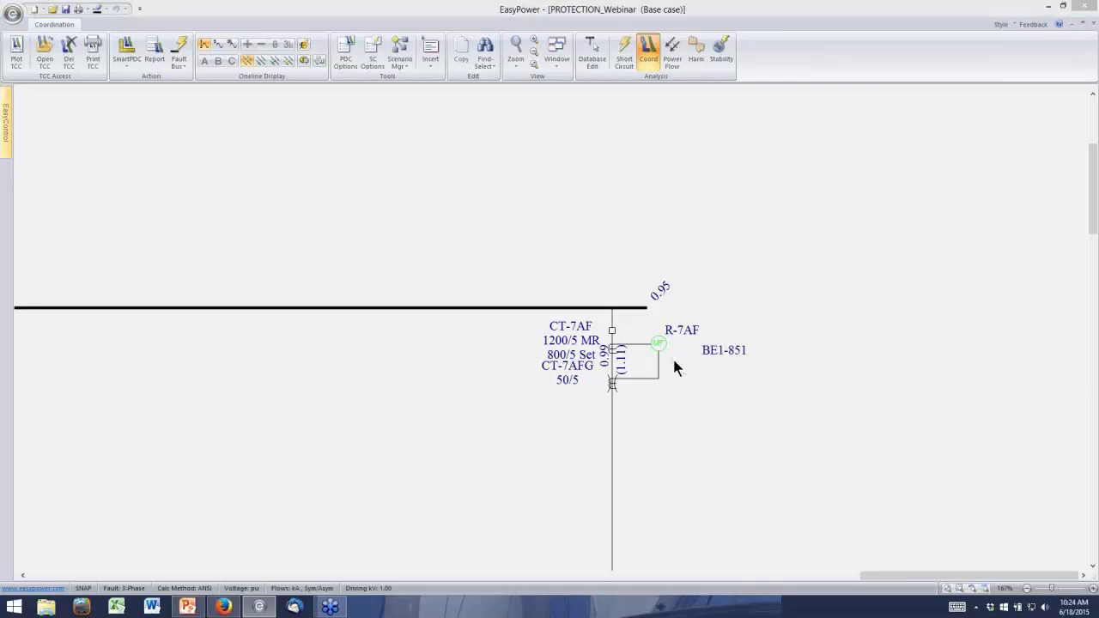
pyautogui.doubleClick(674, 367)
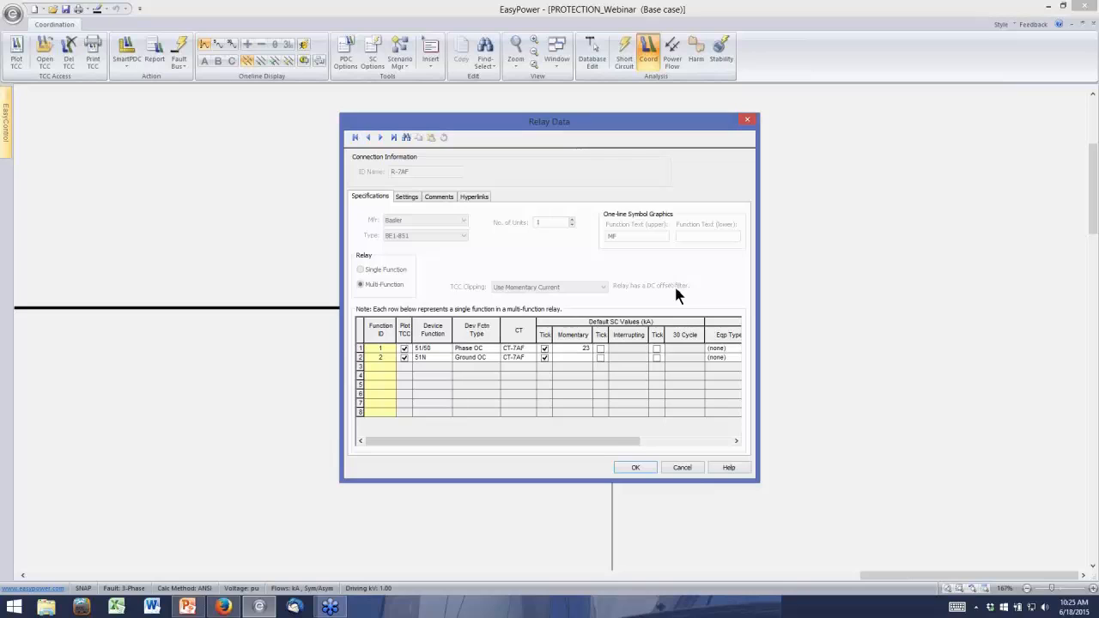
pyautogui.click(680, 468)
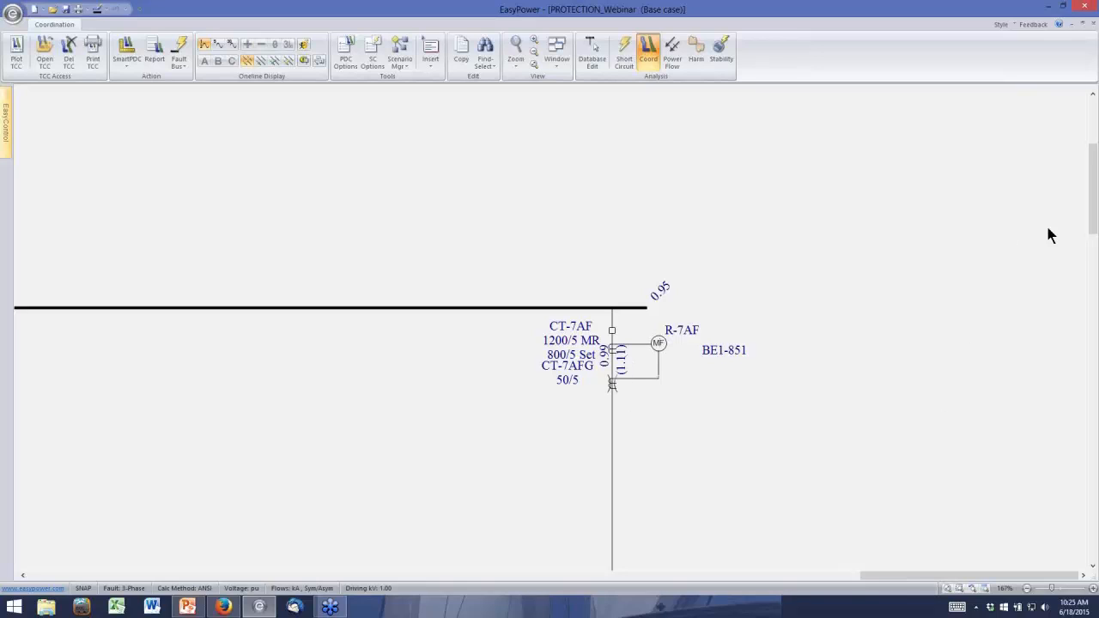
# Select the main bus above relay R-7AF together with its feeder breaker, CT-7AF, relay R-7AF and the feeder cable down to BUS-7C
pyautogui.click(1094, 225)
pyautogui.scroll(-3, 919, 365)
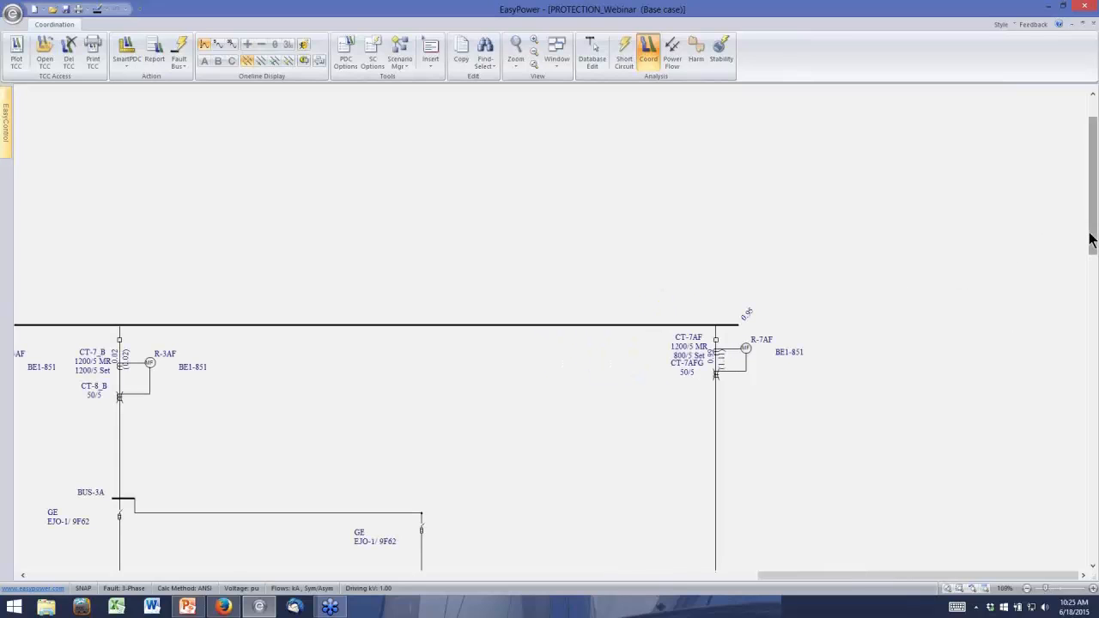
pyautogui.moveTo(1094, 240); pyautogui.dragTo(1093, 302)
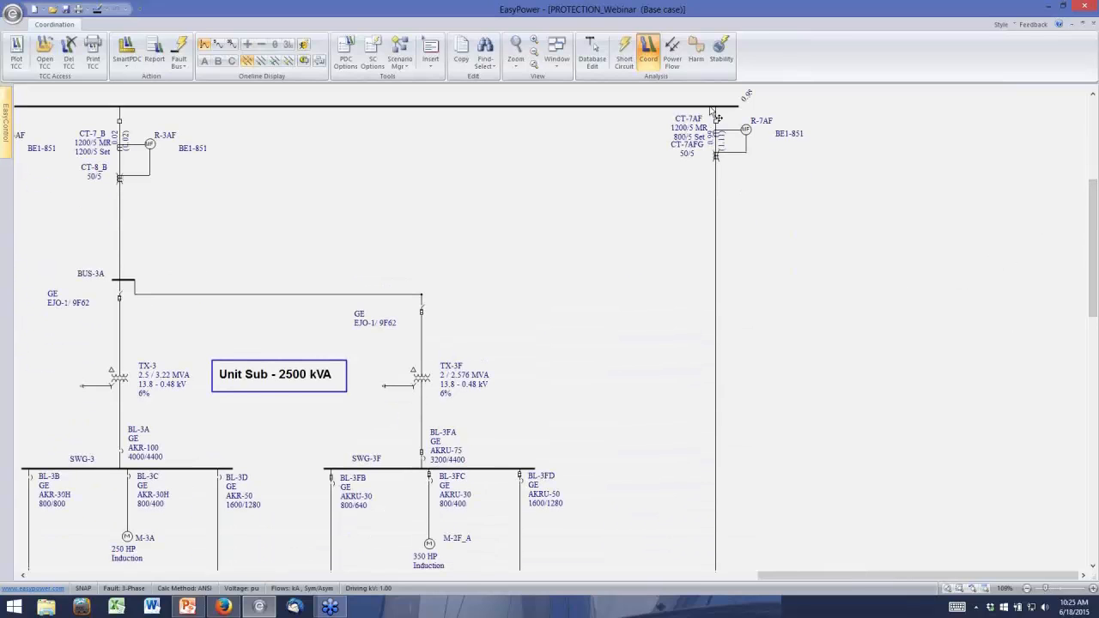
pyautogui.click(705, 107)
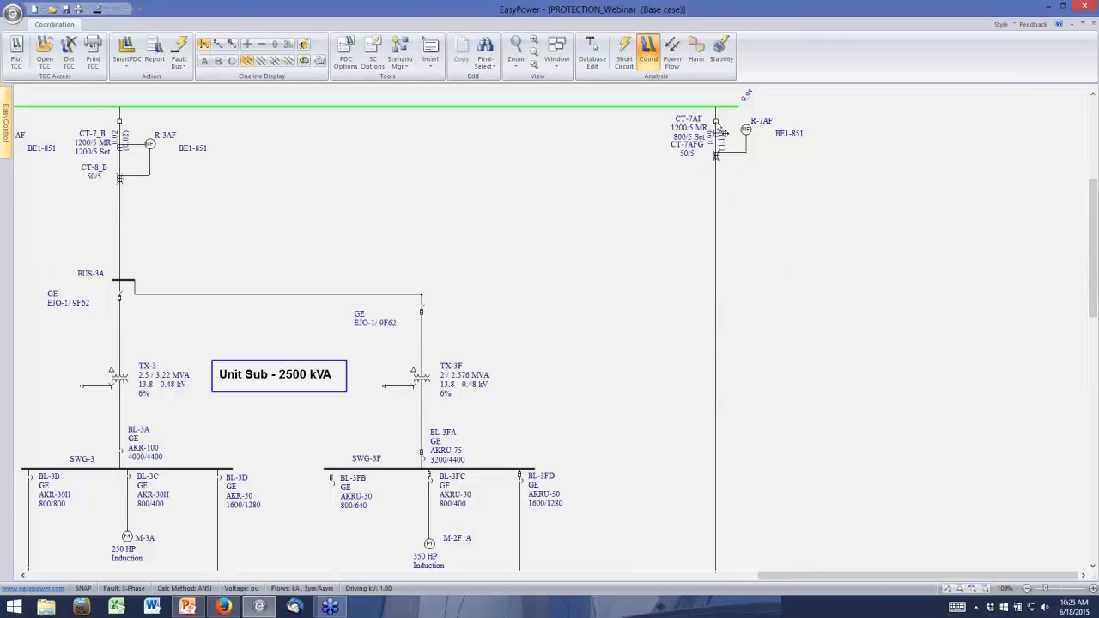
pyautogui.keyDown('ctrl'); pyautogui.click(716, 133); pyautogui.keyUp('ctrl')
pyautogui.keyDown('ctrl'); pyautogui.click(749, 136); pyautogui.keyUp('ctrl')
pyautogui.keyDown('ctrl'); pyautogui.click(716, 228); pyautogui.keyUp('ctrl')
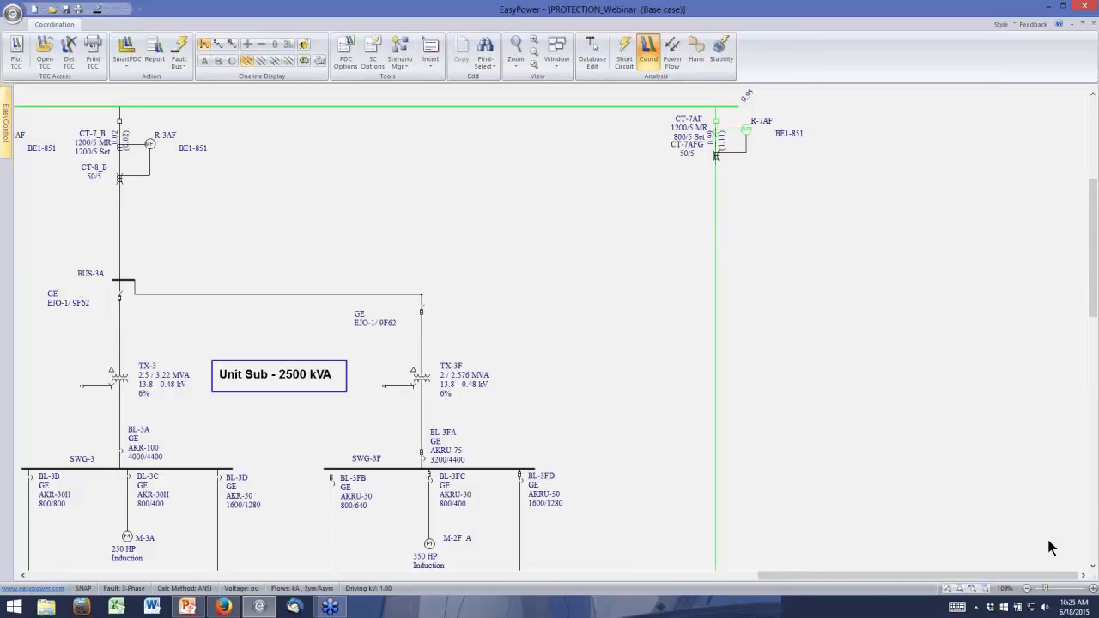
# Add BUS-7C, its EJO-1/9F62 fuse, TX-7, BL-7A, SWG-7 and BL-7D to the selection and plot them on a new TCC
pyautogui.click(1092, 567)
pyautogui.click(1092, 567)
pyautogui.click(1092, 567)
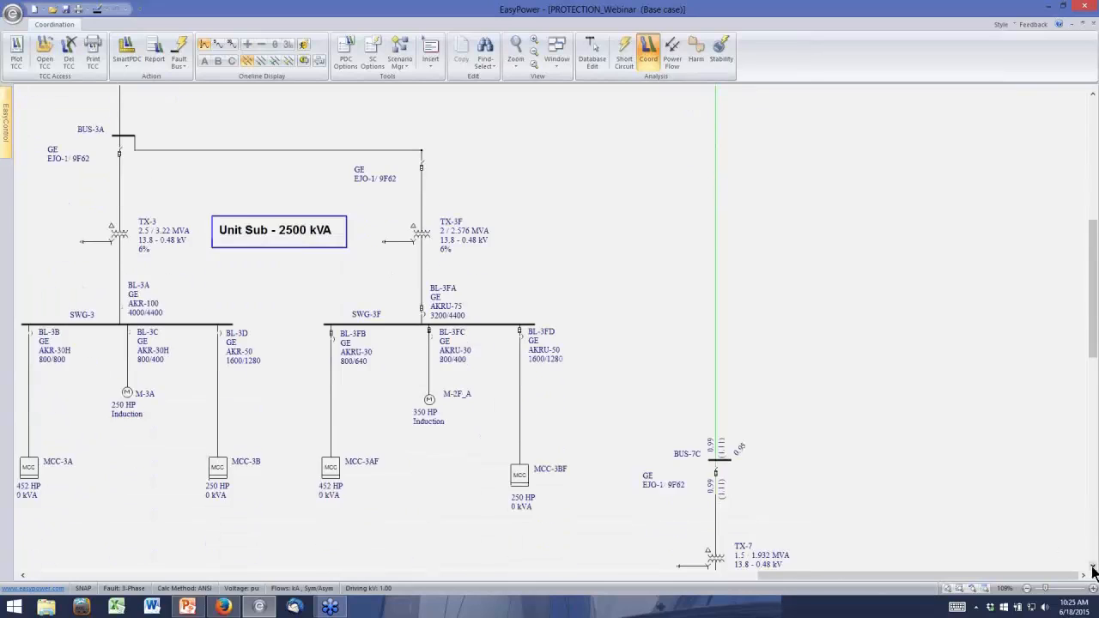
pyautogui.click(1092, 567)
pyautogui.keyDown('ctrl'); pyautogui.click(721, 412); pyautogui.keyUp('ctrl')
pyautogui.keyDown('ctrl'); pyautogui.click(717, 426); pyautogui.keyUp('ctrl')
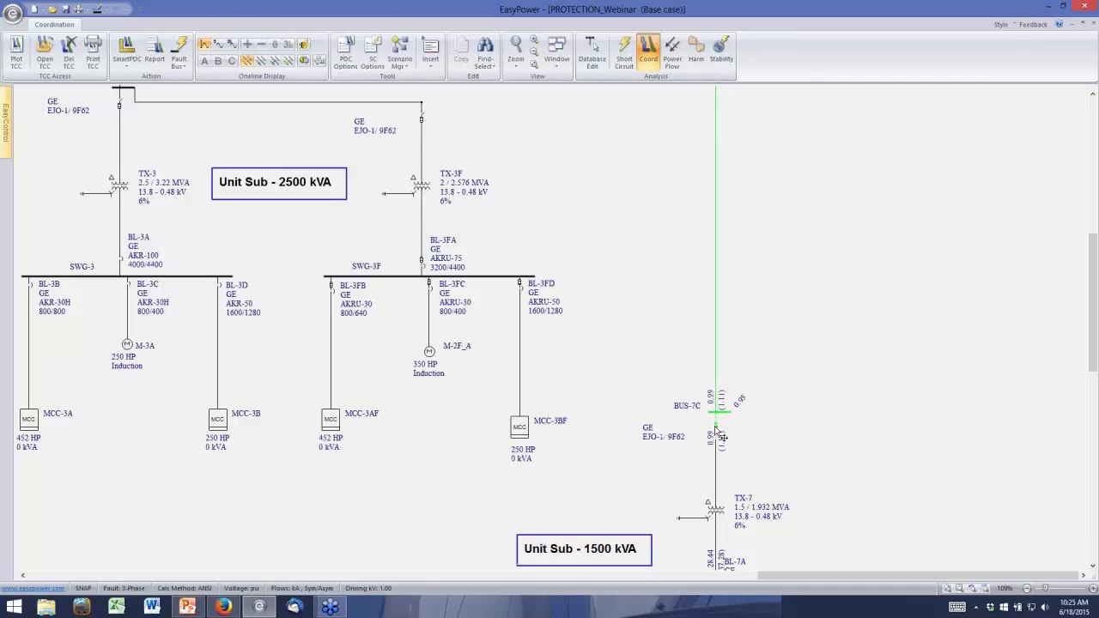
pyautogui.keyDown('ctrl'); pyautogui.click(716, 508); pyautogui.keyUp('ctrl')
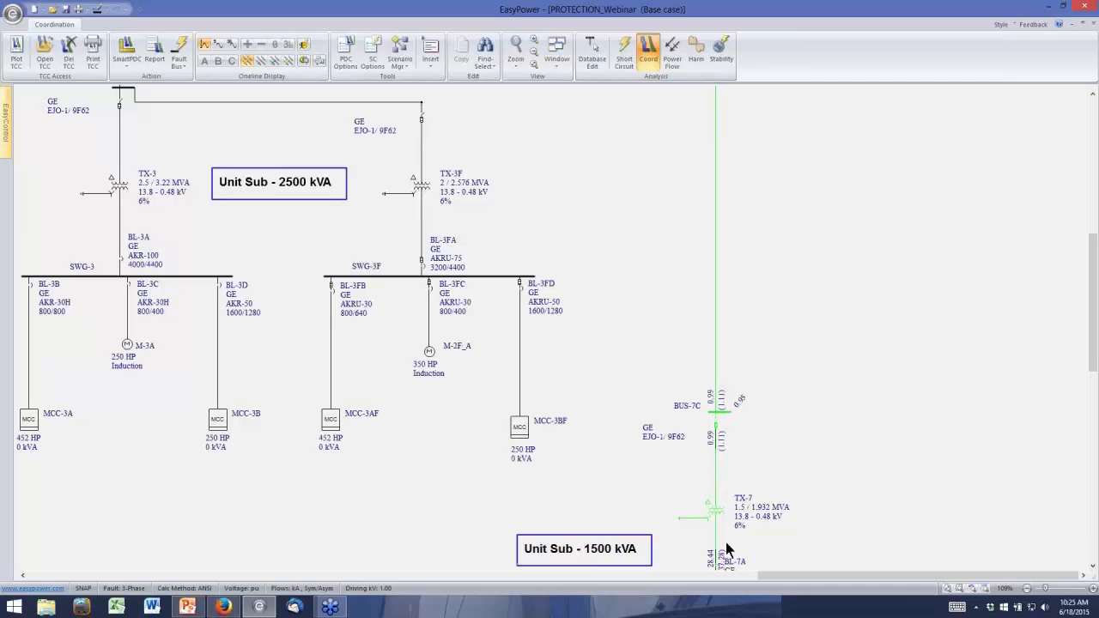
pyautogui.click(1092, 566)
pyautogui.click(1092, 567)
pyautogui.click(1091, 566)
pyautogui.click(1092, 566)
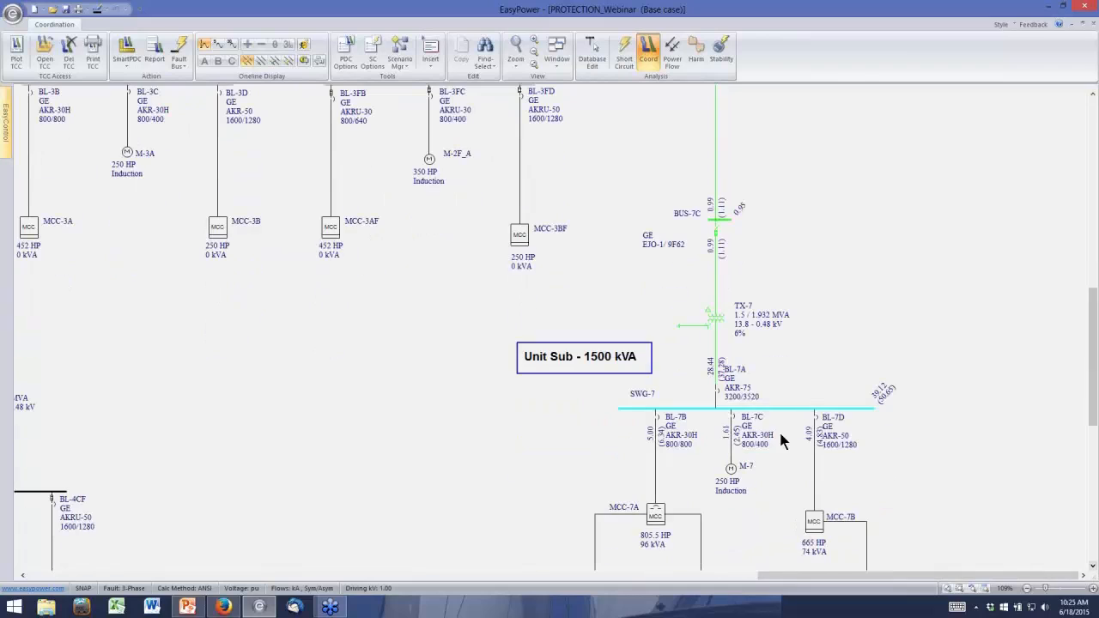
pyautogui.keyDown('ctrl'); pyautogui.click(719, 408); pyautogui.keyUp('ctrl')
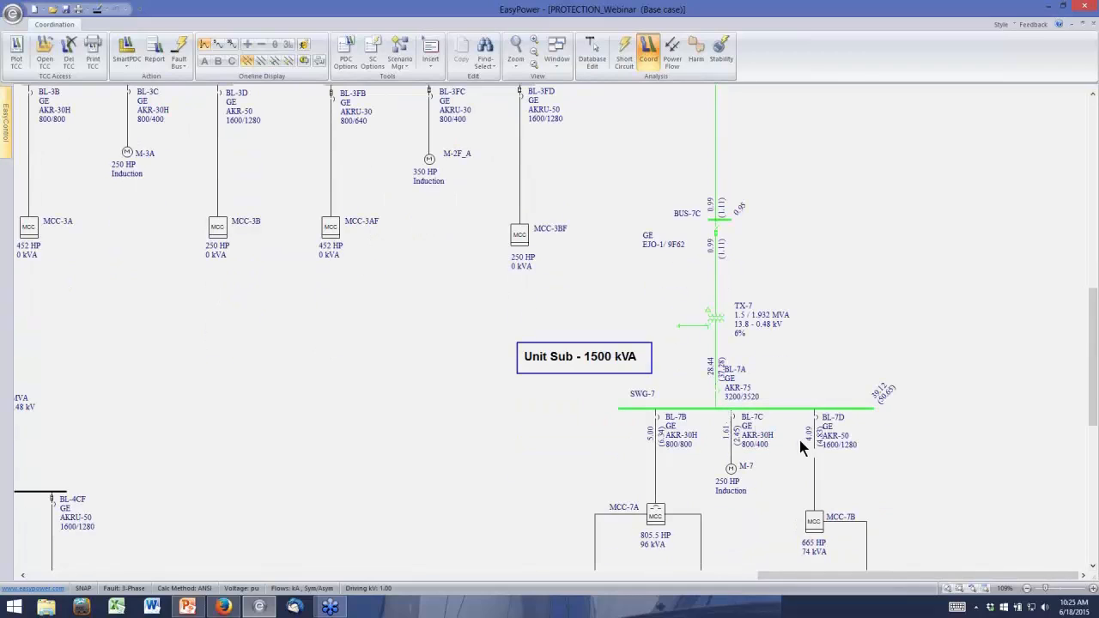
pyautogui.click(18, 45)
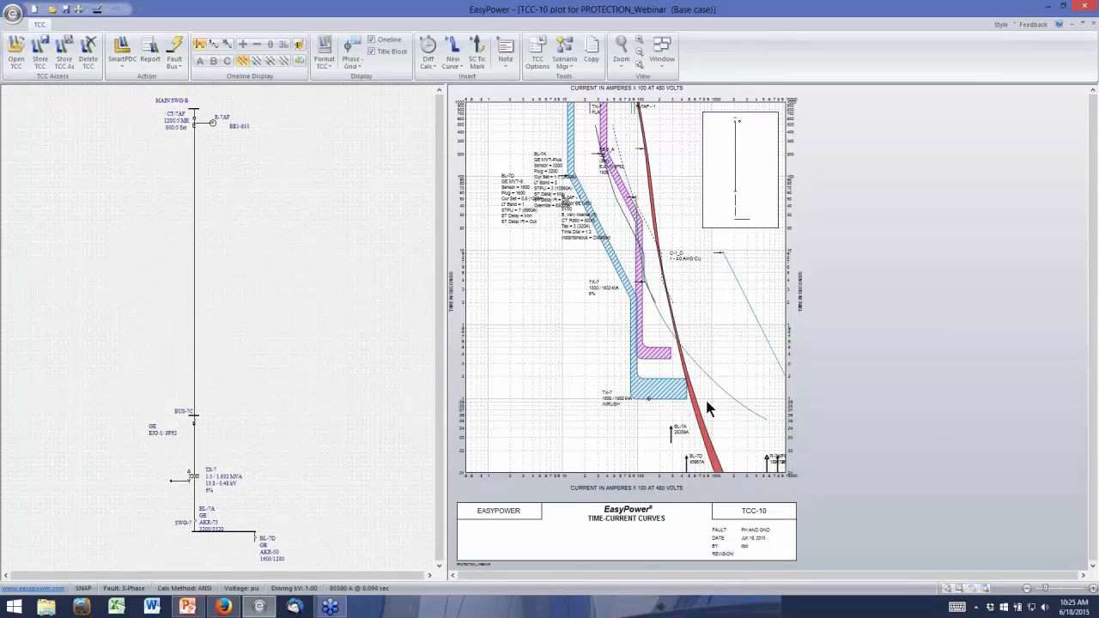
# Open relay R-7AF's temporary settings from its curve on the TCC and set the instantaneous range to 0.5-9.99
pyautogui.moveTo(713, 379)
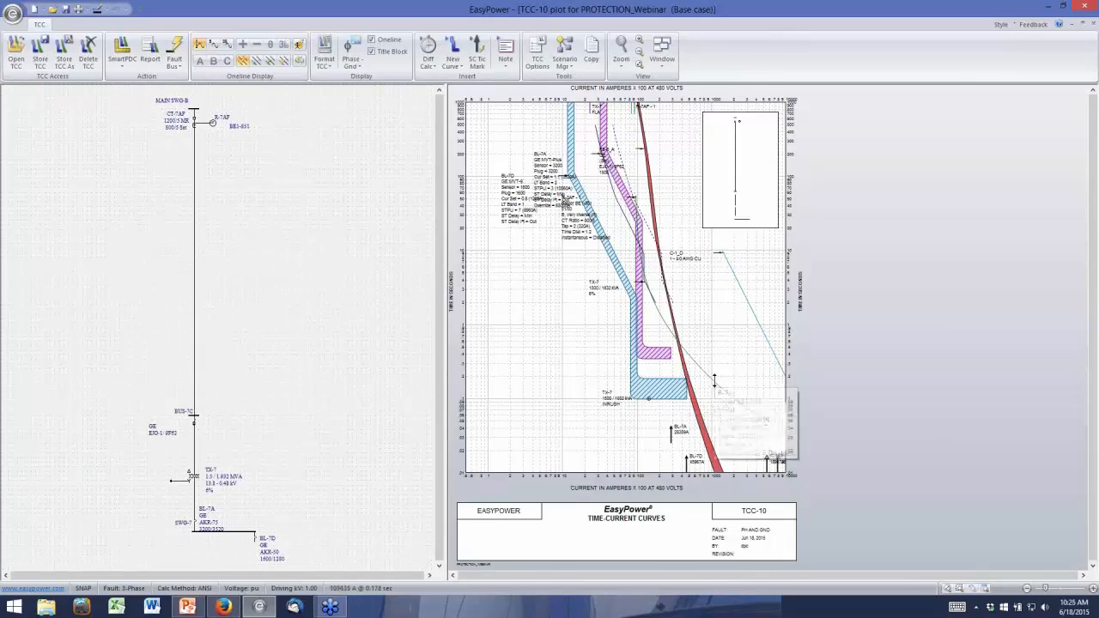
pyautogui.doubleClick(712, 377)
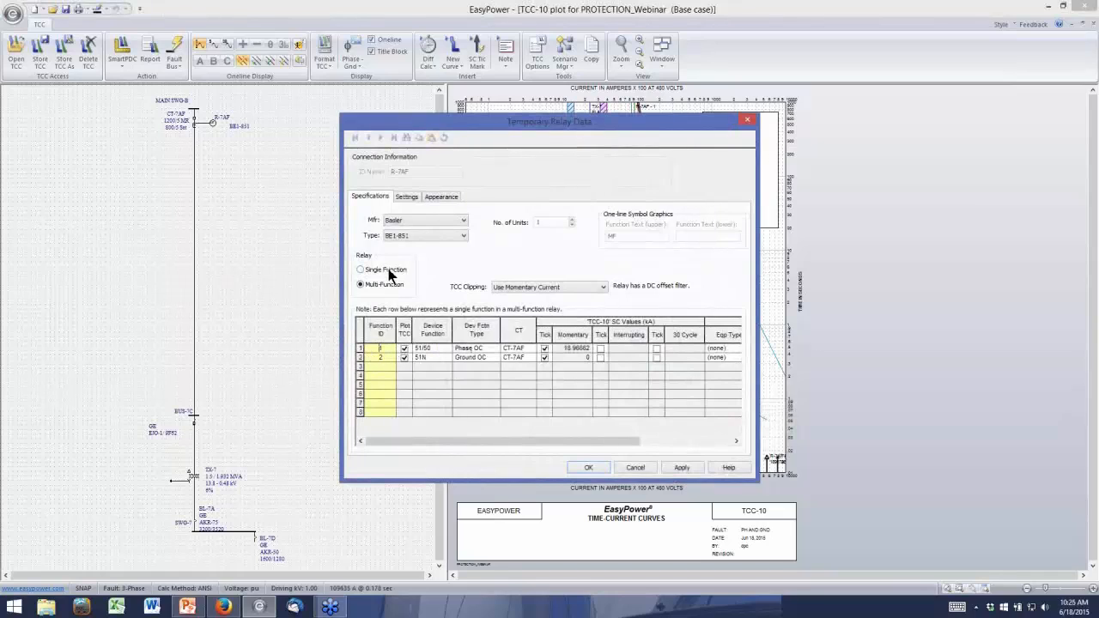
pyautogui.click(405, 197)
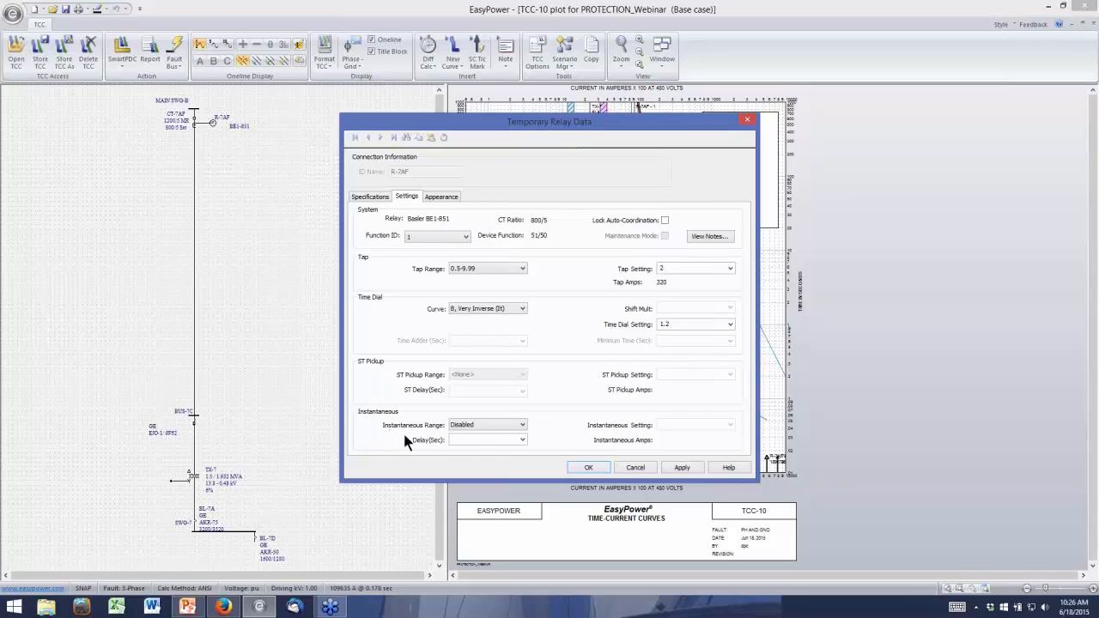
pyautogui.click(522, 424)
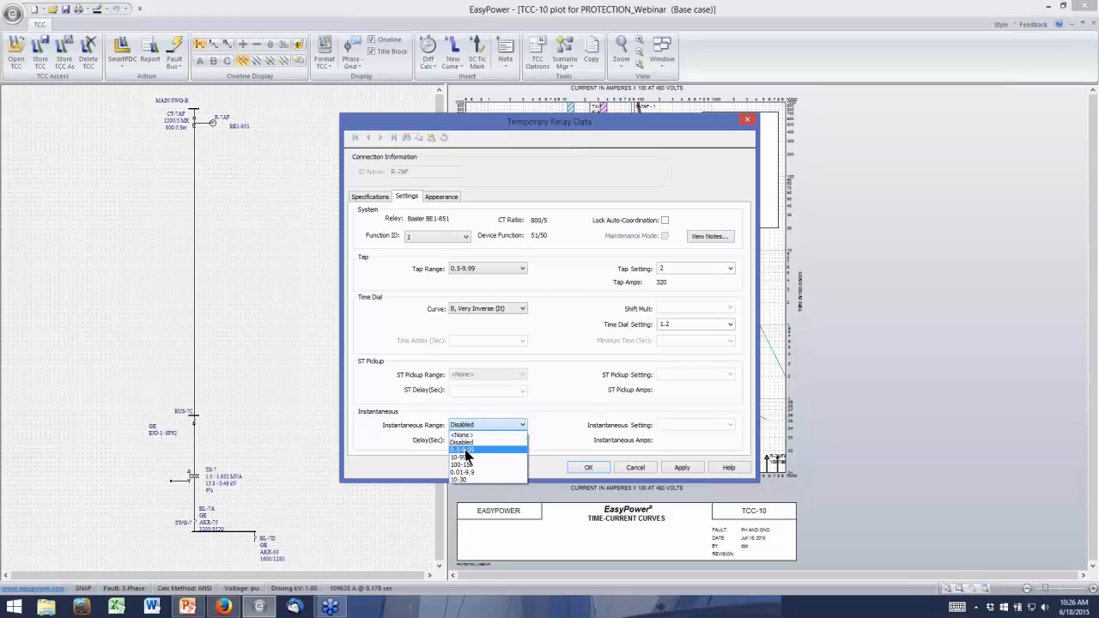
pyautogui.click(465, 450)
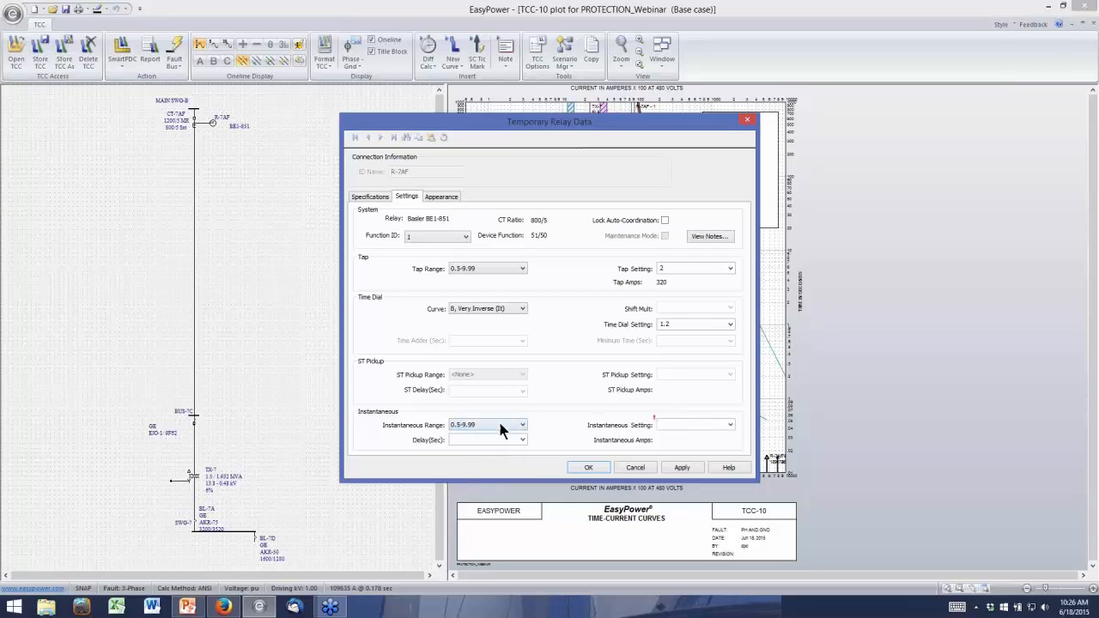
# Try an instantaneous setting of 7.8 for relay R-7AF, with its settings dialog moved clear of the curves
pyautogui.click(730, 425)
pyautogui.click(730, 424)
pyautogui.moveTo(596, 121); pyautogui.dragTo(462, 95)
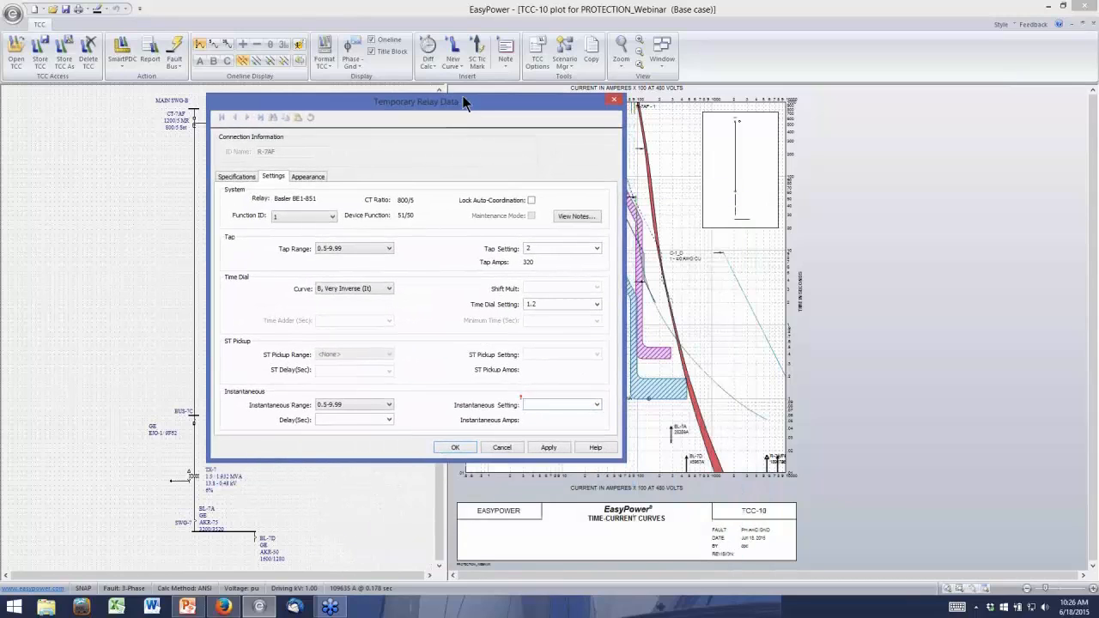
pyautogui.write('1')
pyautogui.press('BackSpace')
pyautogui.write('7.8')
pyautogui.click(456, 448)
# Set relay R-7AF's instantaneous setting to 7.7 and update the TCC plot
pyautogui.write('7.7')
pyautogui.click(448, 445)
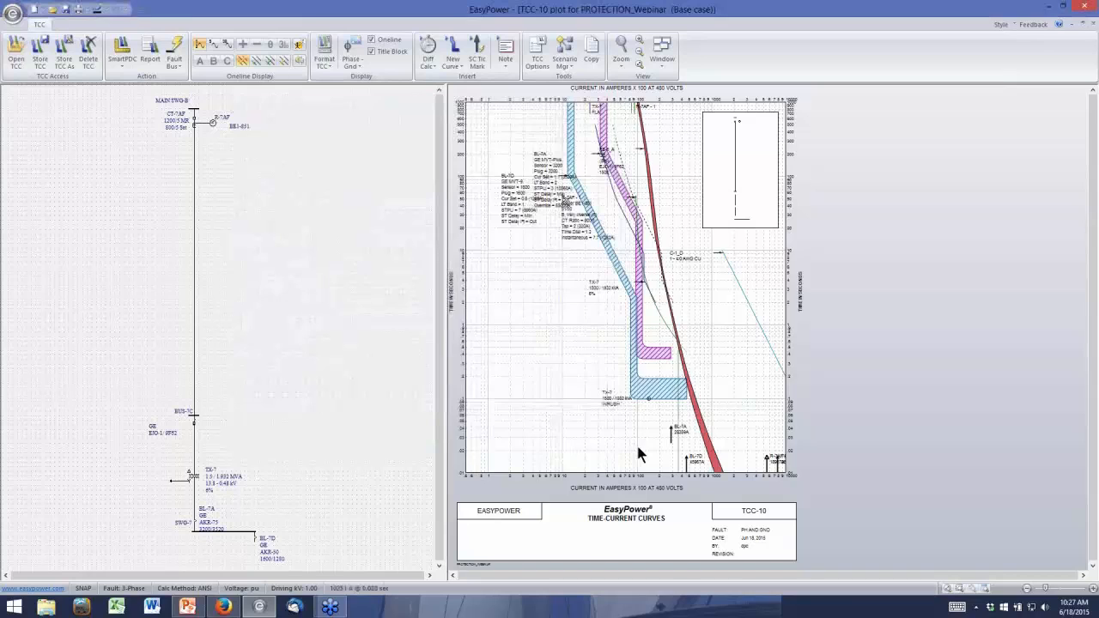
# Thicken relay R-7AF's curve on the TCC by choosing the third of the five line weights in its curve appearance
pyautogui.scroll(1, 637, 453)
pyautogui.click(1092, 568)
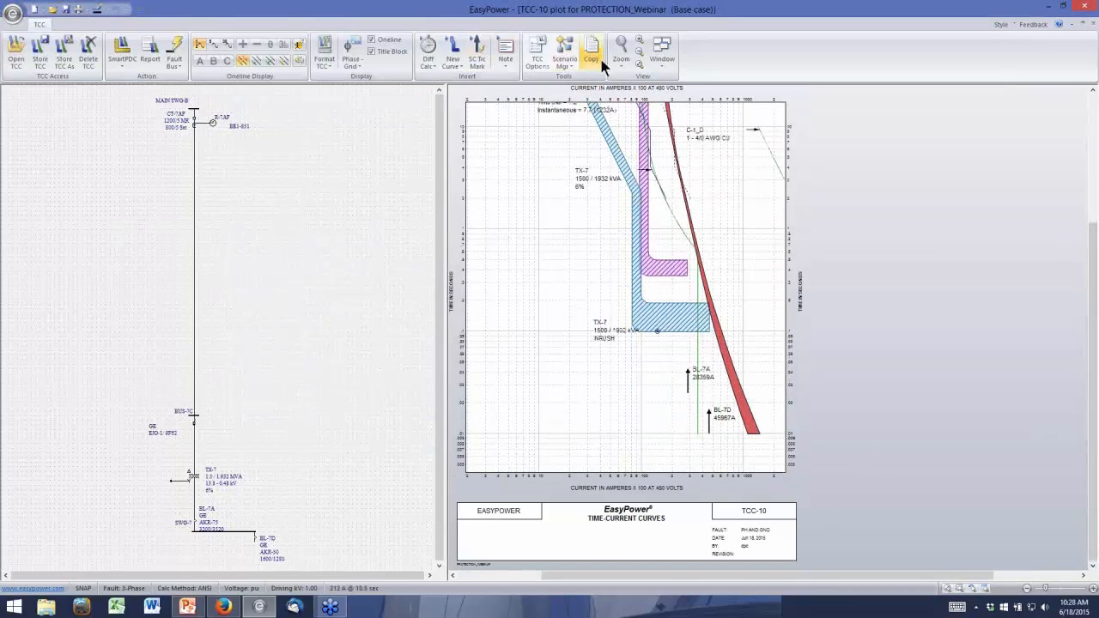
pyautogui.click(639, 63)
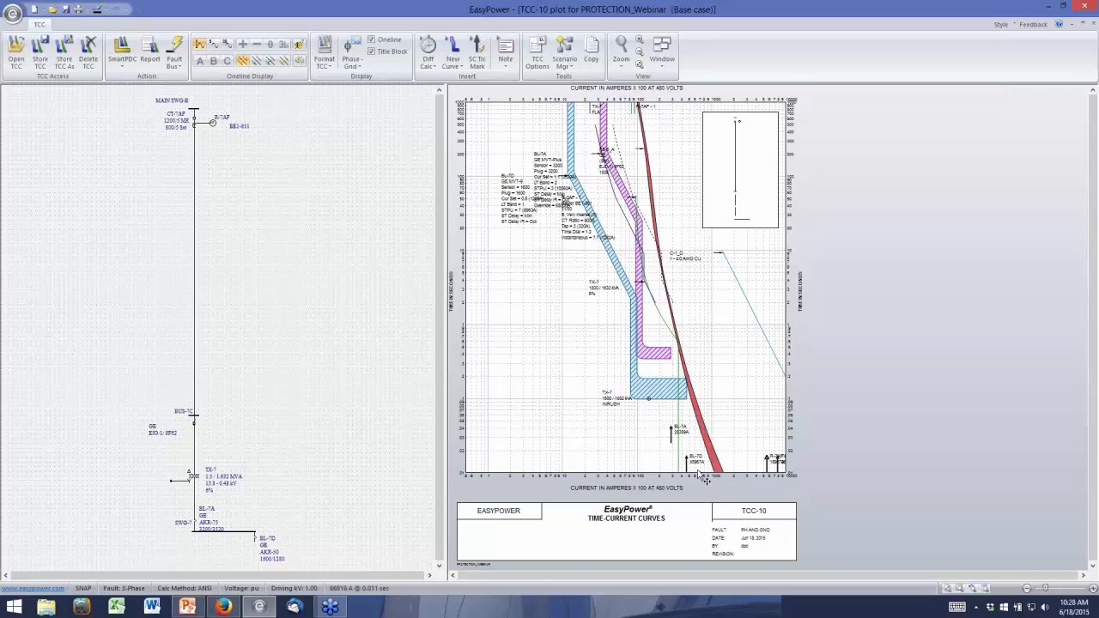
pyautogui.moveTo(703, 479)
pyautogui.doubleClick(677, 413)
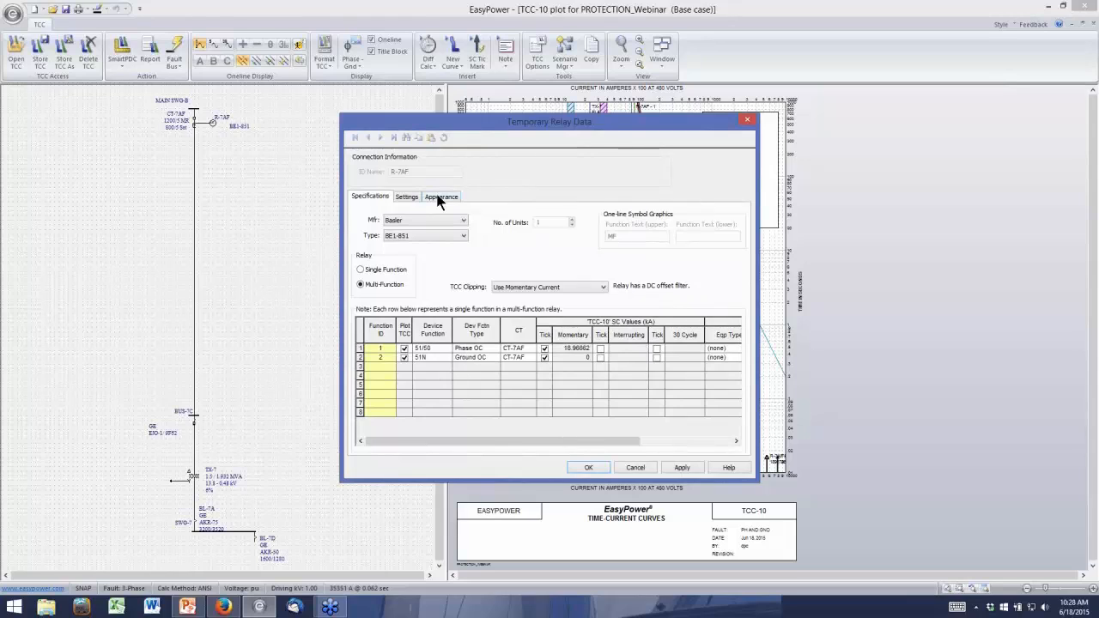
pyautogui.click(439, 197)
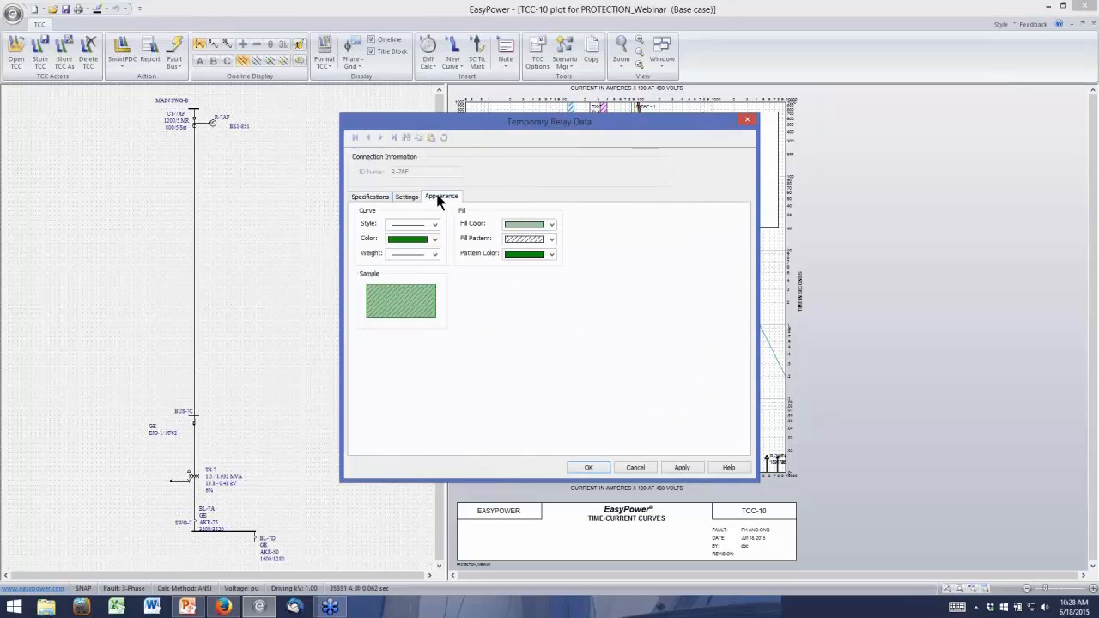
pyautogui.click(435, 254)
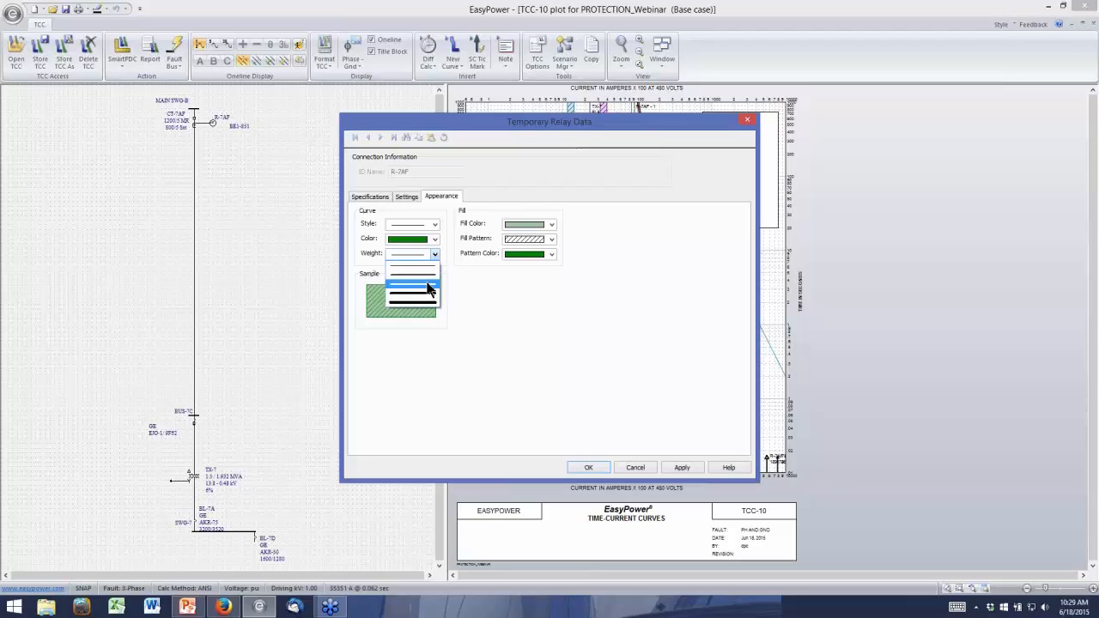
pyautogui.click(428, 289)
pyautogui.click(588, 467)
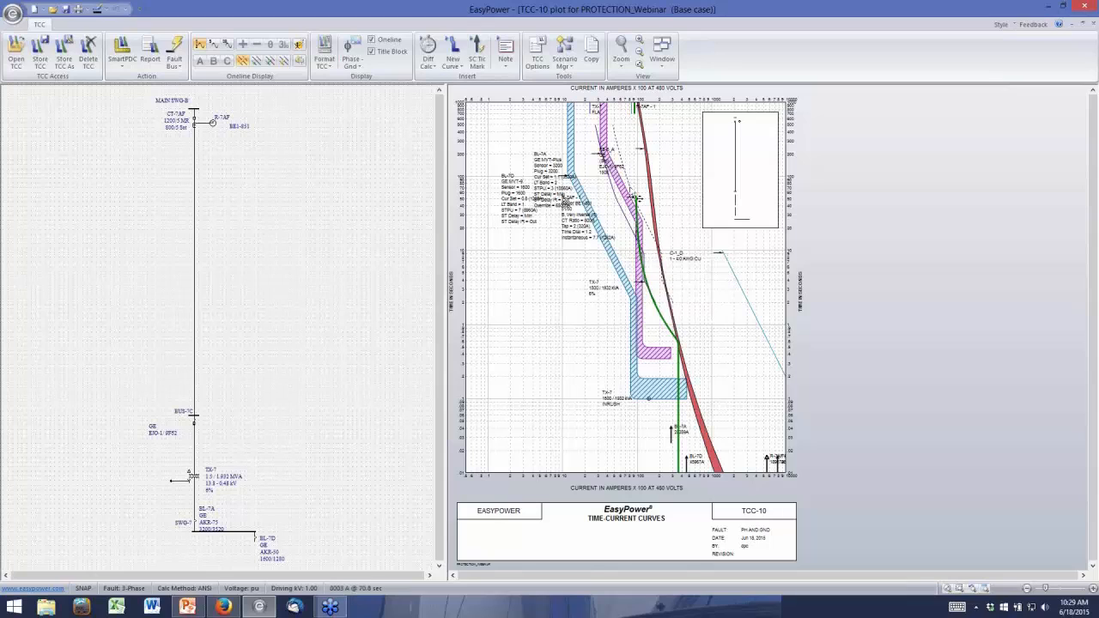
# Fault bus SWG-7 from the TCC's one-line to examine how the curves clip at the fault current
pyautogui.moveTo(636, 199)
pyautogui.moveTo(661, 379)
pyautogui.click(231, 538)
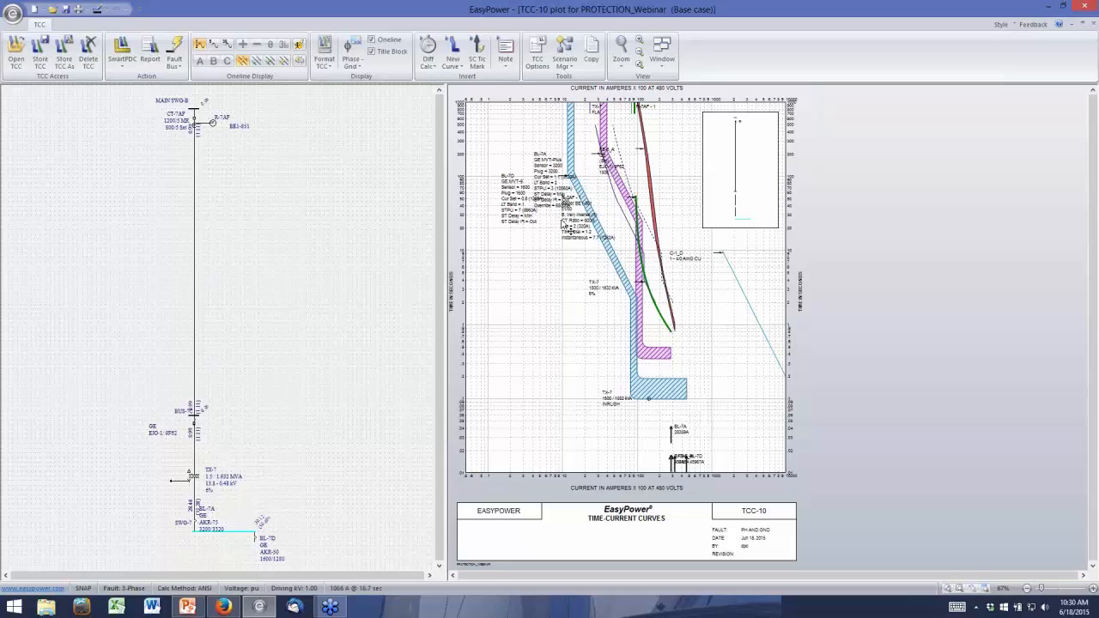
# Separate the overlapping BL-7D, BL-7A and R-7AF setting labels, placing them clear of one another on the plot
pyautogui.moveTo(524, 203); pyautogui.dragTo(539, 278)
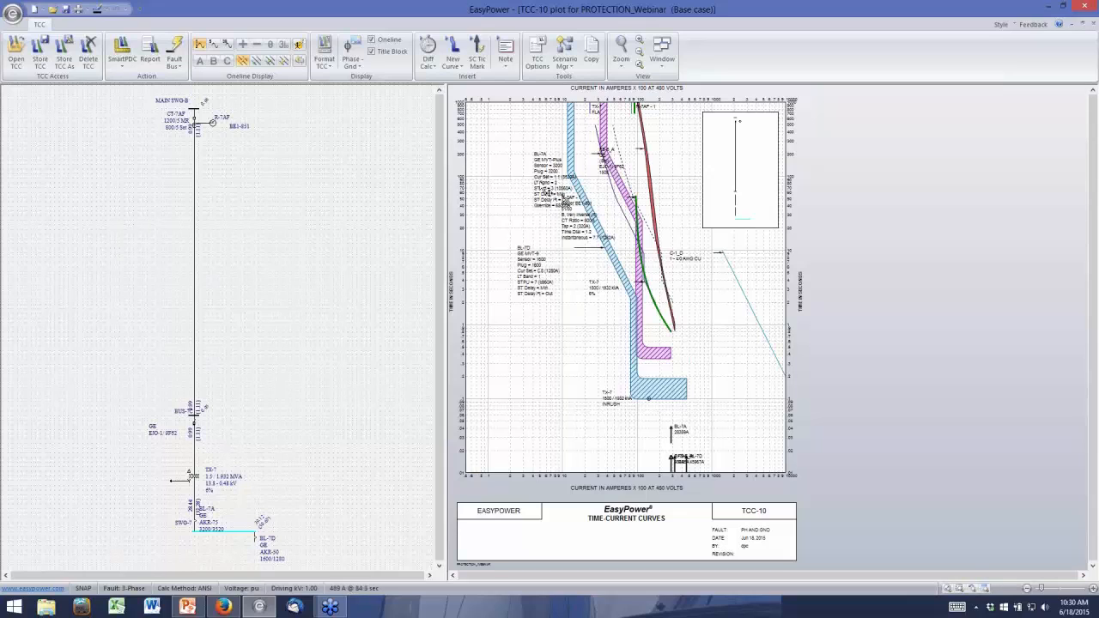
pyautogui.moveTo(546, 189); pyautogui.dragTo(511, 168)
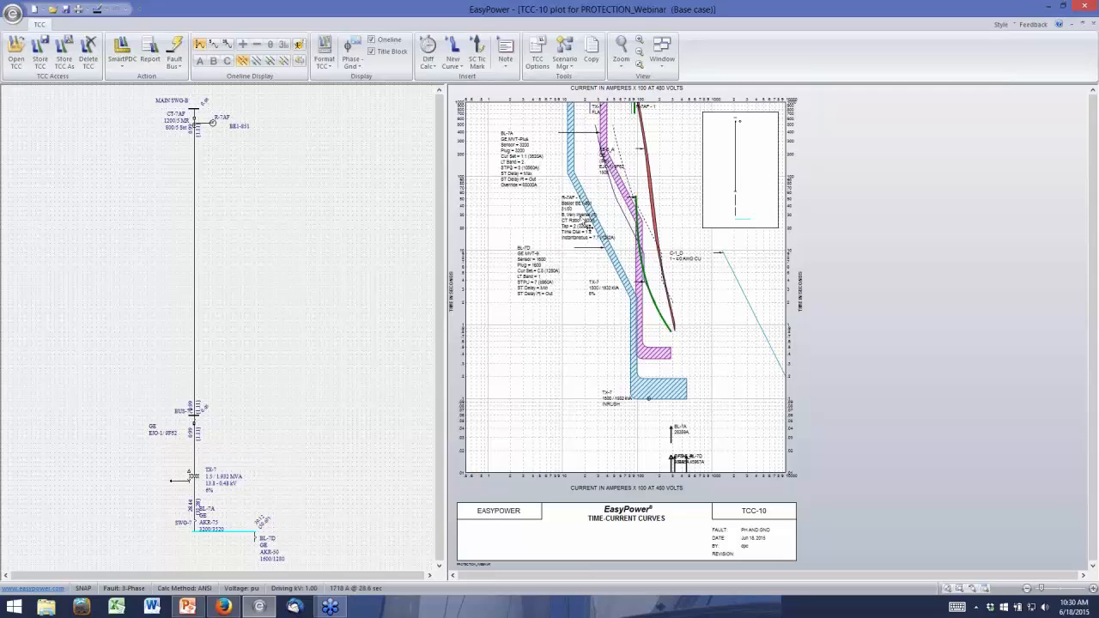
pyautogui.moveTo(577, 221); pyautogui.dragTo(520, 223)
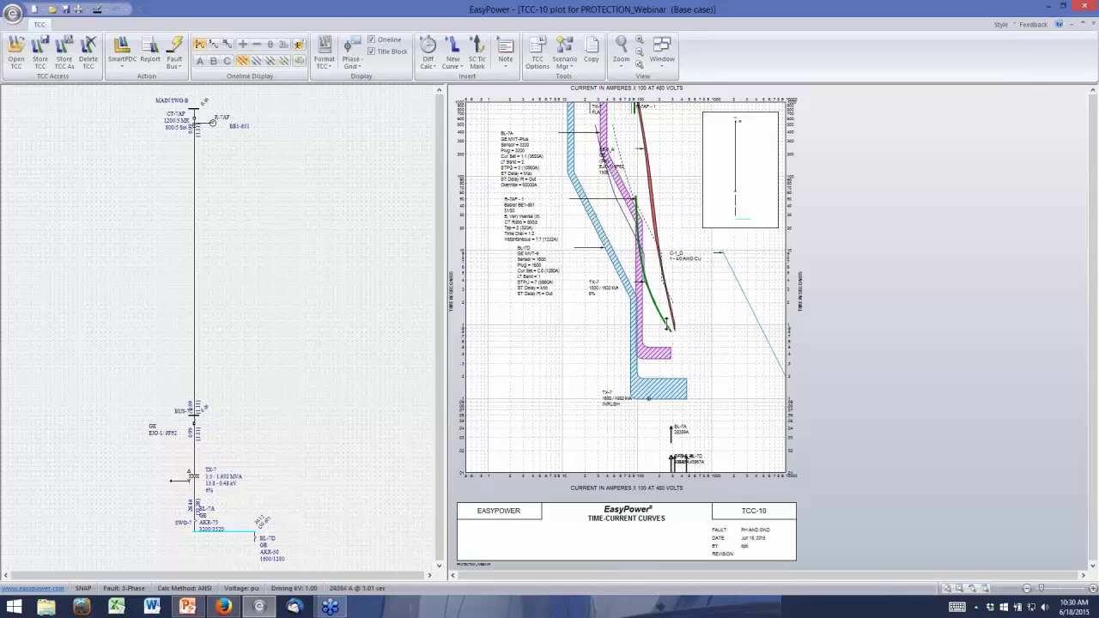
pyautogui.moveTo(666, 321)
# Close the TCC-10 plot without storing it and return to database editing without saving the temporary changes
pyautogui.click(1093, 25)
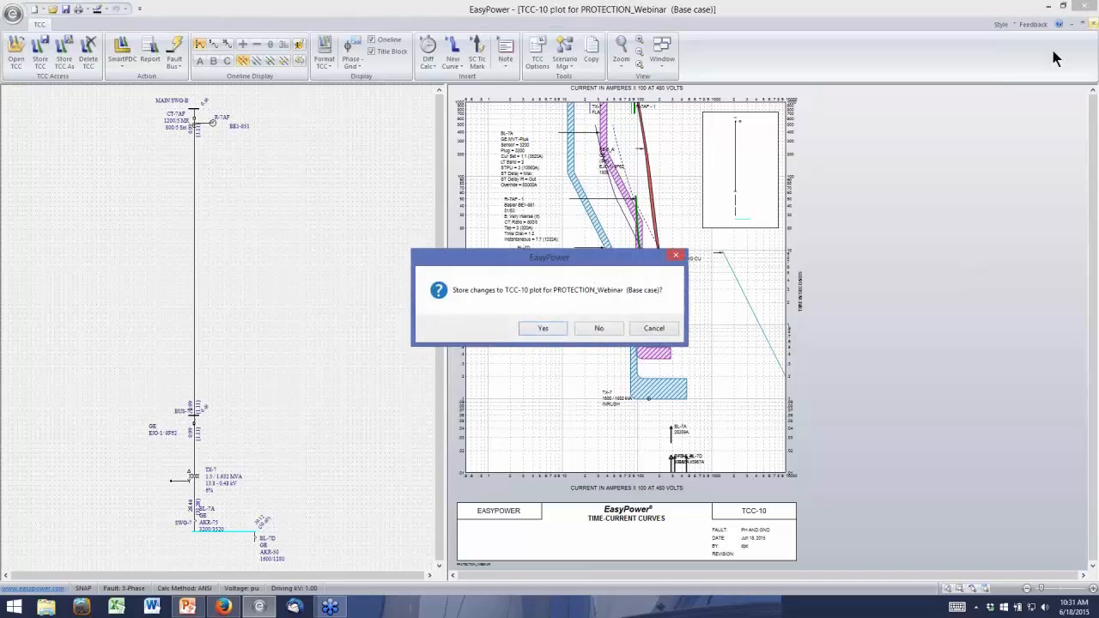
pyautogui.click(599, 328)
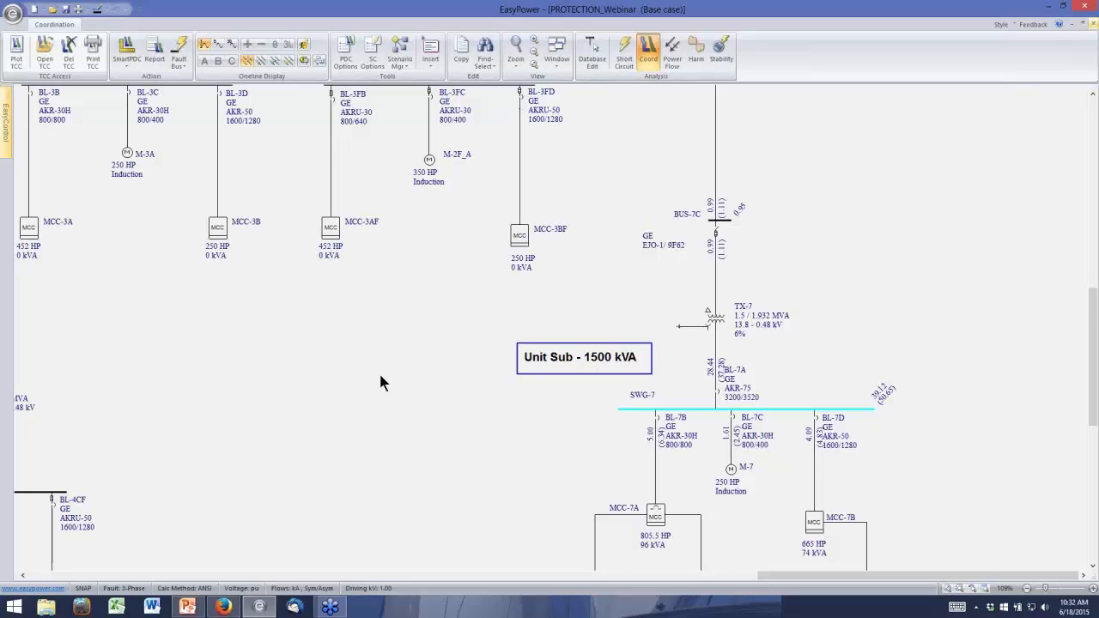
pyautogui.click(1092, 28)
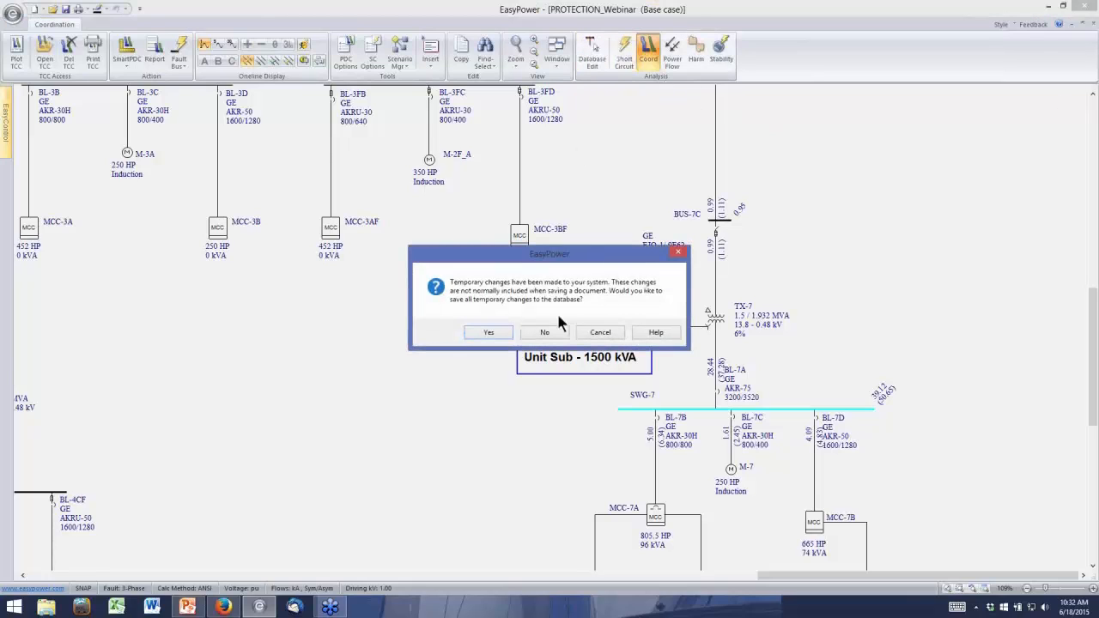
pyautogui.click(545, 334)
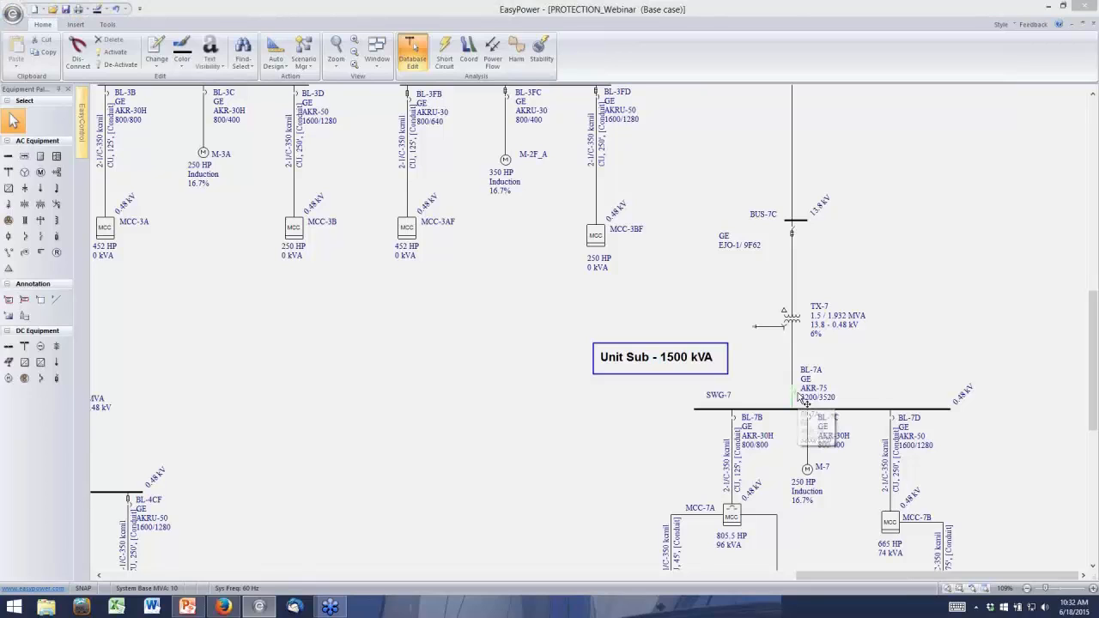
# Review breaker BL-7A's phase and ground trip settings, including its Plot Ground TCC option, and leave without saving changes
pyautogui.doubleClick(799, 398)
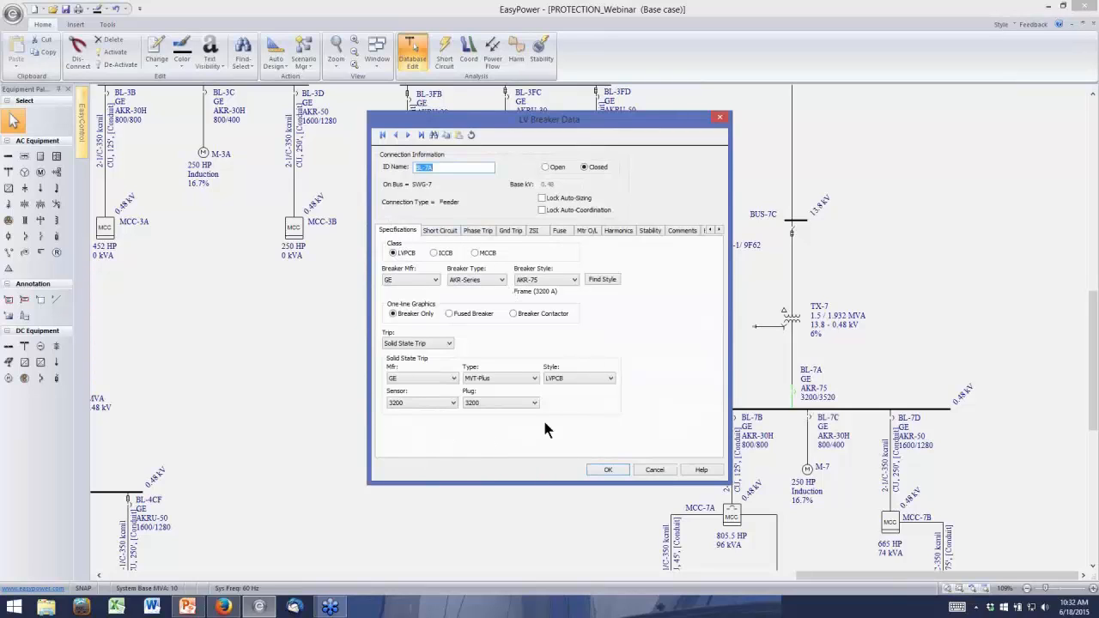
pyautogui.click(478, 231)
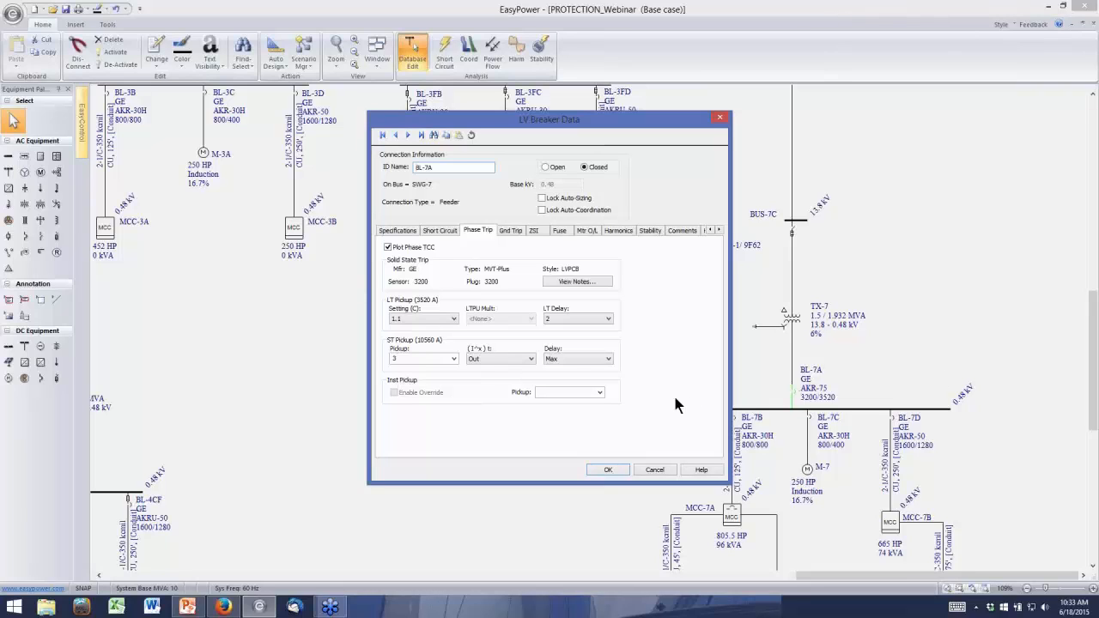
pyautogui.click(510, 231)
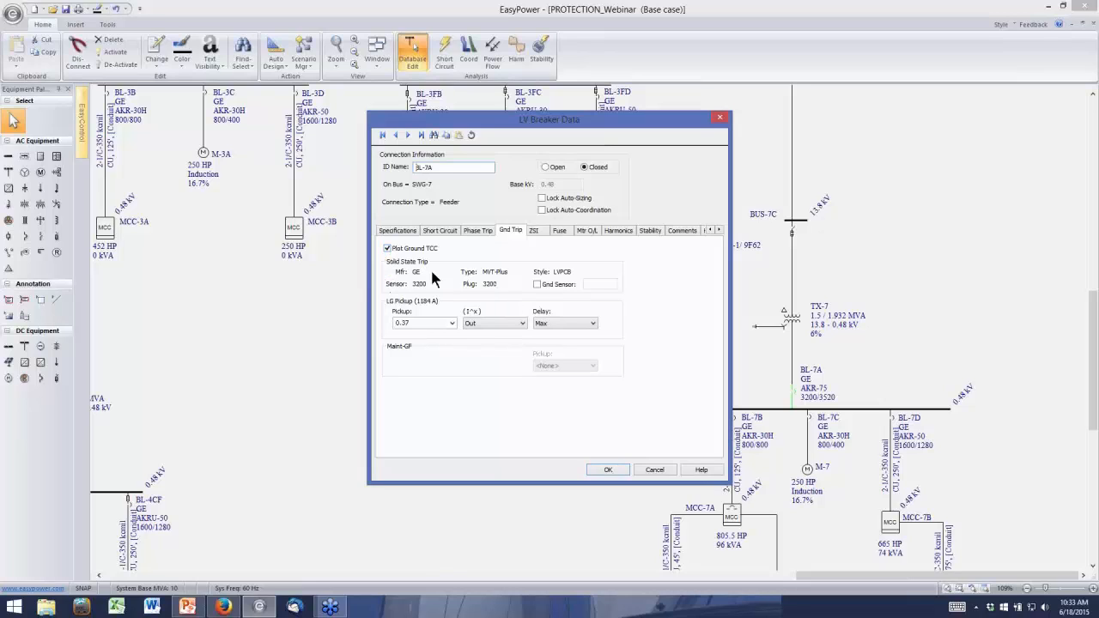
pyautogui.click(387, 248)
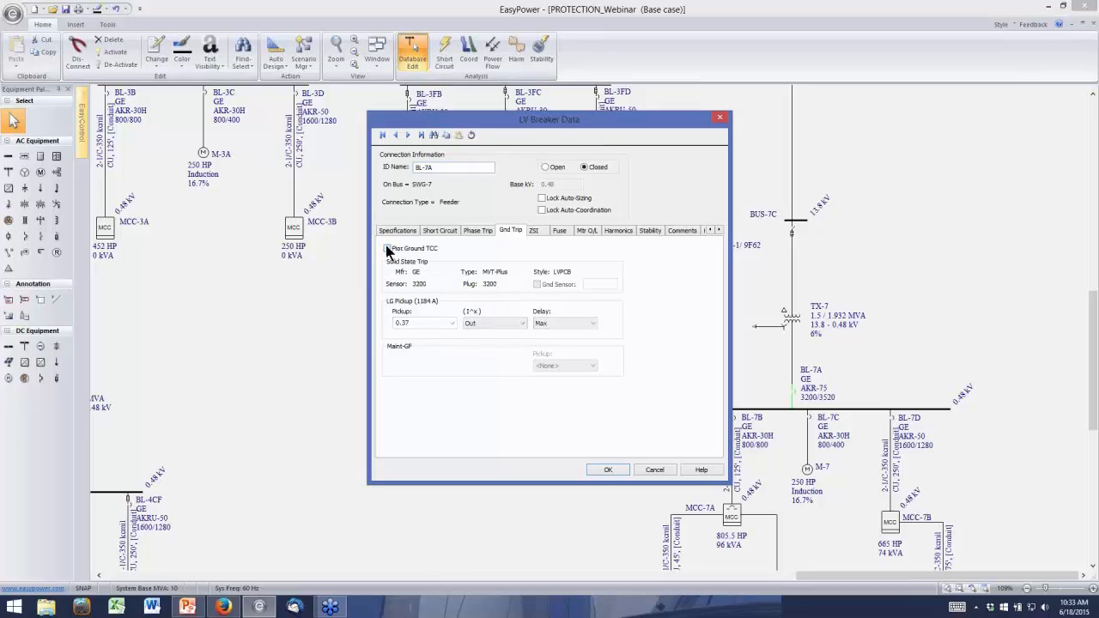
pyautogui.click(387, 248)
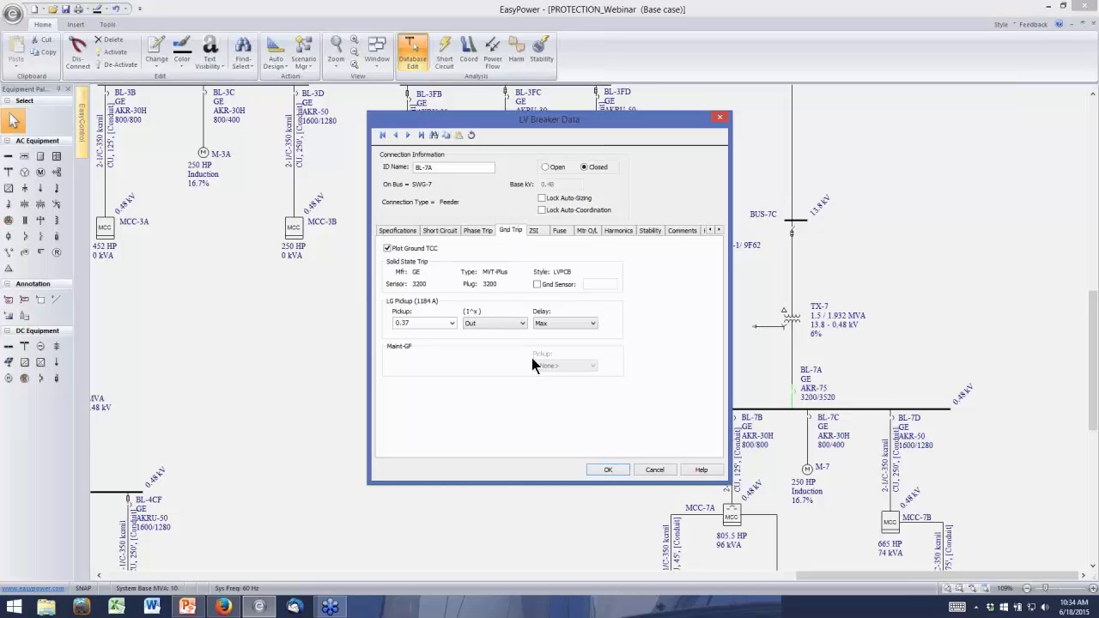
pyautogui.click(654, 470)
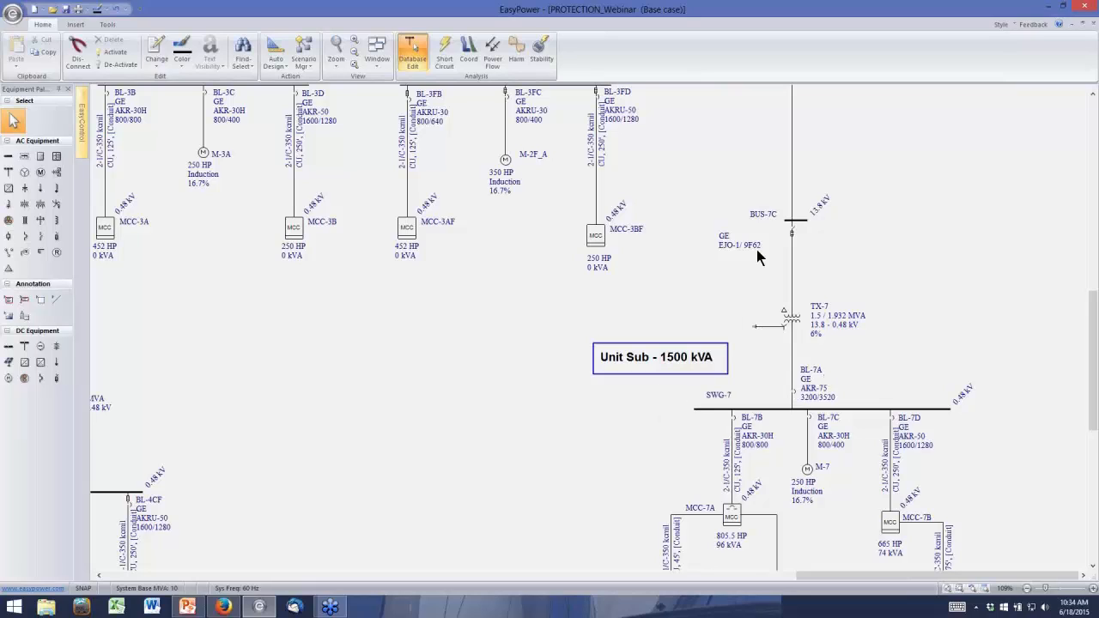
# Switch to coordination and plot BUS-7C, its EJO-1/9F62 fuse, TX-7, BL-7A, SWG-7 and BL-7D on a new TCC
pyautogui.click(471, 53)
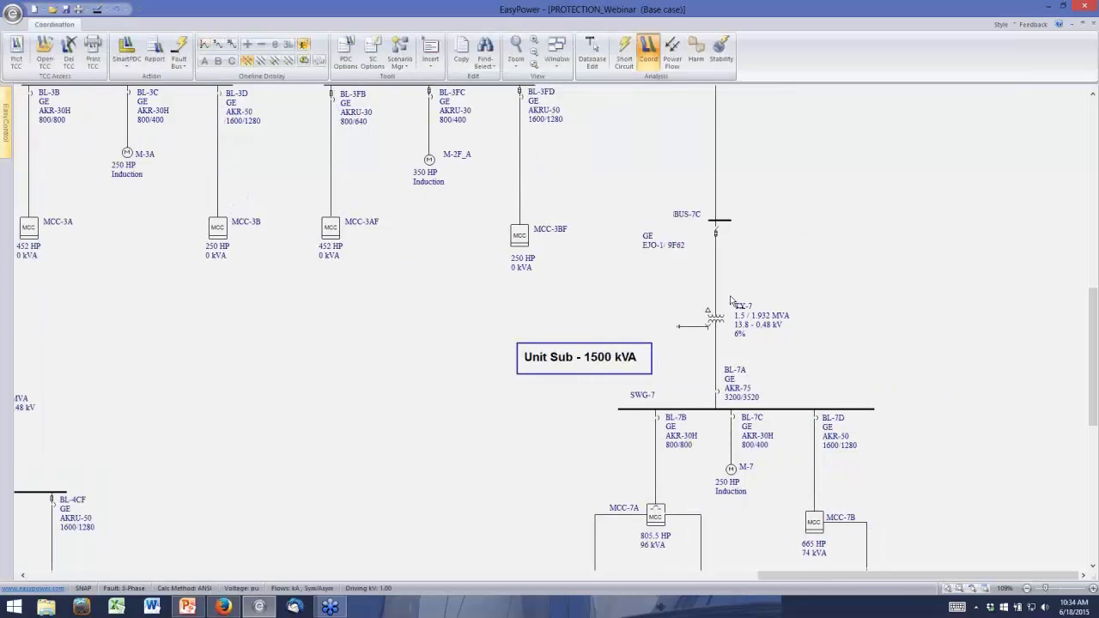
pyautogui.click(719, 237)
pyautogui.keyDown('ctrl'); pyautogui.click(715, 318); pyautogui.keyUp('ctrl')
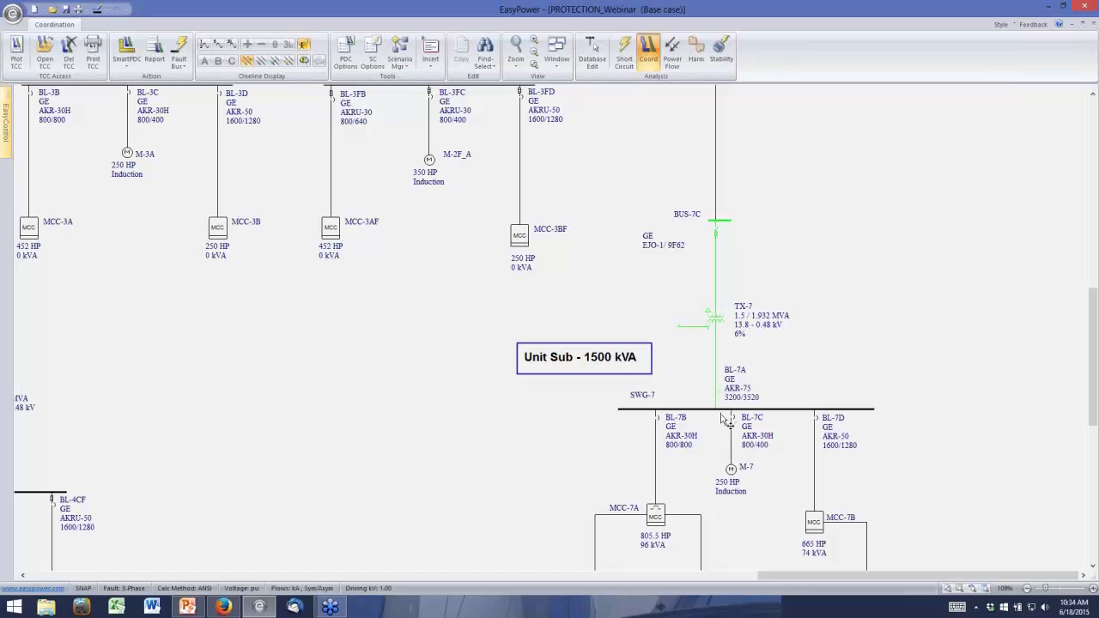
pyautogui.click(725, 409)
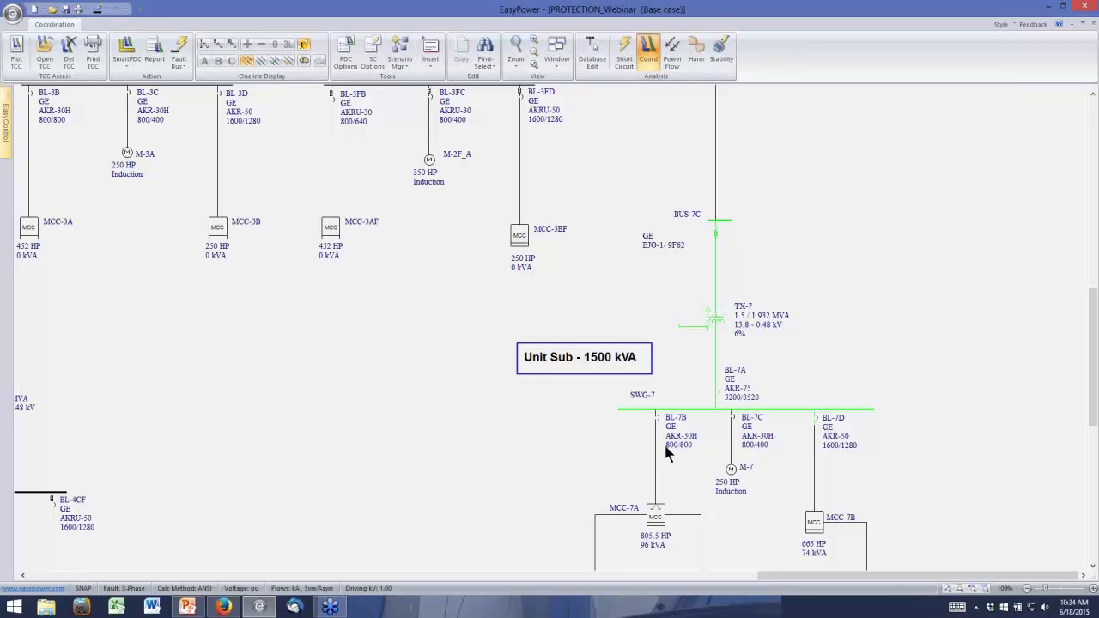
pyautogui.click(18, 53)
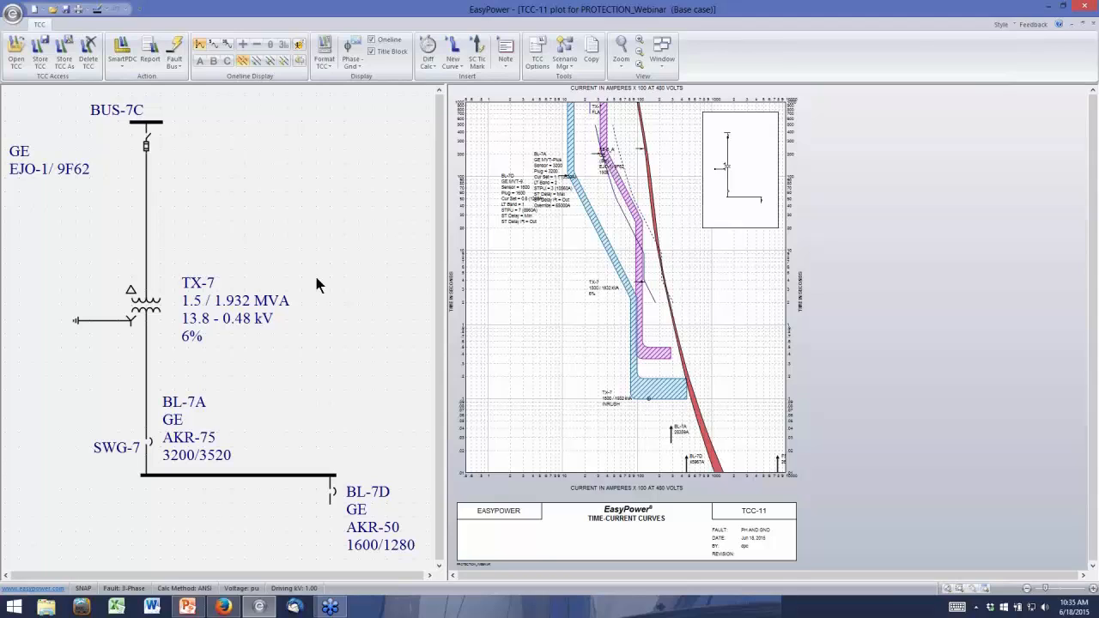
# Switch the new TCC plot to the ground coordination view
pyautogui.click(243, 62)
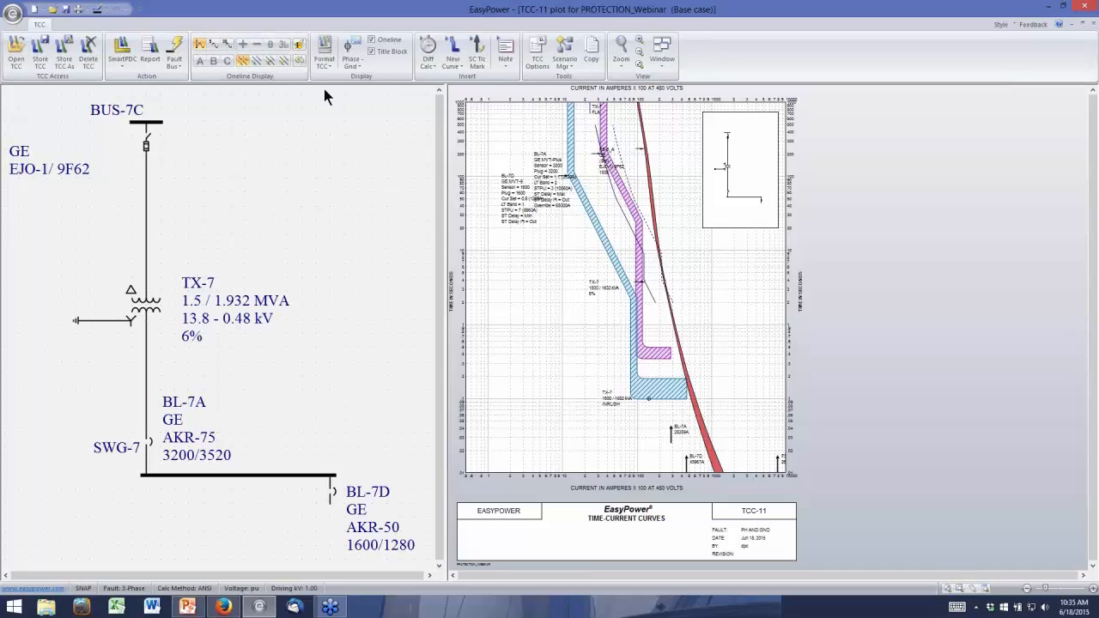
pyautogui.click(353, 62)
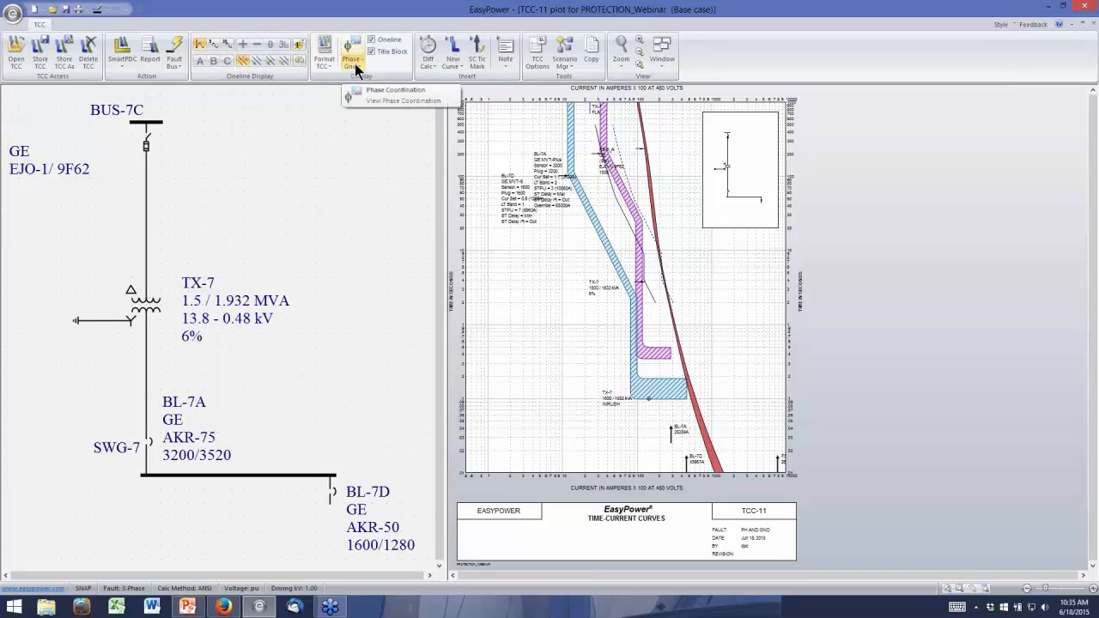
pyautogui.click(354, 65)
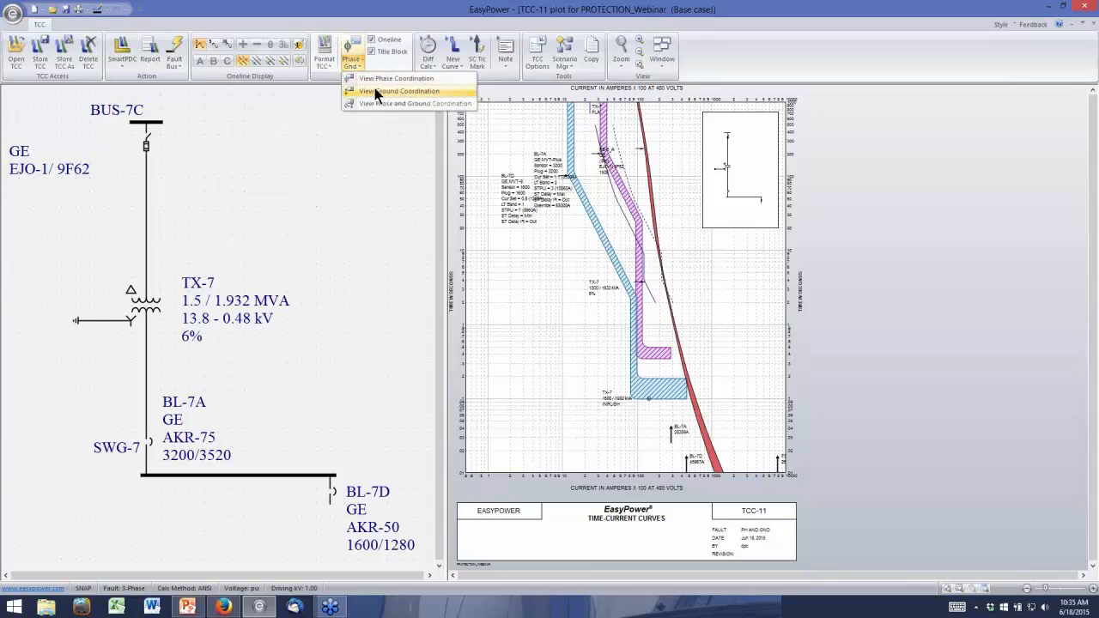
pyautogui.click(399, 91)
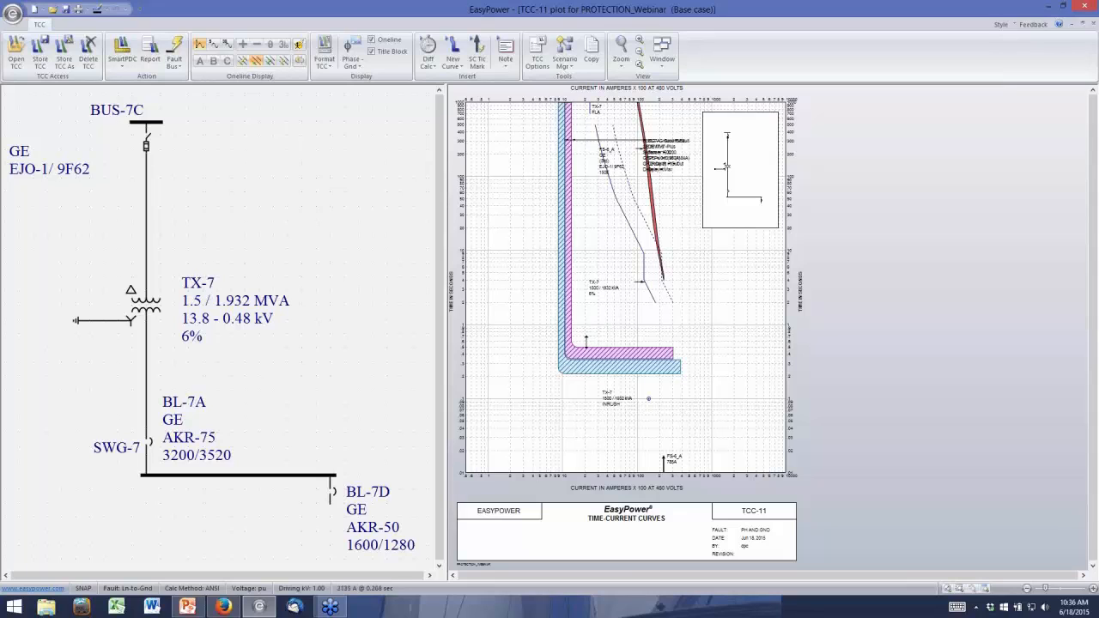
# Move the overlapping BL-7D and BL-7A ground fault labels apart into the empty area left of the curves
pyautogui.scroll(2, 599, 368)
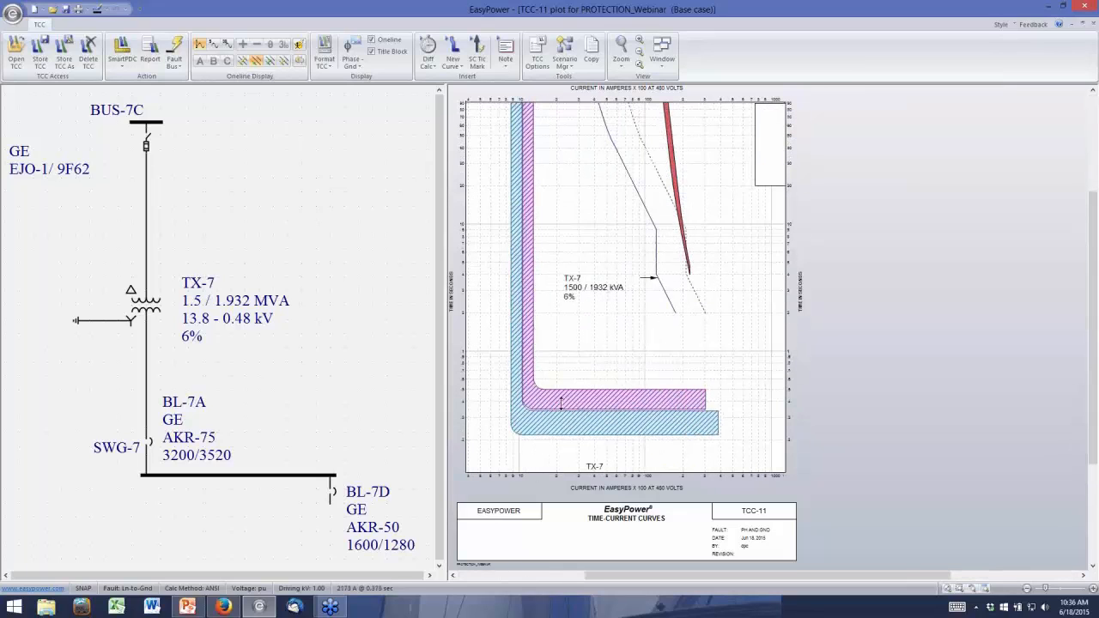
pyautogui.scroll(-2, 567, 414)
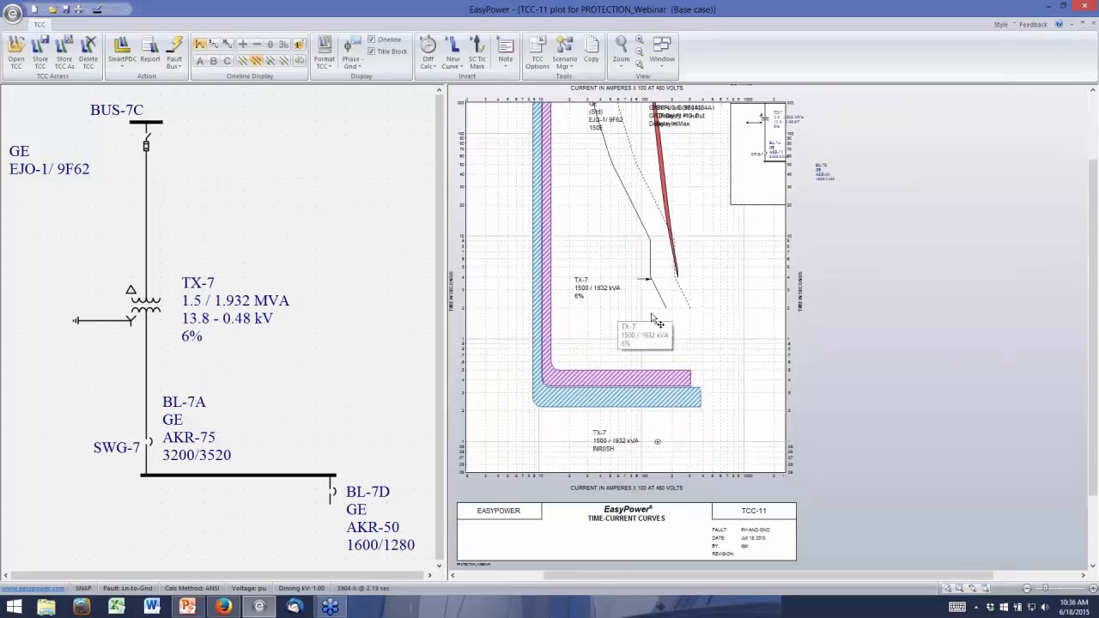
pyautogui.scroll(-1, 653, 321)
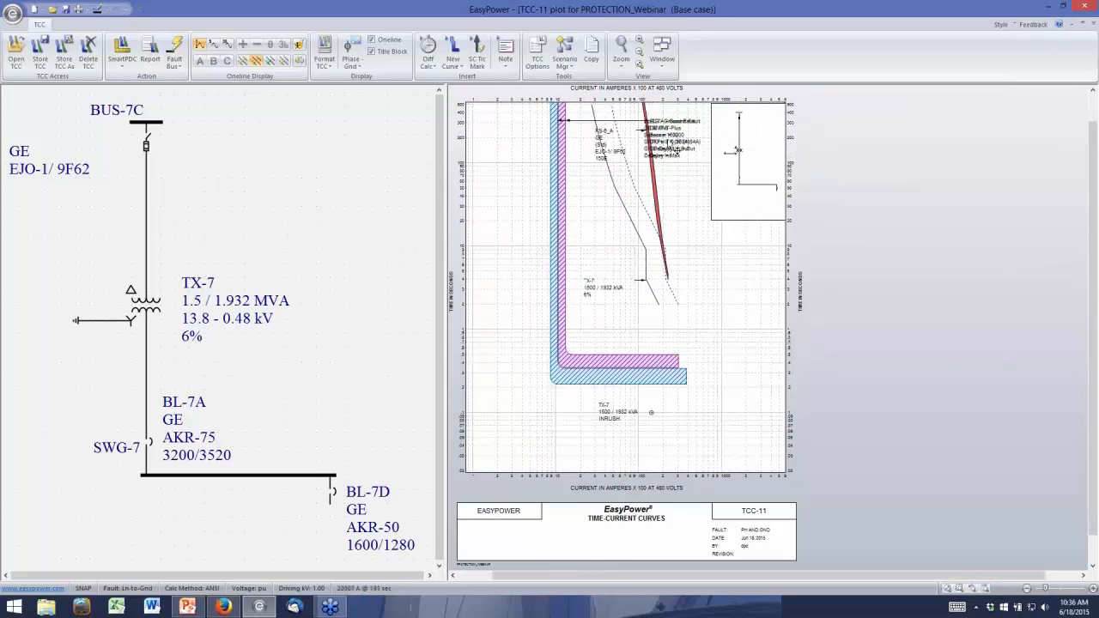
pyautogui.moveTo(676, 149); pyautogui.dragTo(509, 240)
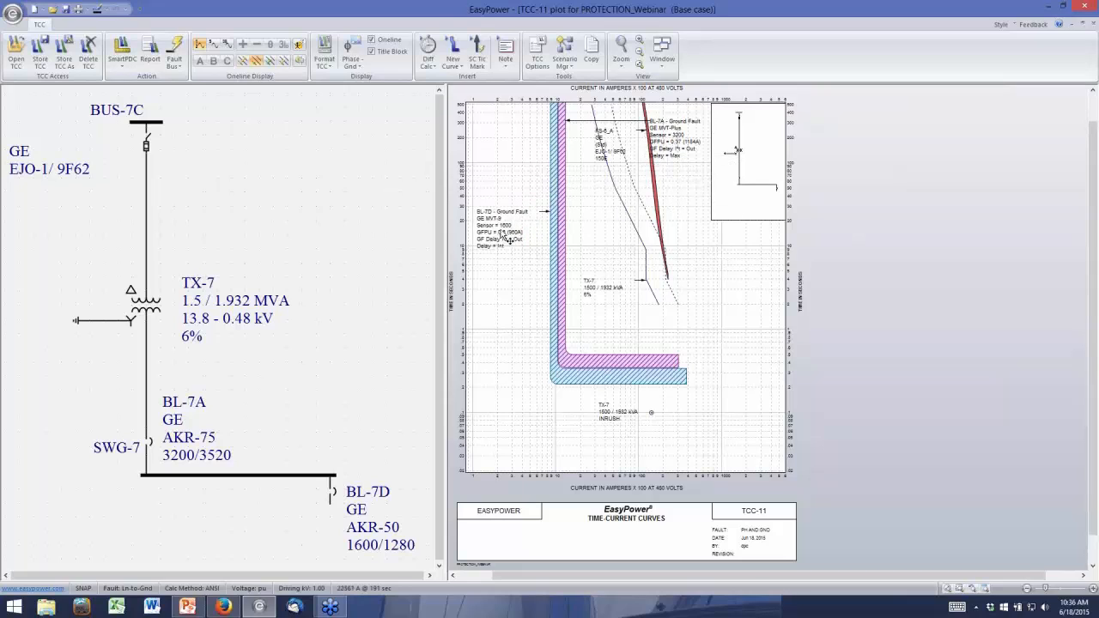
pyautogui.moveTo(674, 134); pyautogui.dragTo(502, 304)
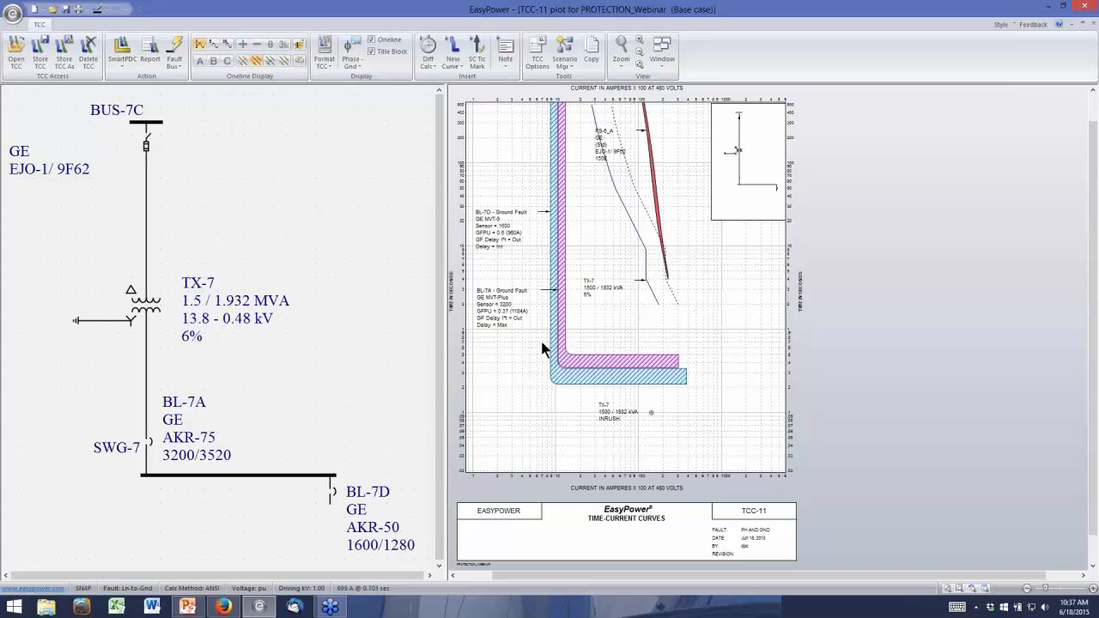
# Return the TCC plot to the phase coordination view
pyautogui.click(346, 67)
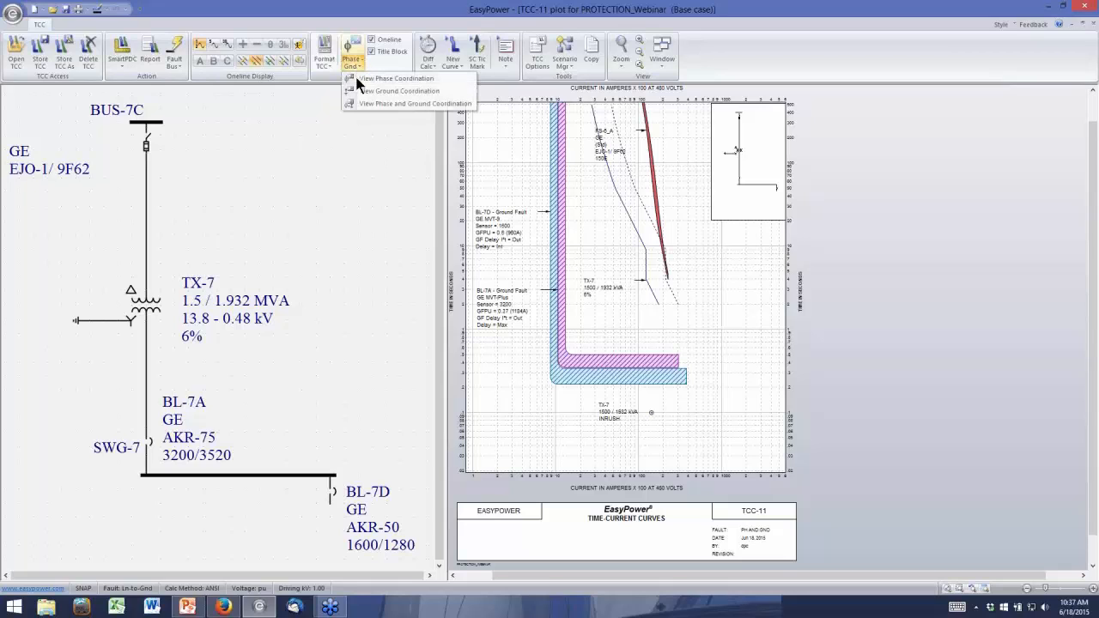
pyautogui.click(356, 78)
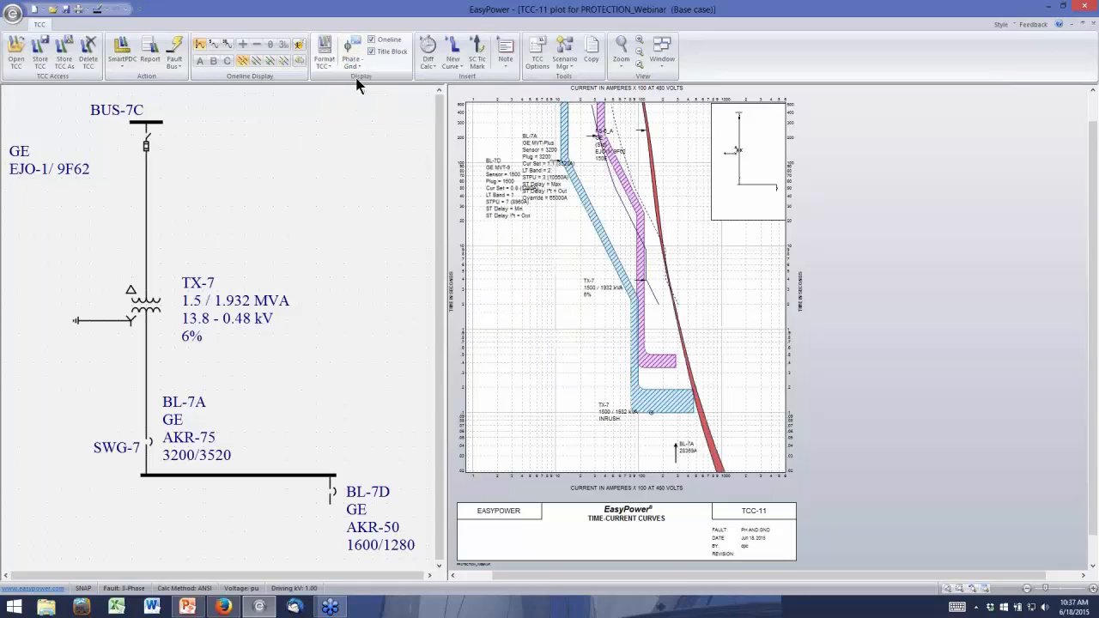
# Show the ground coordination view of the TX-7 TCC plot and close the plot without storing it
pyautogui.click(354, 64)
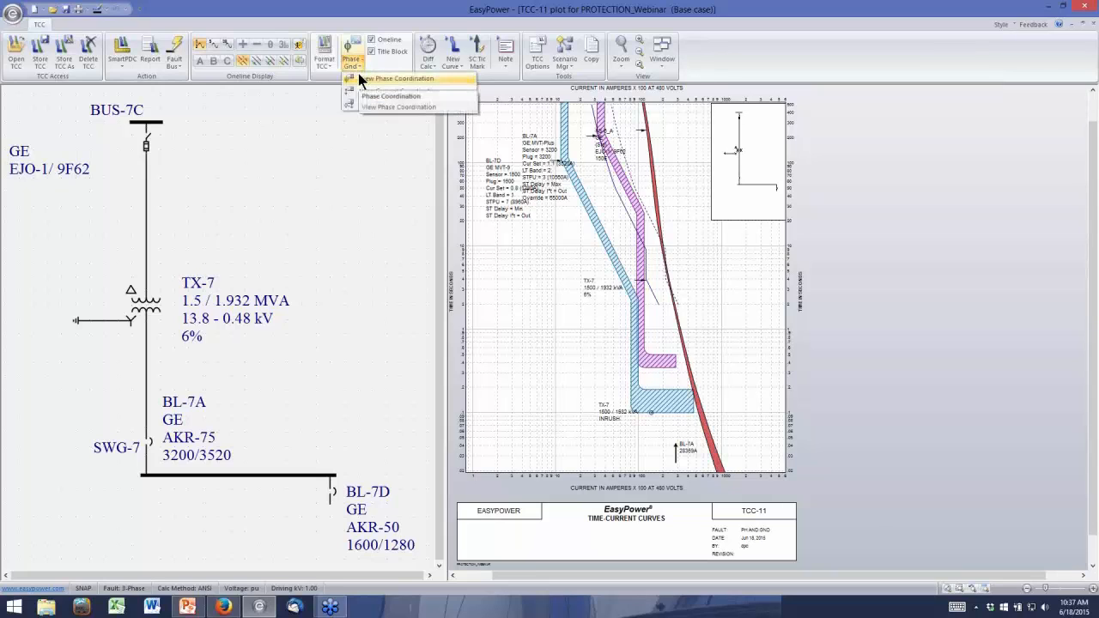
pyautogui.click(360, 95)
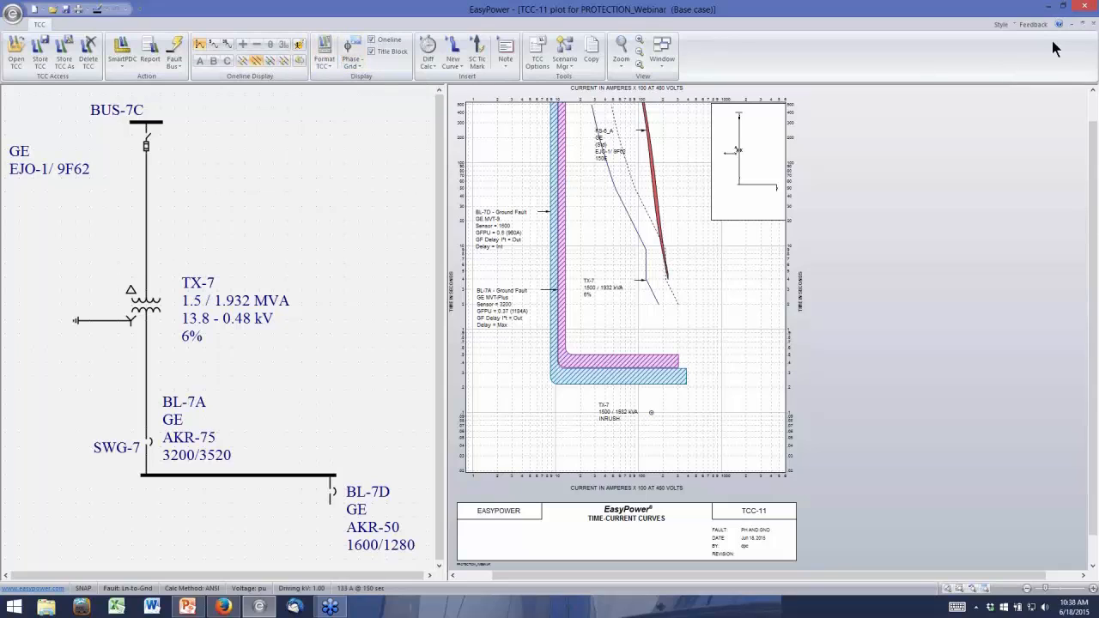
pyautogui.click(1092, 28)
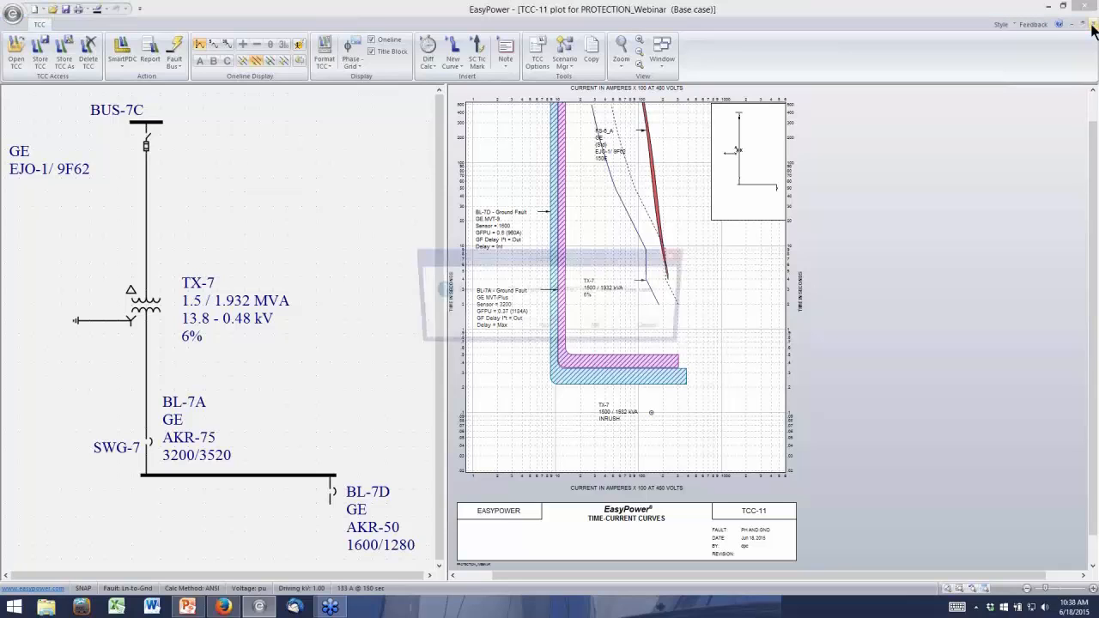
pyautogui.click(600, 328)
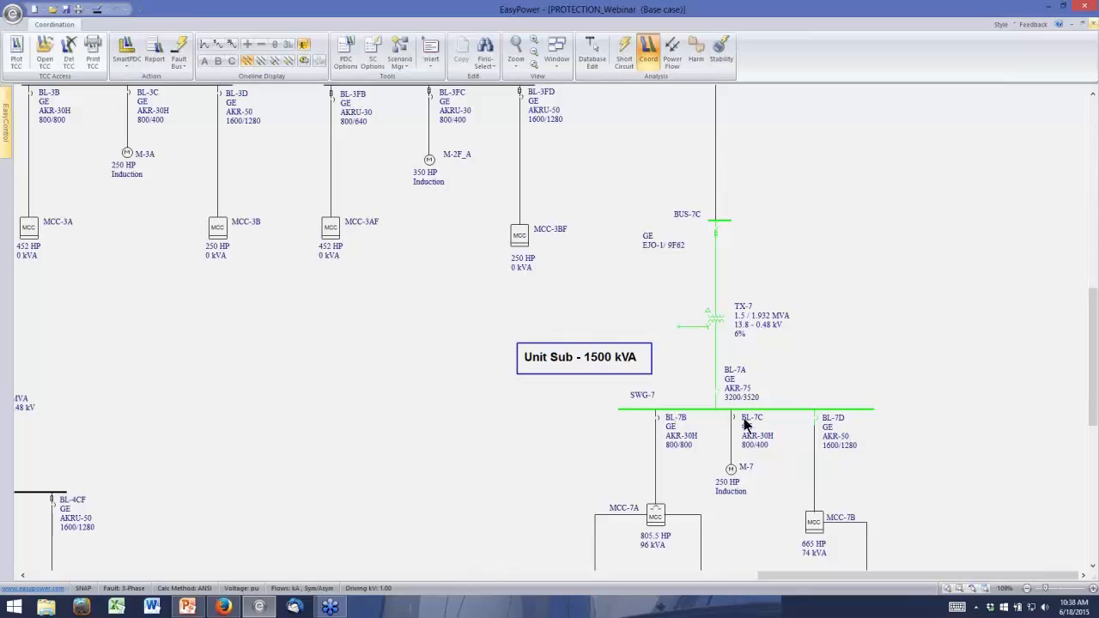
# Plot BL-7A, SWG-7, BL-7D and MCC-7B with its feeder cable on a new TCC and show its ground coordination view
pyautogui.click(536, 421)
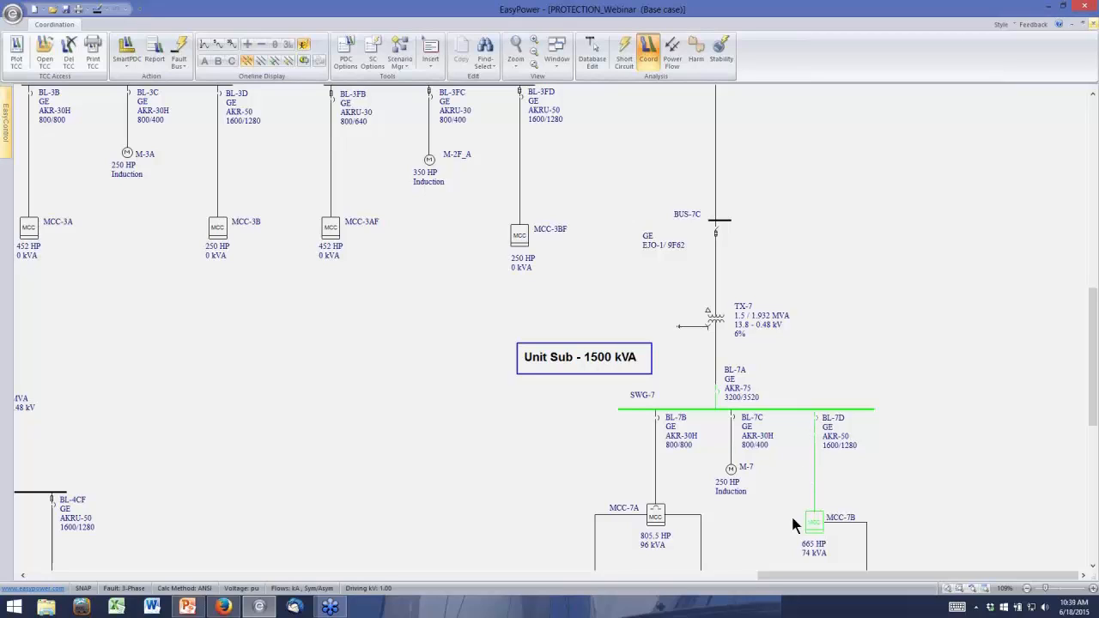
pyautogui.click(20, 53)
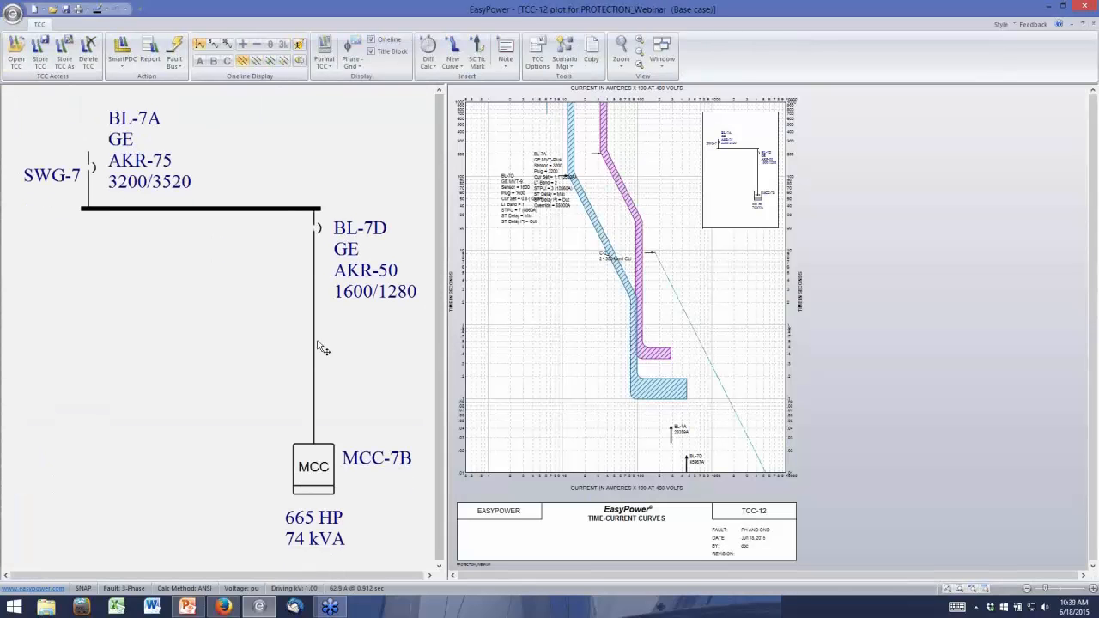
pyautogui.click(315, 69)
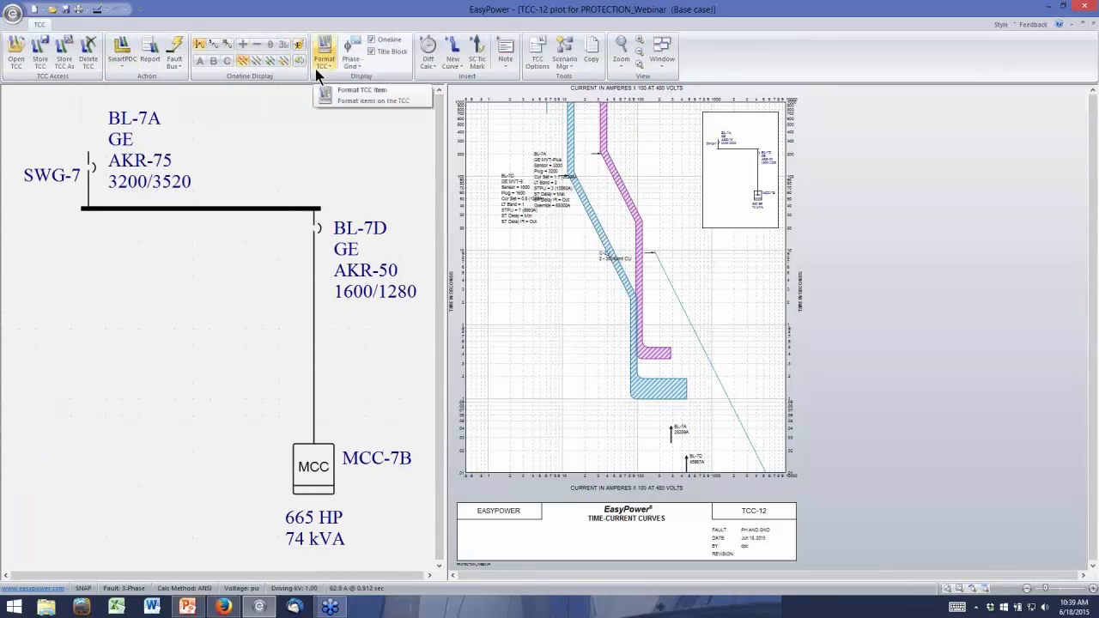
pyautogui.click(350, 63)
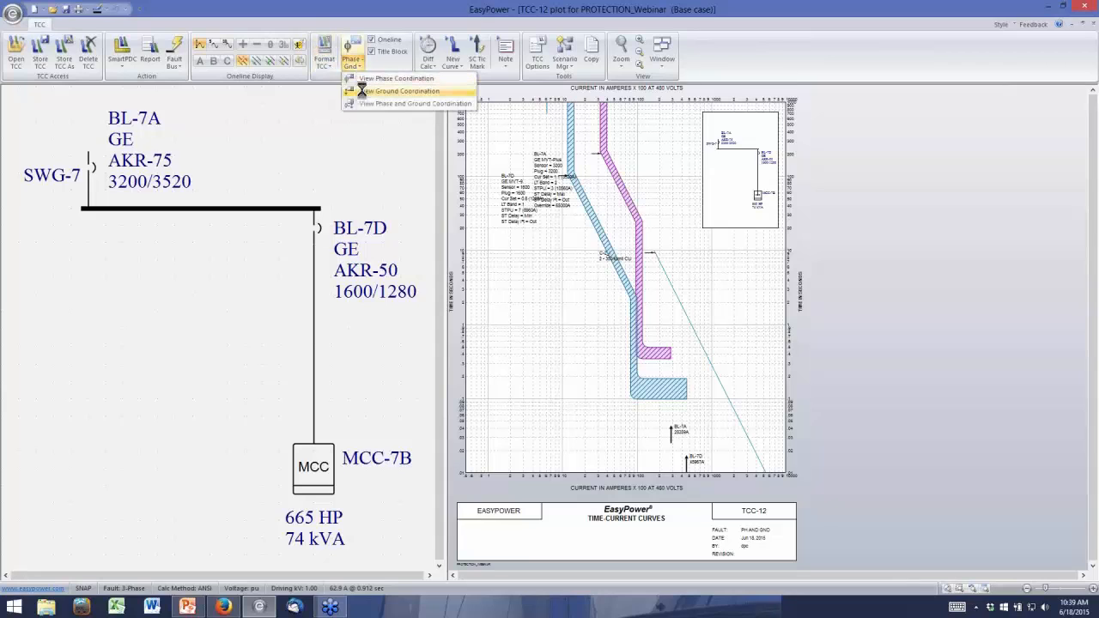
pyautogui.click(361, 90)
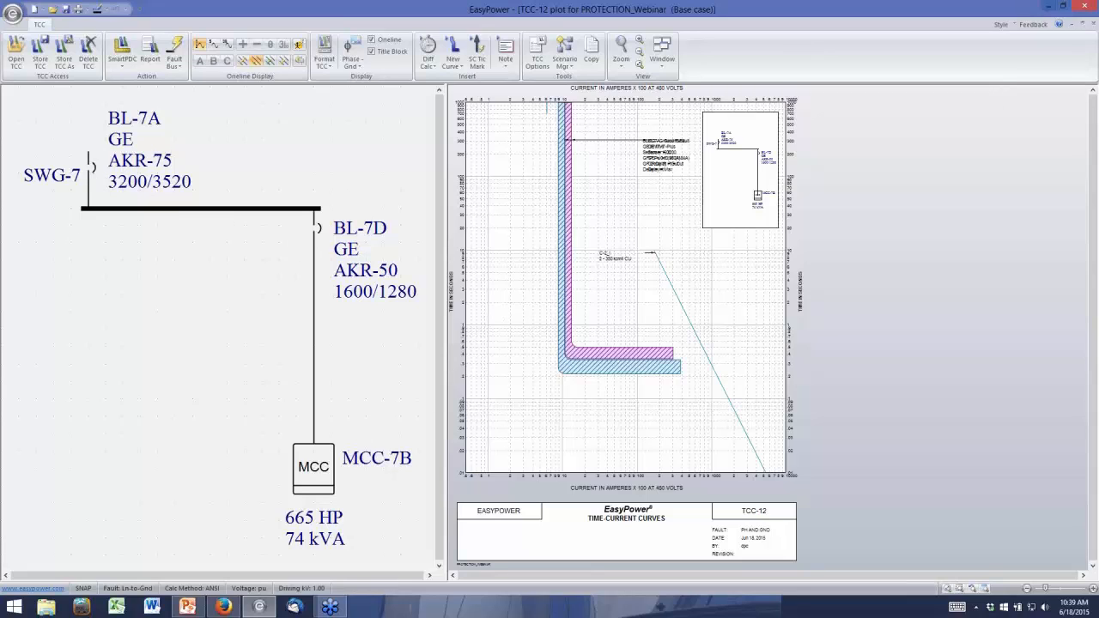
# Close the TCC plot without storing it, add BL-7B and MCC-7A with their feeder to the selection, and plot a new TCC
pyautogui.click(1091, 24)
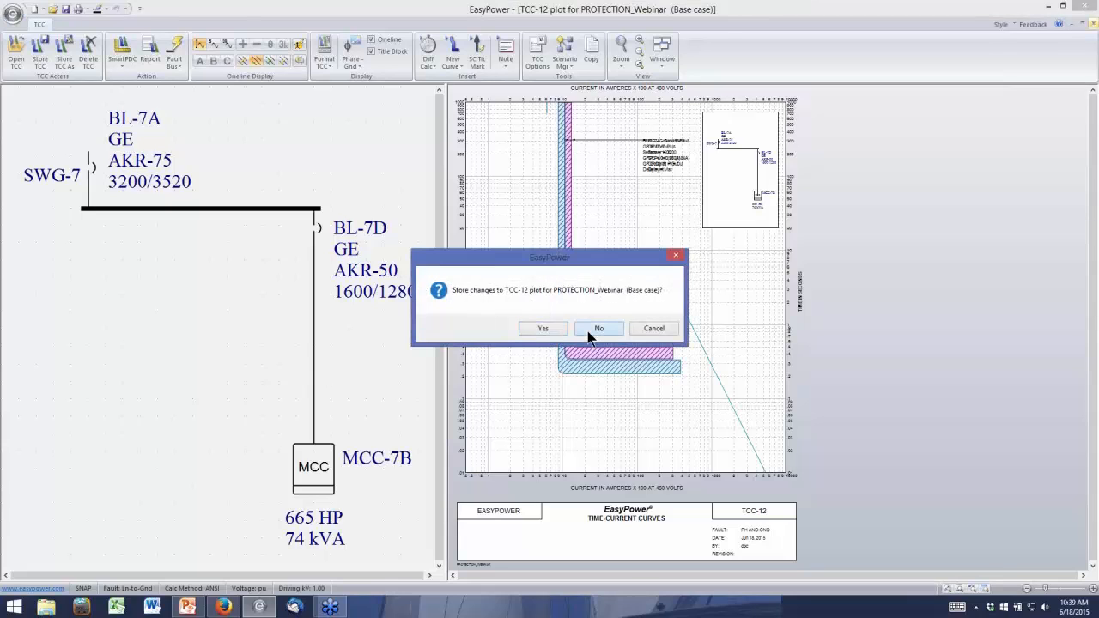
pyautogui.click(590, 334)
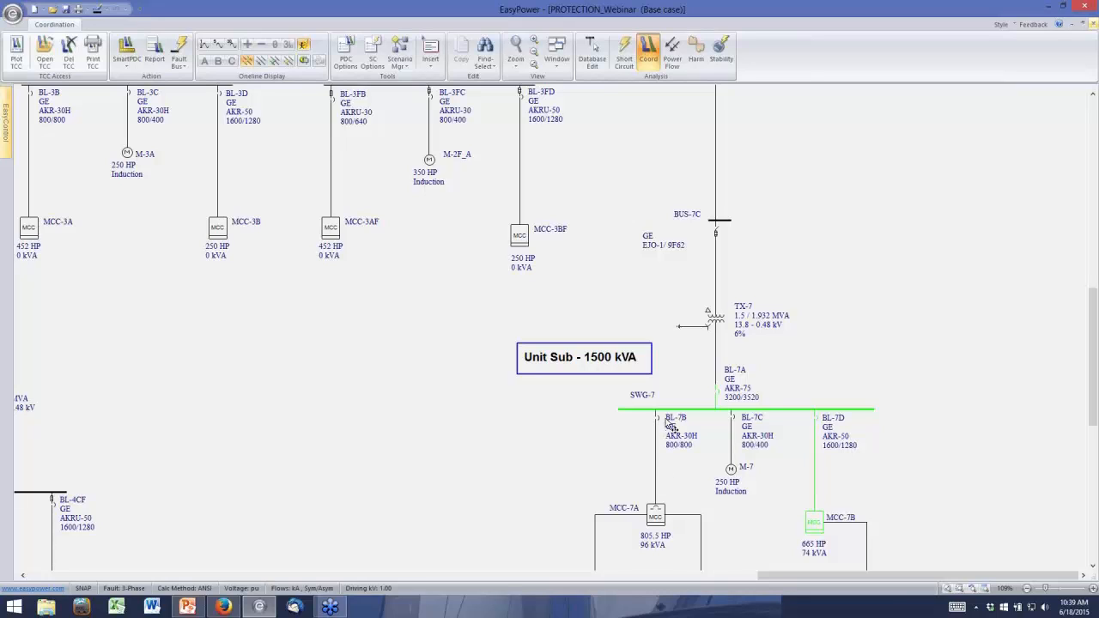
pyautogui.click(657, 518)
pyautogui.click(17, 53)
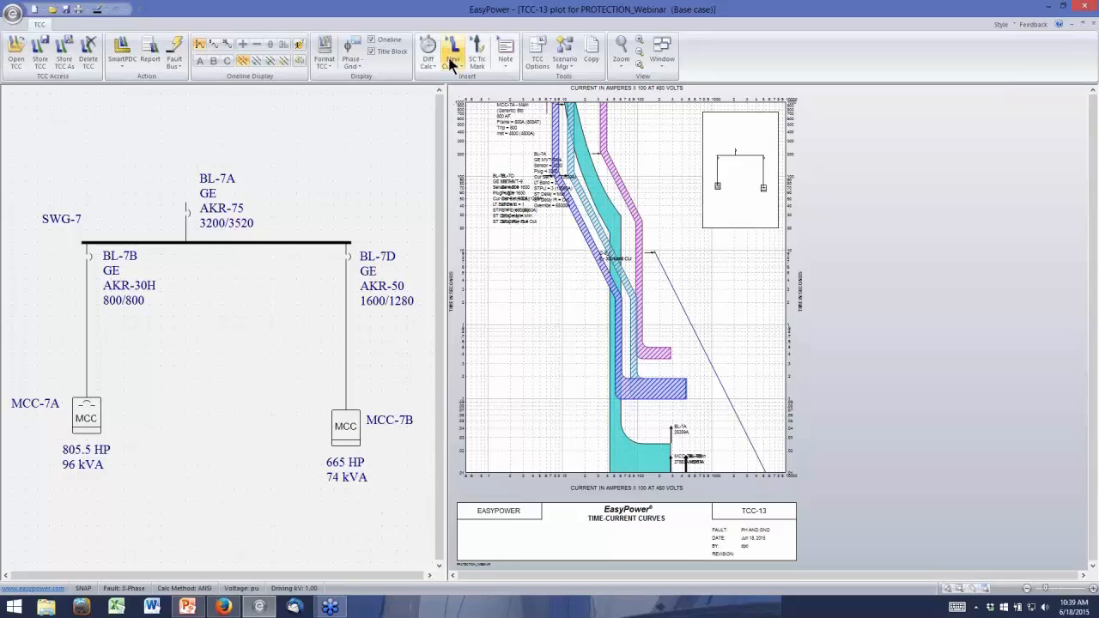
# View the ground coordination curves, and display phase and ground coordination together for a line-to-ground fault
pyautogui.click(351, 62)
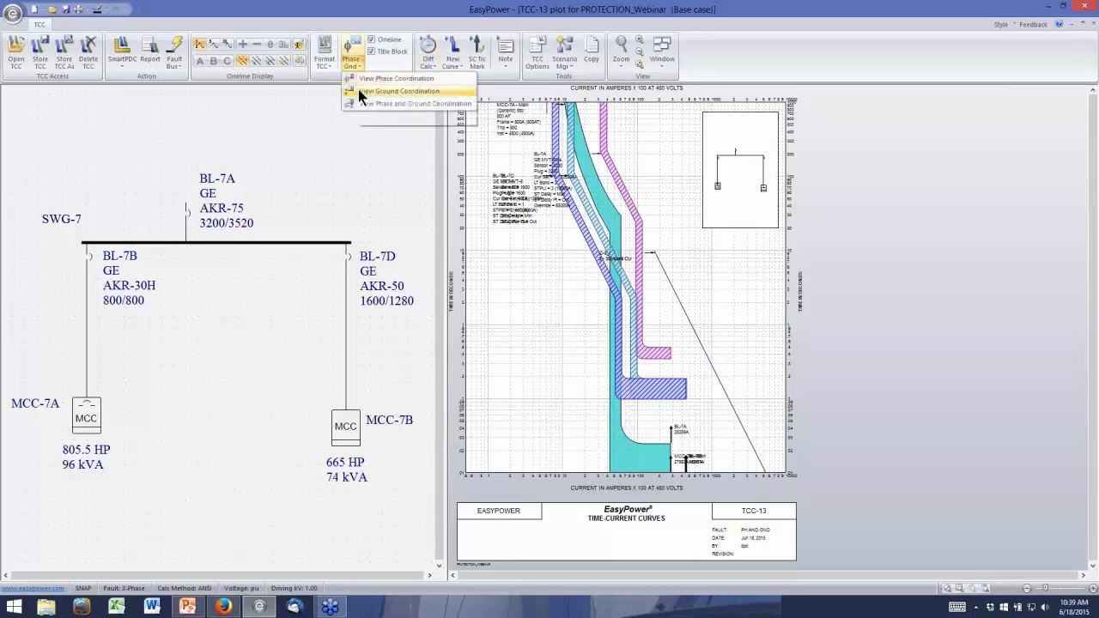
pyautogui.click(360, 91)
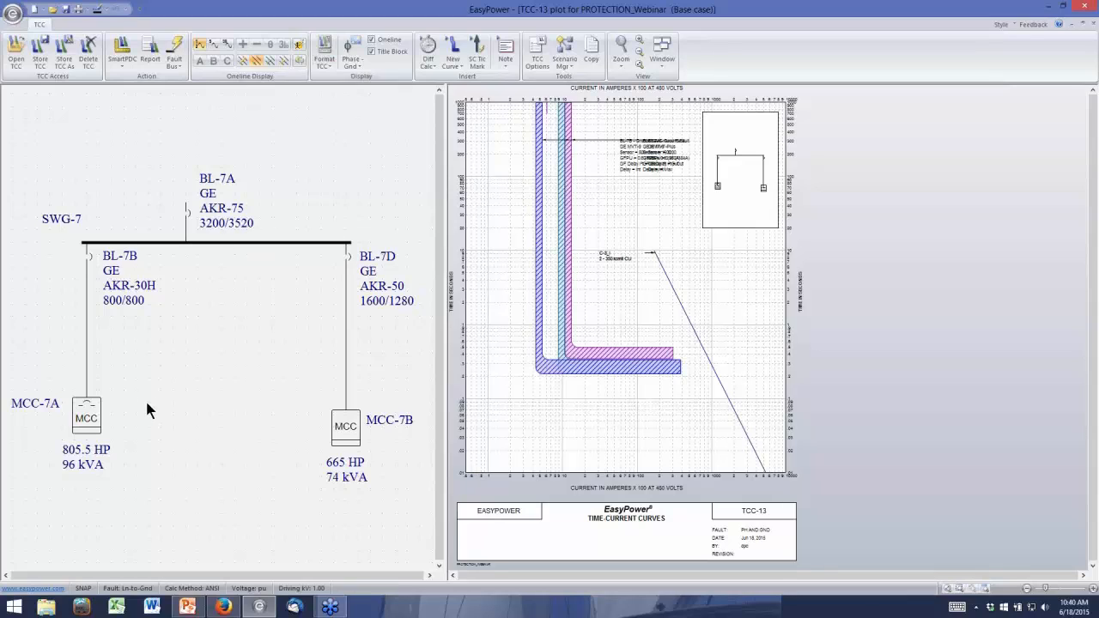
pyautogui.click(350, 67)
pyautogui.click(364, 104)
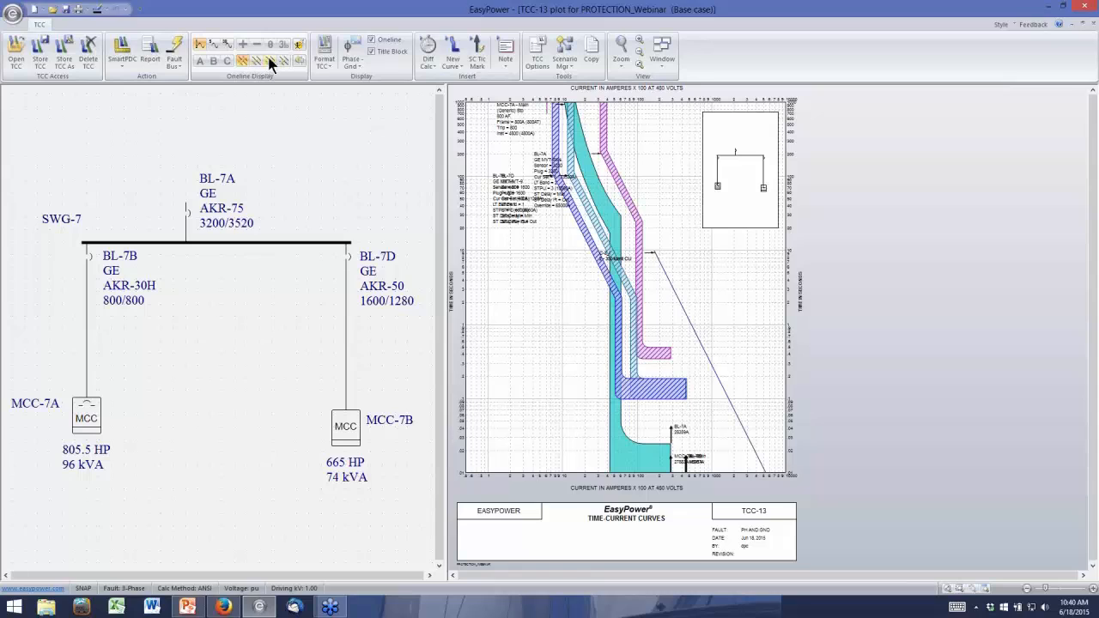
pyautogui.click(258, 62)
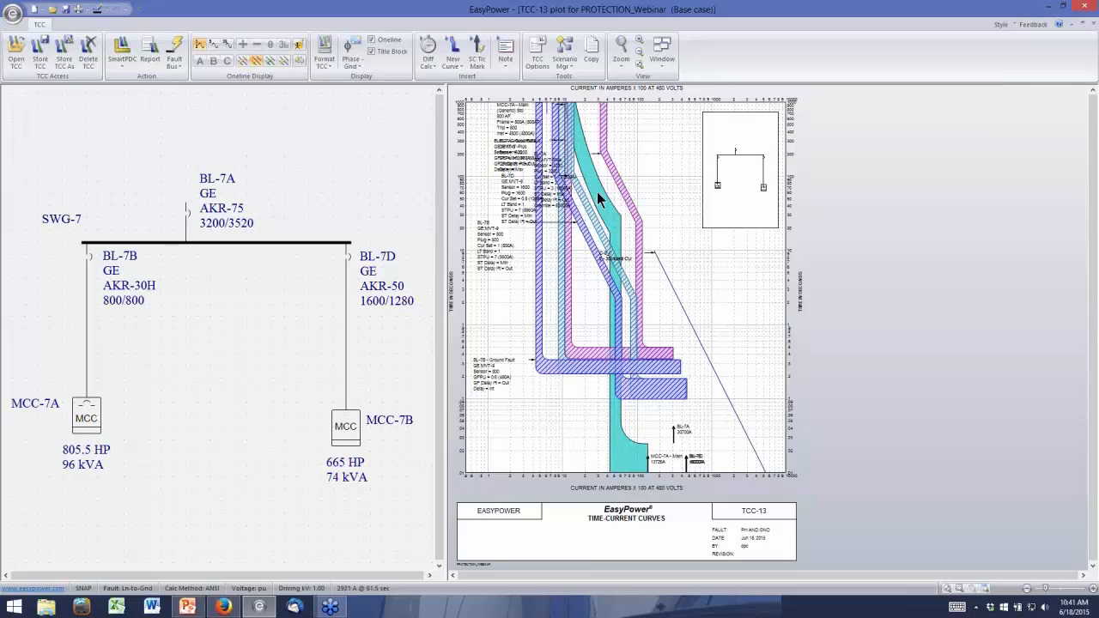
# Set the TCC plot's fault type back to three-phase and close the plot without storing it
pyautogui.moveTo(598, 192)
pyautogui.click(349, 65)
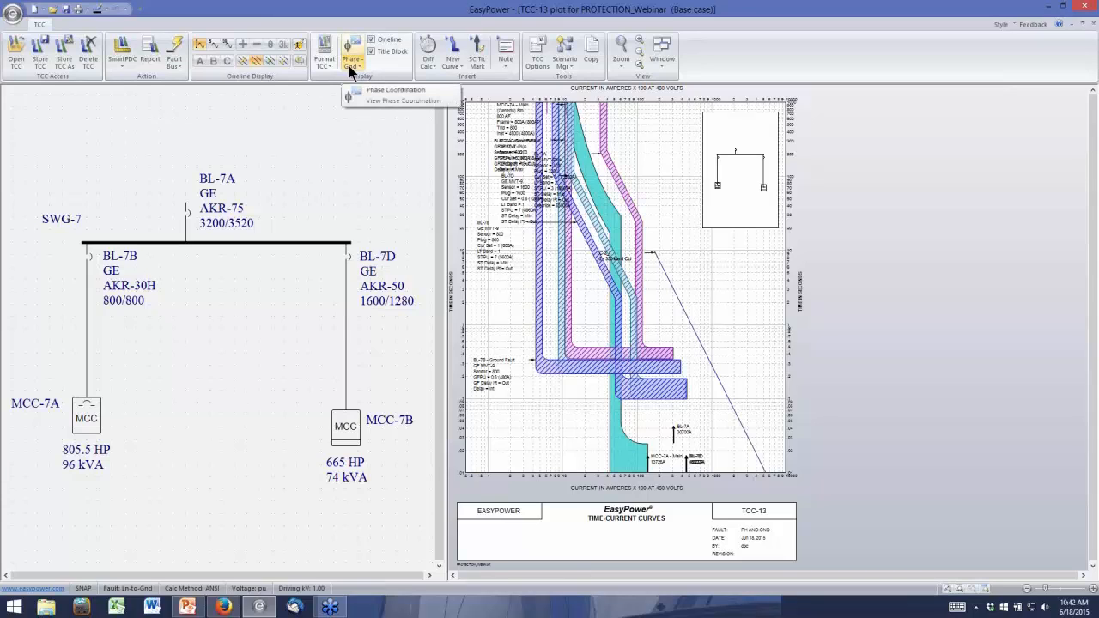
pyautogui.click(350, 66)
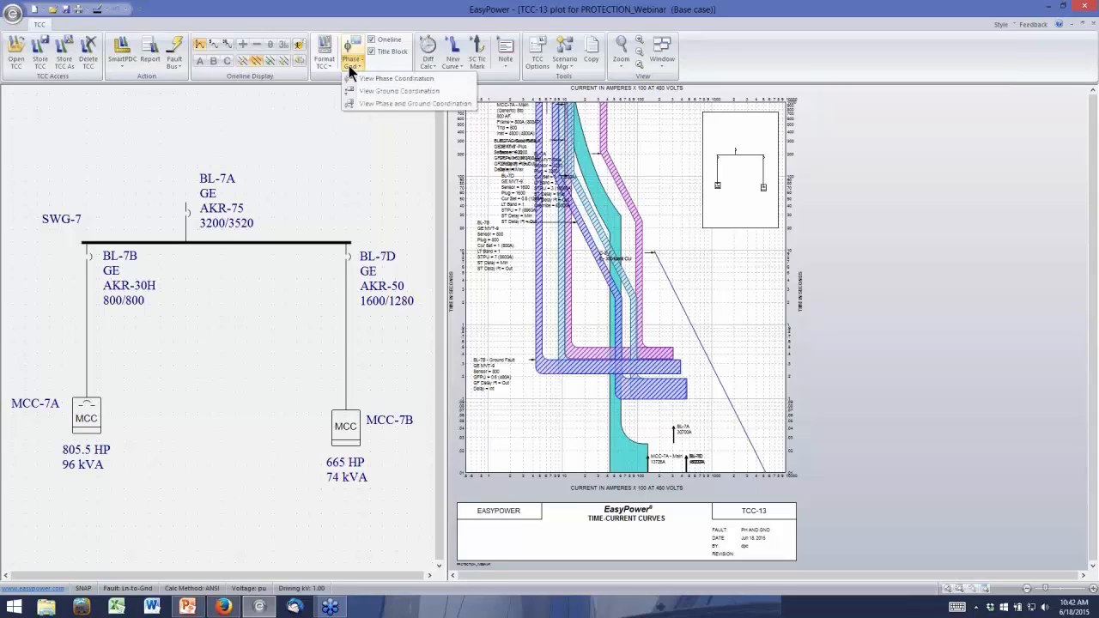
pyautogui.click(349, 69)
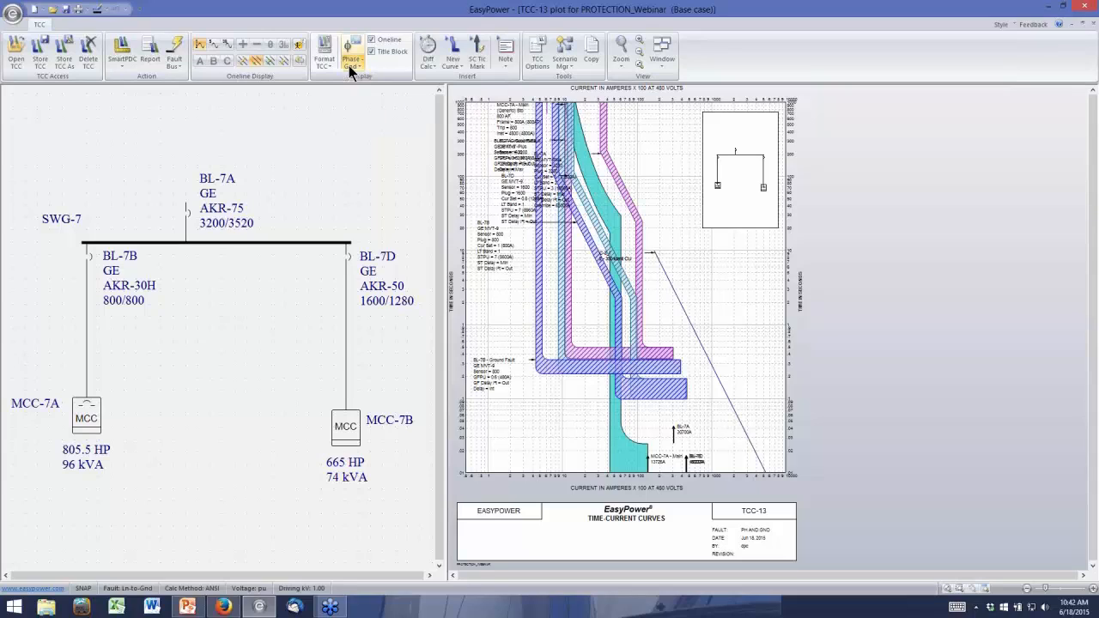
pyautogui.click(241, 59)
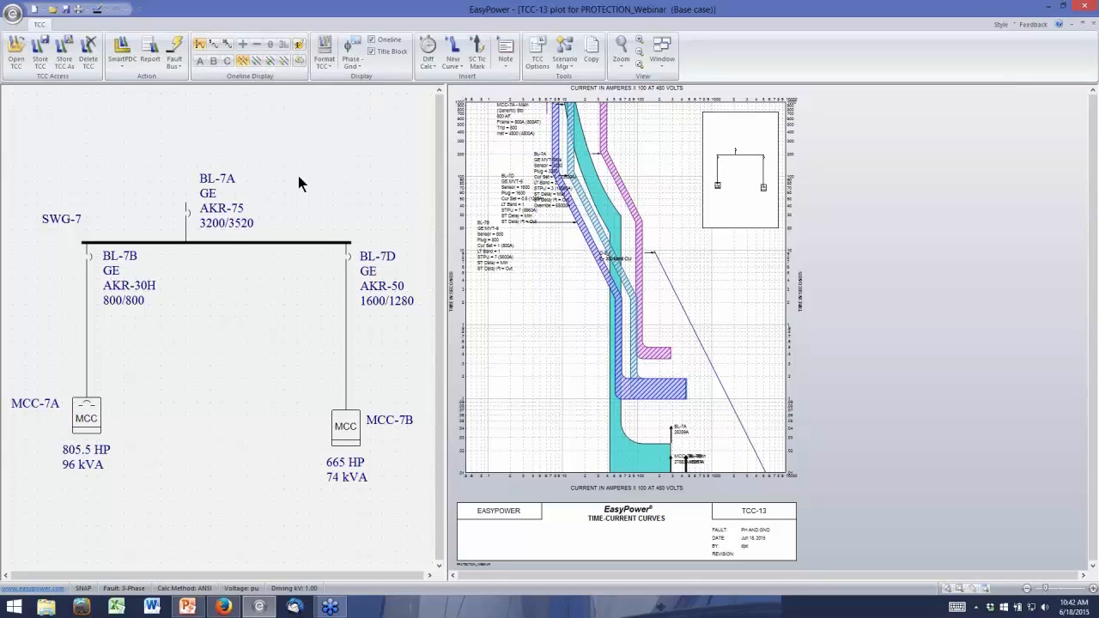
pyautogui.click(1093, 27)
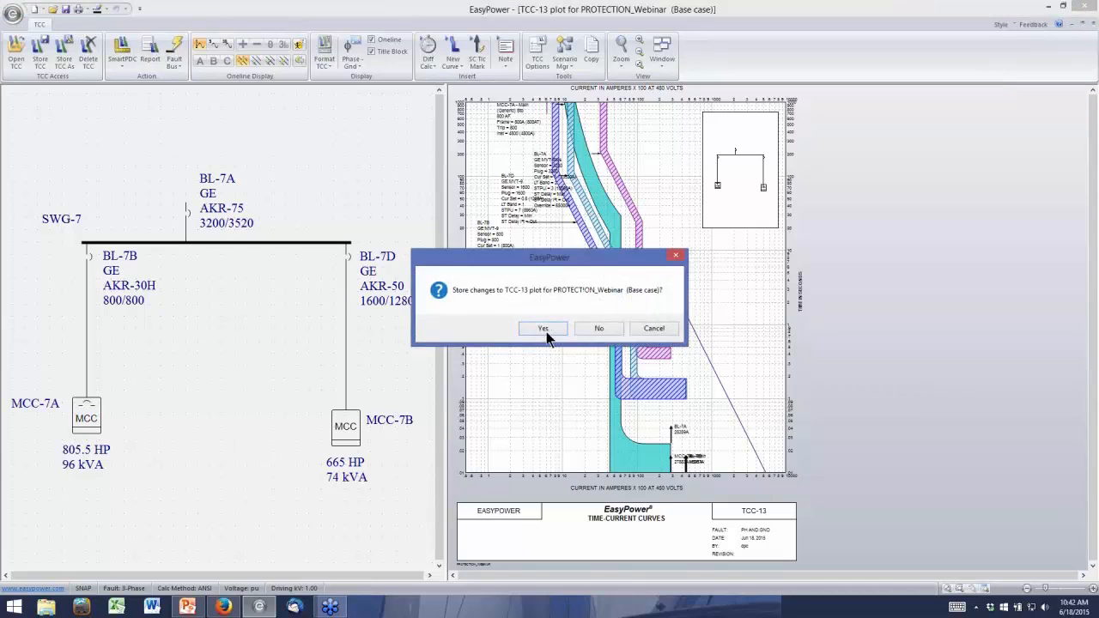
pyautogui.click(593, 326)
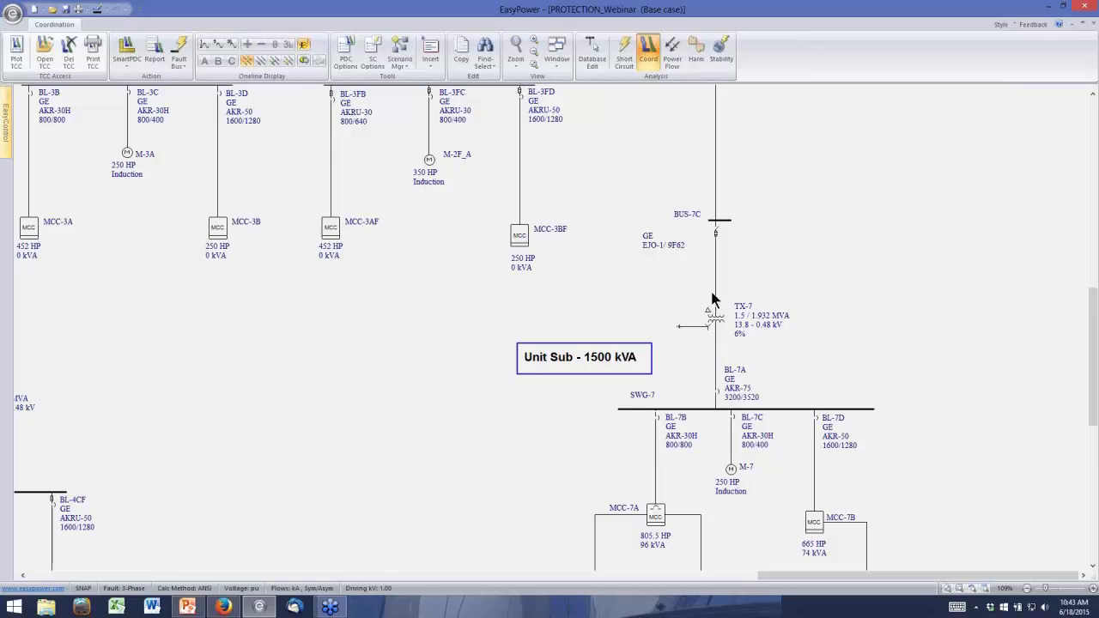
pyautogui.click(719, 222)
pyautogui.keyDown('ctrl'); pyautogui.click(716, 233); pyautogui.keyUp('ctrl')
pyautogui.keyDown('ctrl'); pyautogui.click(715, 317); pyautogui.keyUp('ctrl')
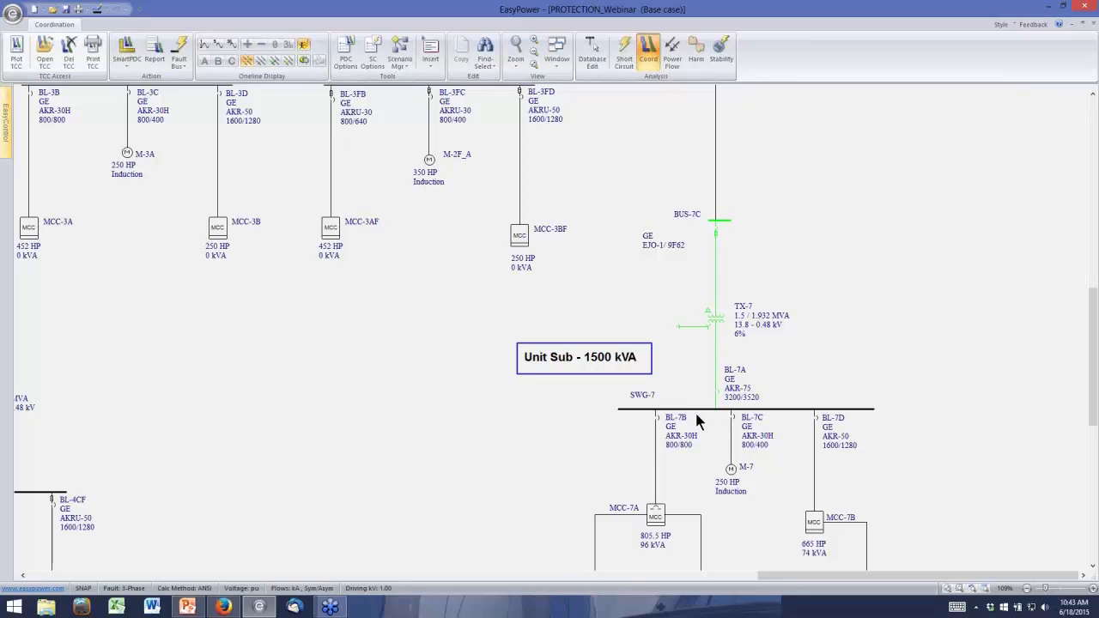
pyautogui.keyDown('ctrl'); pyautogui.click(733, 410); pyautogui.keyUp('ctrl')
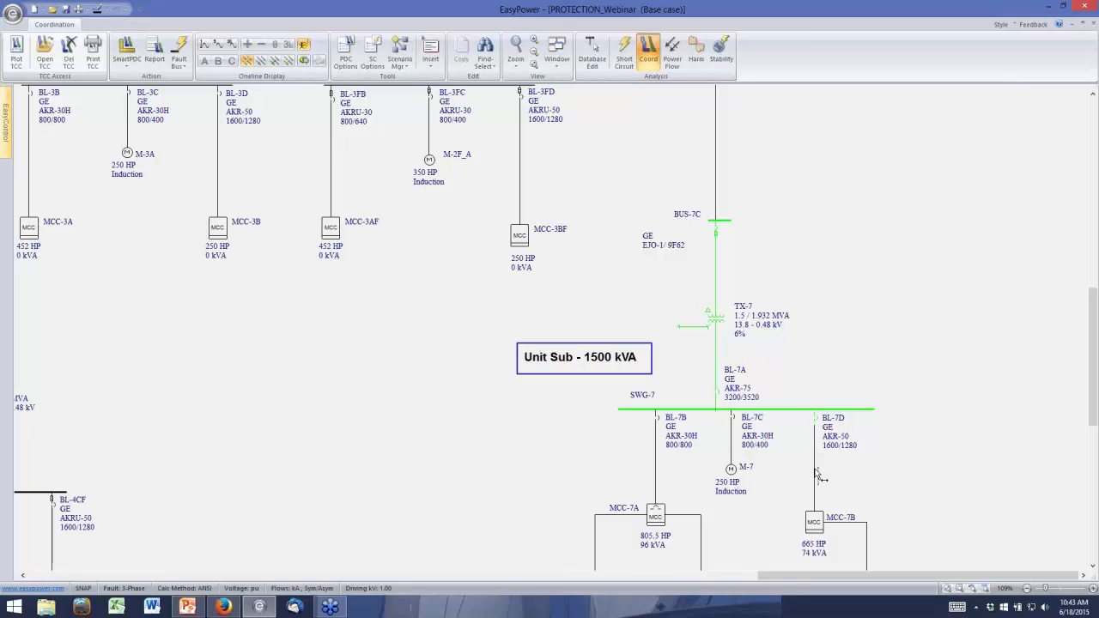
pyautogui.keyDown('ctrl'); pyautogui.click(814, 482); pyautogui.keyUp('ctrl')
pyautogui.keyDown('ctrl'); pyautogui.click(814, 520); pyautogui.keyUp('ctrl')
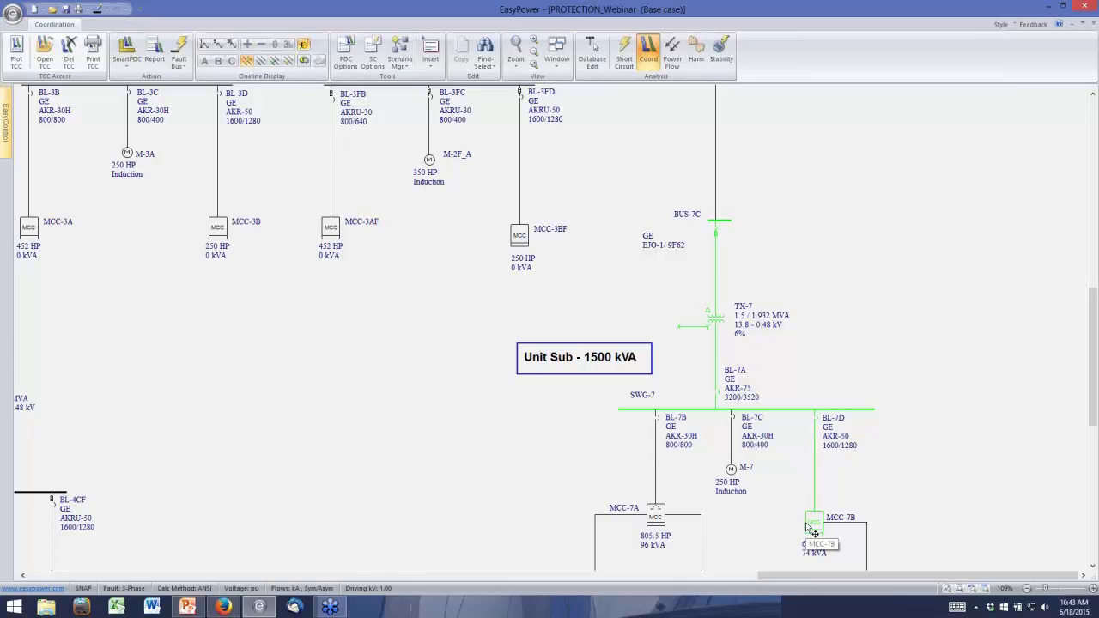
pyautogui.click(743, 543)
# Fault the MCC-7B bus on the main one-line
pyautogui.rightClick(807, 525)
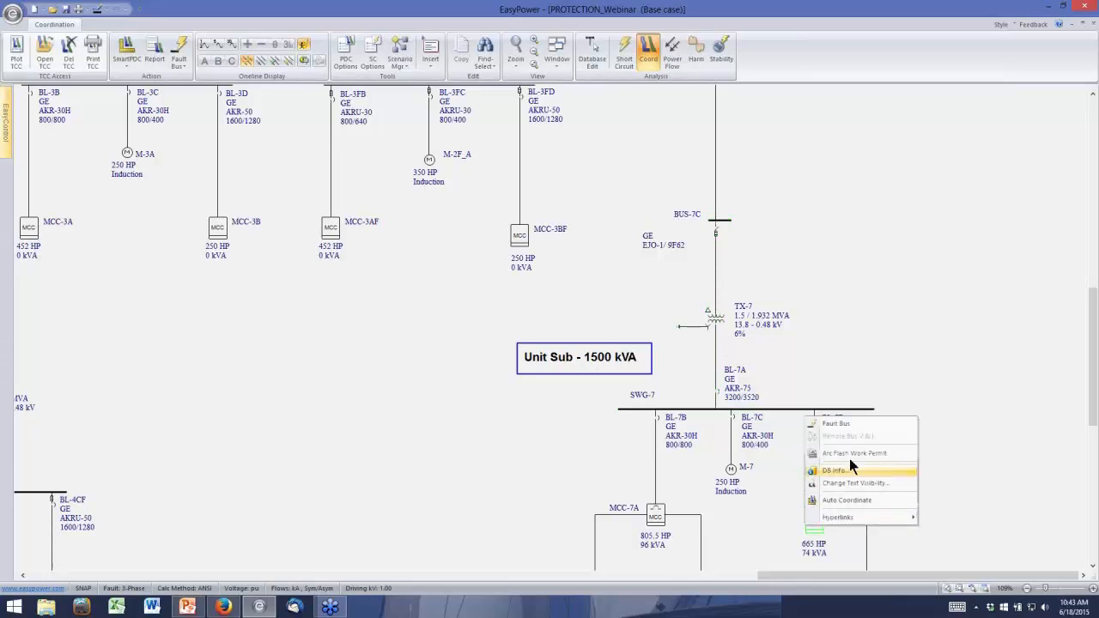
pyautogui.click(849, 422)
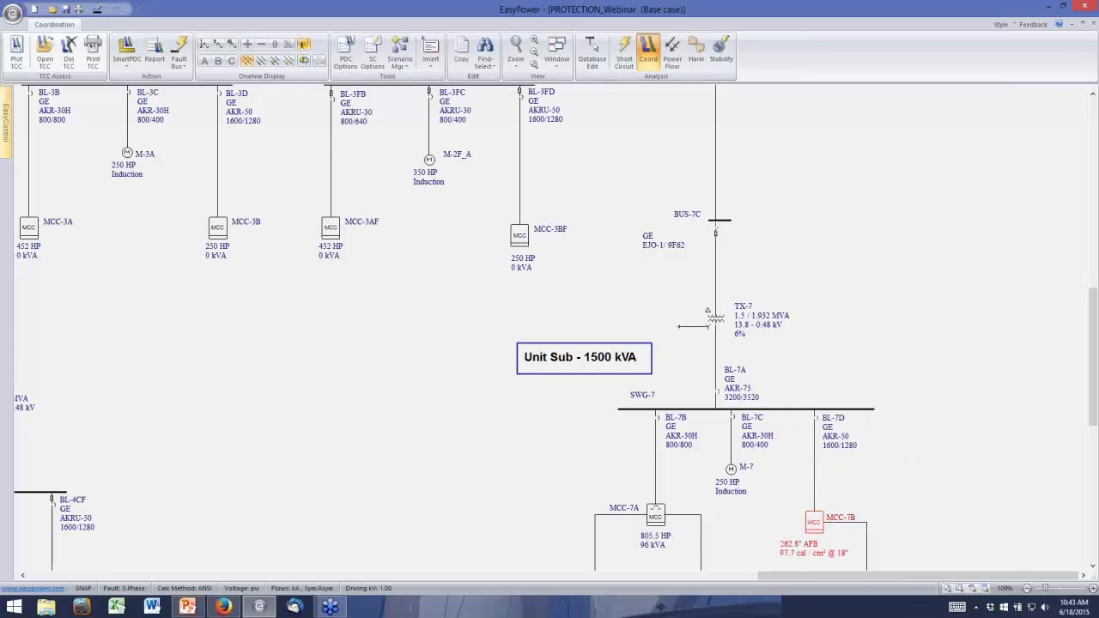
# Plot SWG-7, BL-7D, the feeder cable and MCC-7B on a new TCC
pyautogui.click(1092, 566)
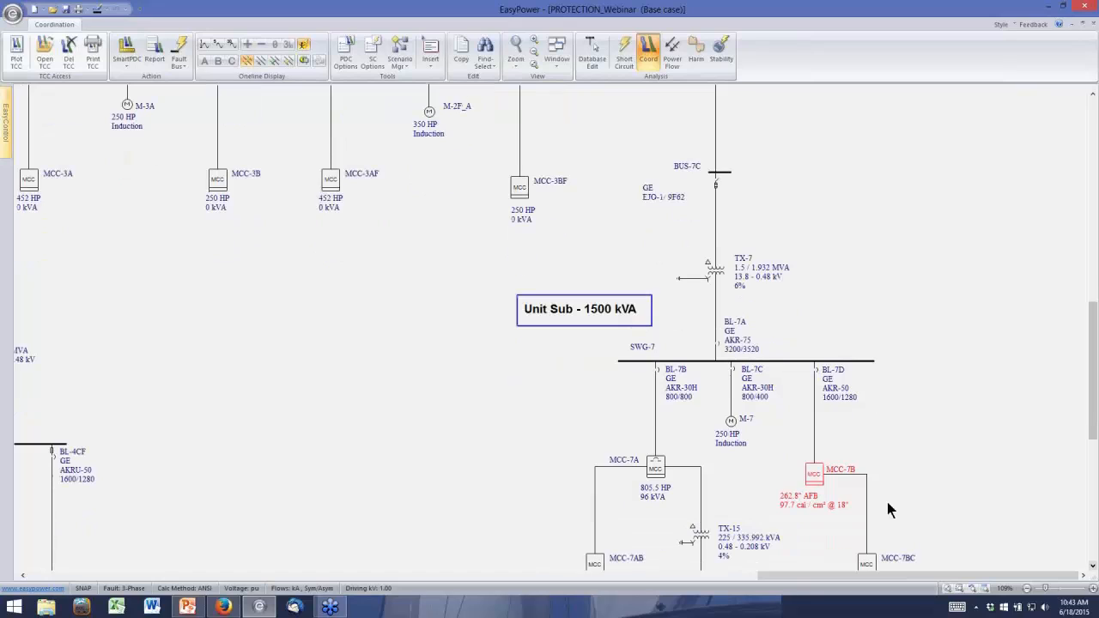
pyautogui.click(646, 371)
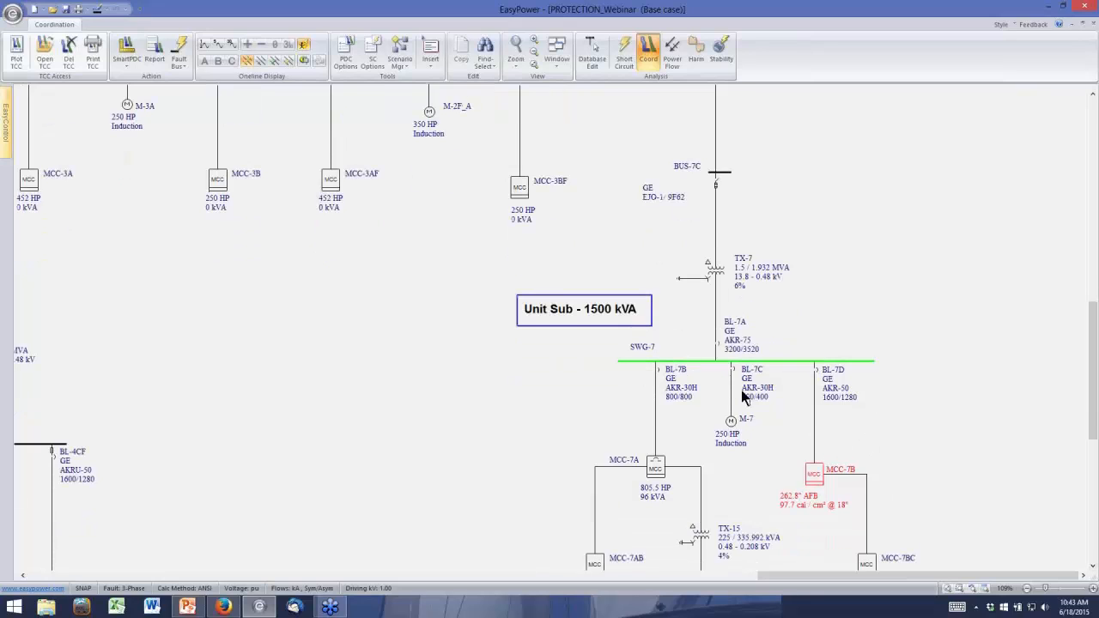
pyautogui.keyDown('ctrl'); pyautogui.click(814, 405); pyautogui.keyUp('ctrl')
pyautogui.keyDown('ctrl'); pyautogui.click(815, 477); pyautogui.keyUp('ctrl')
pyautogui.click(11, 57)
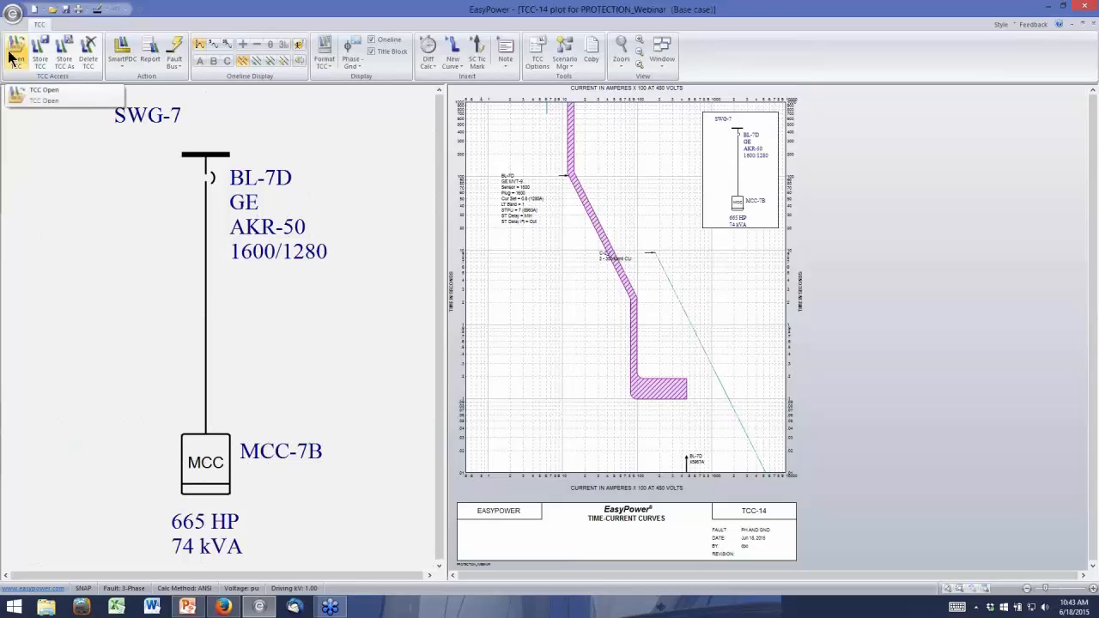
# Fault the MCC-7B bus on the TCC's one-line and move MCC-7B slightly up toward SWG-7
pyautogui.rightClick(201, 458)
pyautogui.press('Escape')
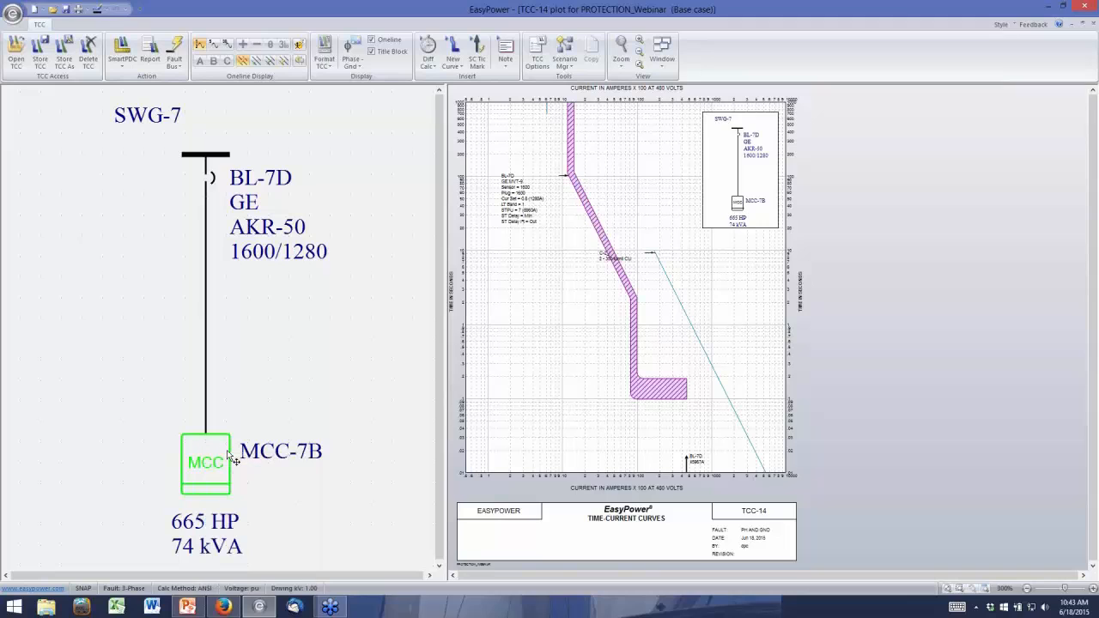
pyautogui.rightClick(211, 459)
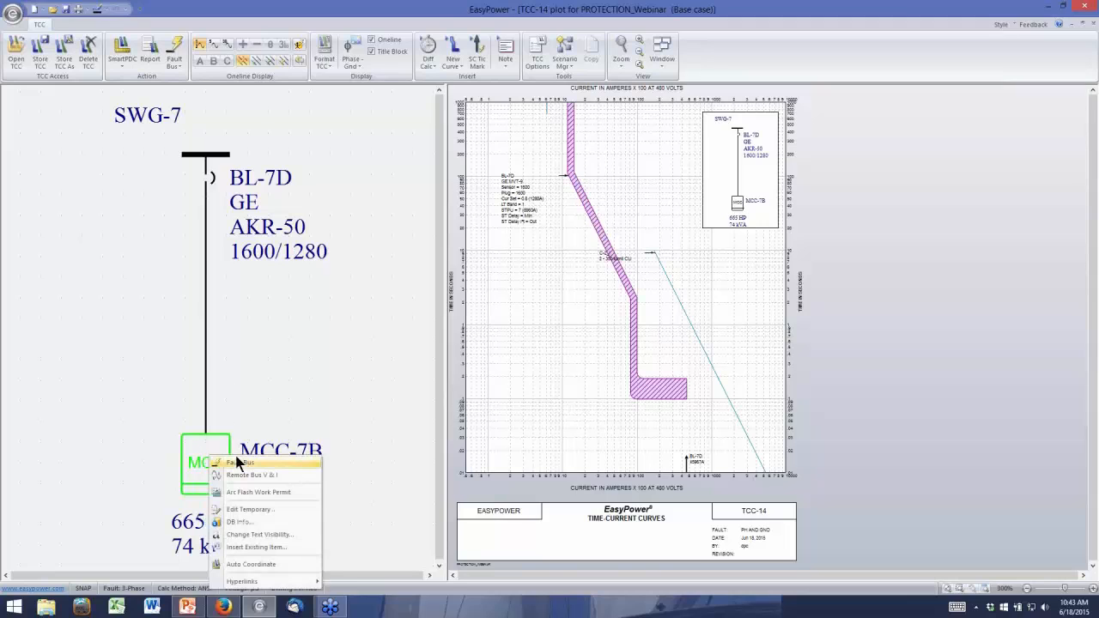
pyautogui.click(235, 461)
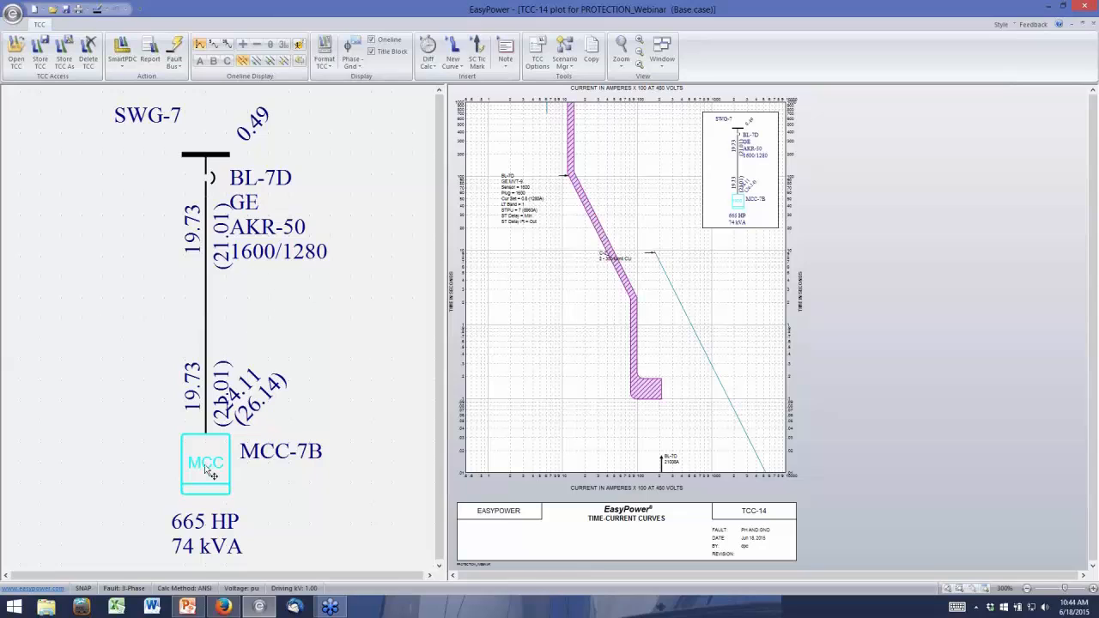
pyautogui.moveTo(210, 472); pyautogui.dragTo(204, 428)
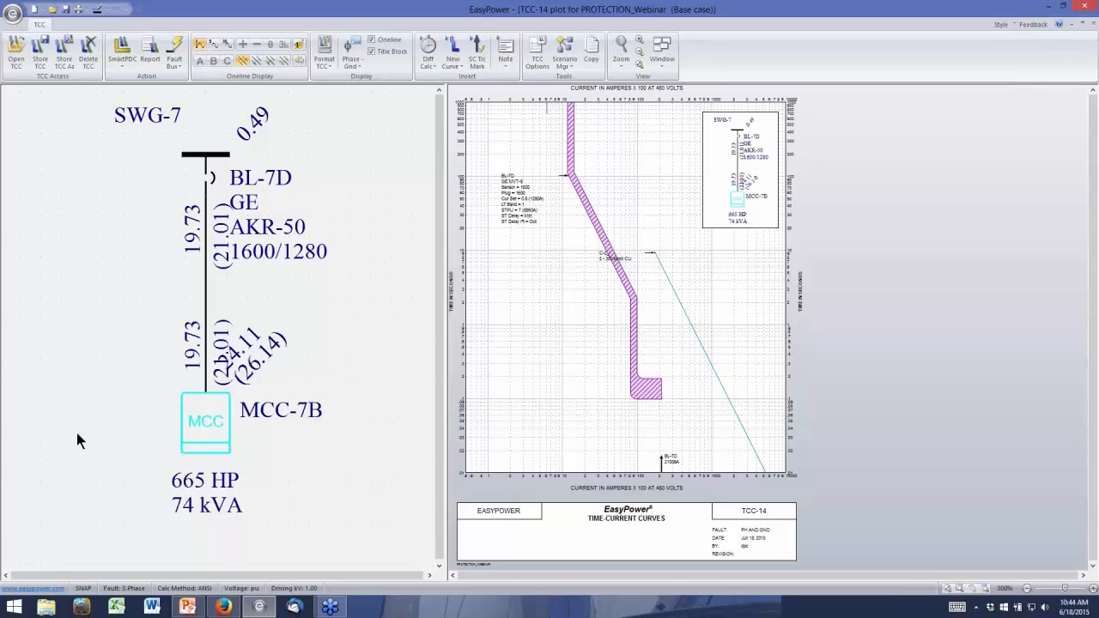
# Show arc flash results on the TCC's one-line and lower BL-7D's short-time pickup to 5 (6400 A)
pyautogui.click(295, 45)
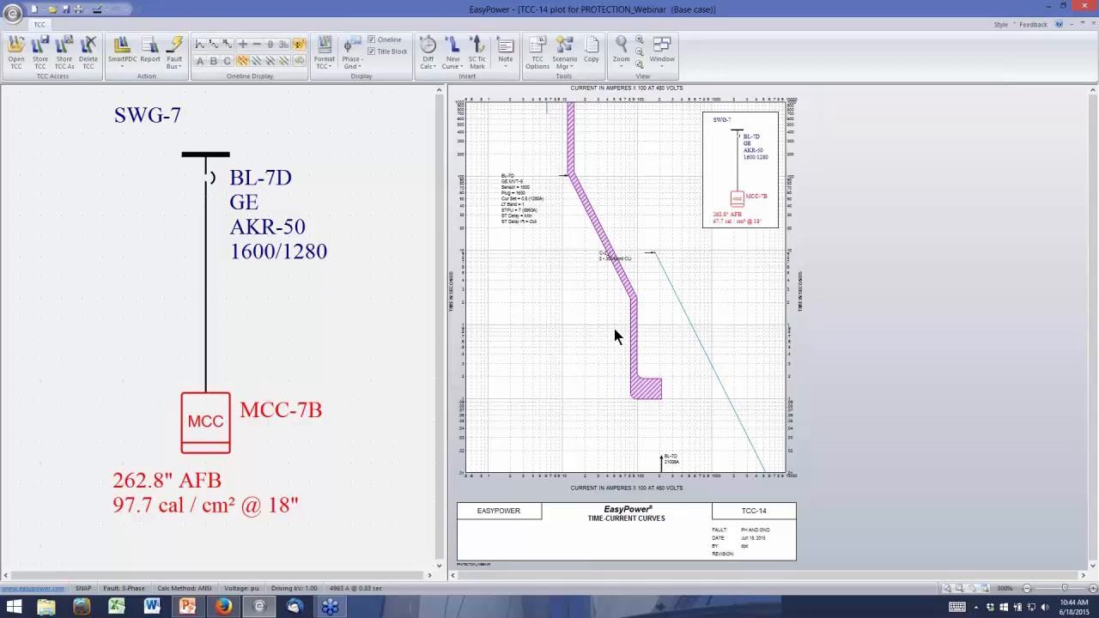
pyautogui.moveTo(633, 331)
pyautogui.click(636, 326)
pyautogui.moveTo(634, 326); pyautogui.dragTo(622, 323)
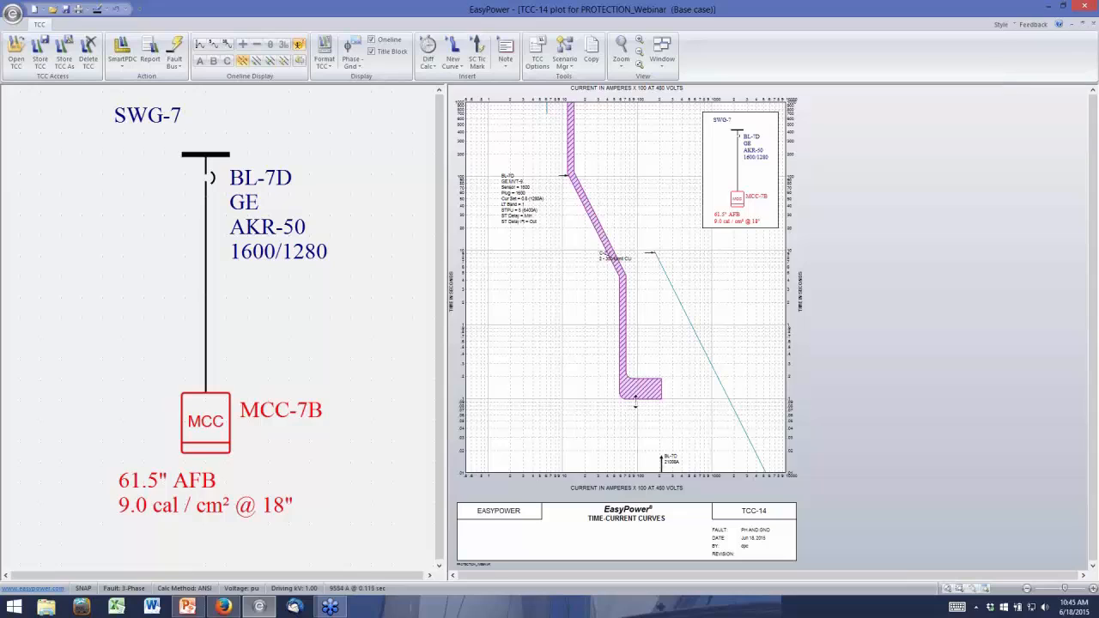
# Inspect BL-7D's short-time delay and short-time pickup settings directly on its TCC curve
pyautogui.moveTo(637, 391)
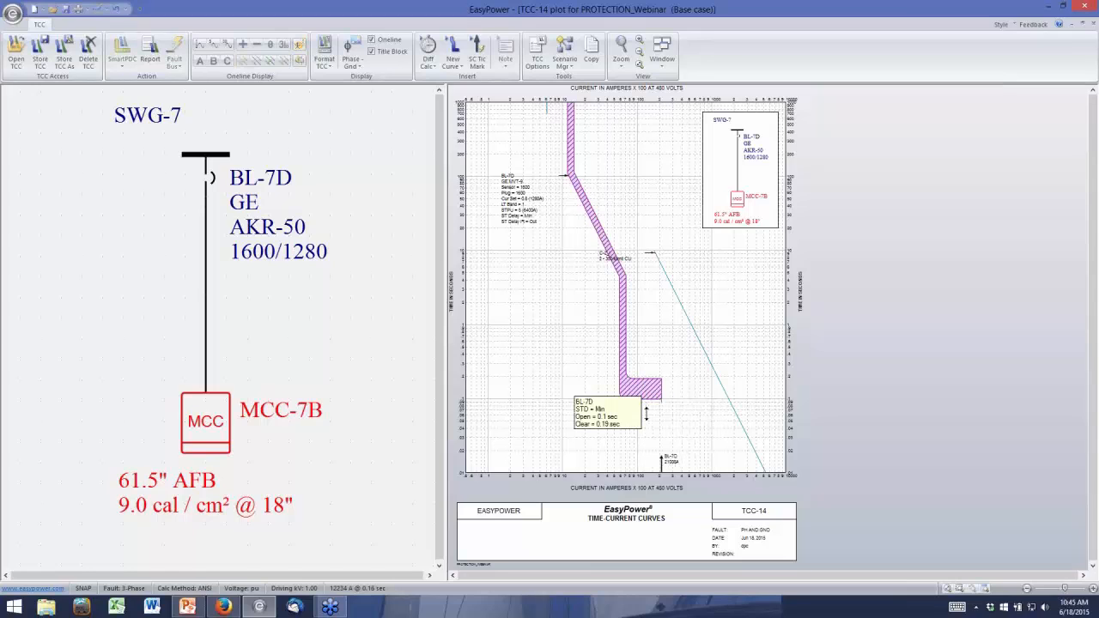
pyautogui.moveTo(648, 383)
pyautogui.mouseDown()
pyautogui.moveTo(646, 347)
pyautogui.moveTo(648, 378)
pyautogui.mouseUp()
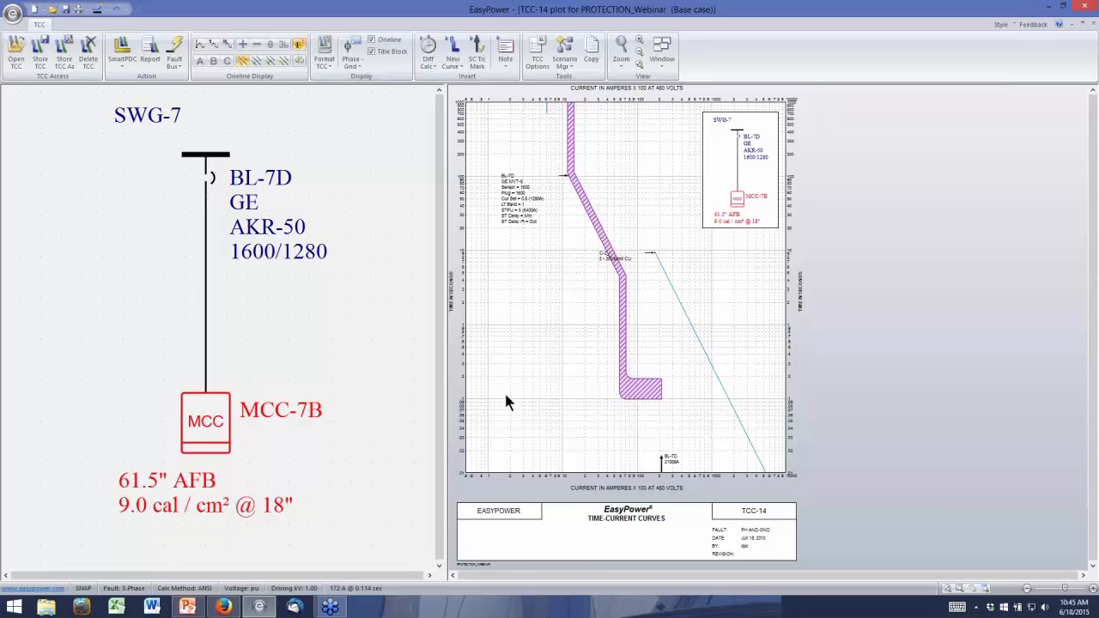
pyautogui.moveTo(642, 392)
pyautogui.mouseDown()
pyautogui.moveTo(647, 349)
pyautogui.moveTo(648, 400)
pyautogui.mouseUp()
pyautogui.moveTo(614, 347); pyautogui.dragTo(614, 347)
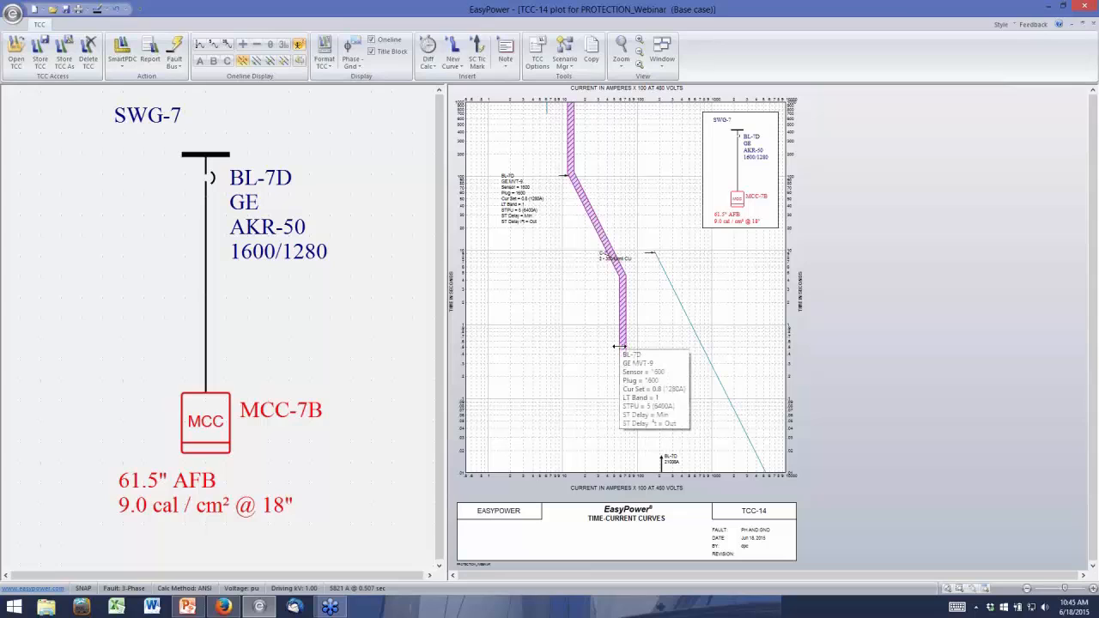
pyautogui.moveTo(620, 325)
pyautogui.mouseDown()
pyautogui.moveTo(635, 323)
pyautogui.moveTo(615, 319)
pyautogui.mouseUp()
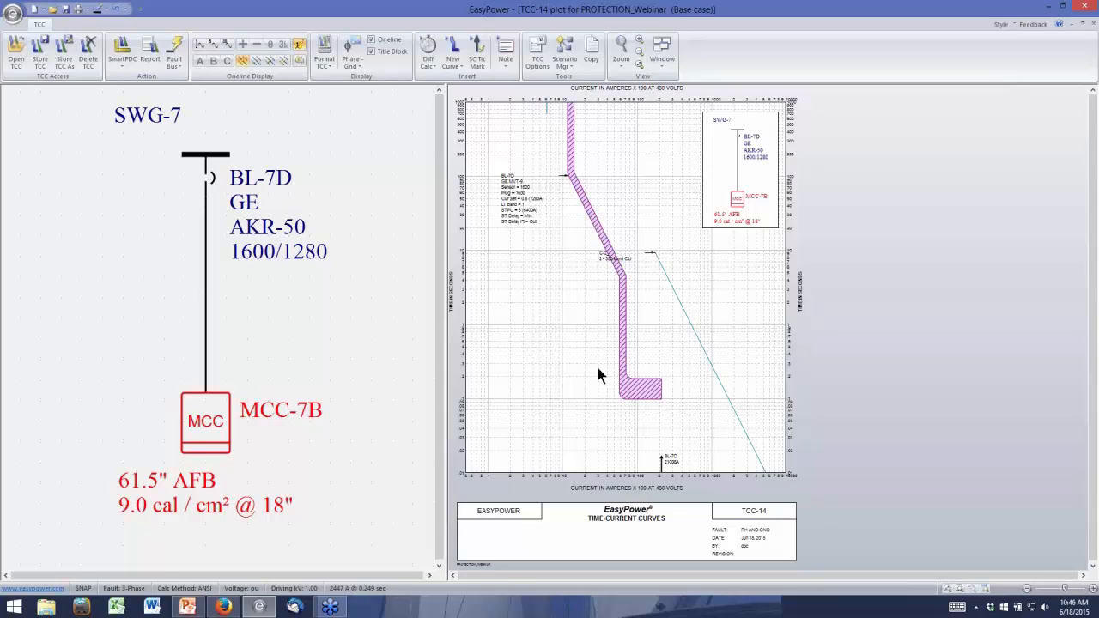
# Insert an arcing current tick mark for the BL-7D curve
pyautogui.moveTo(623, 348)
pyautogui.click(614, 337)
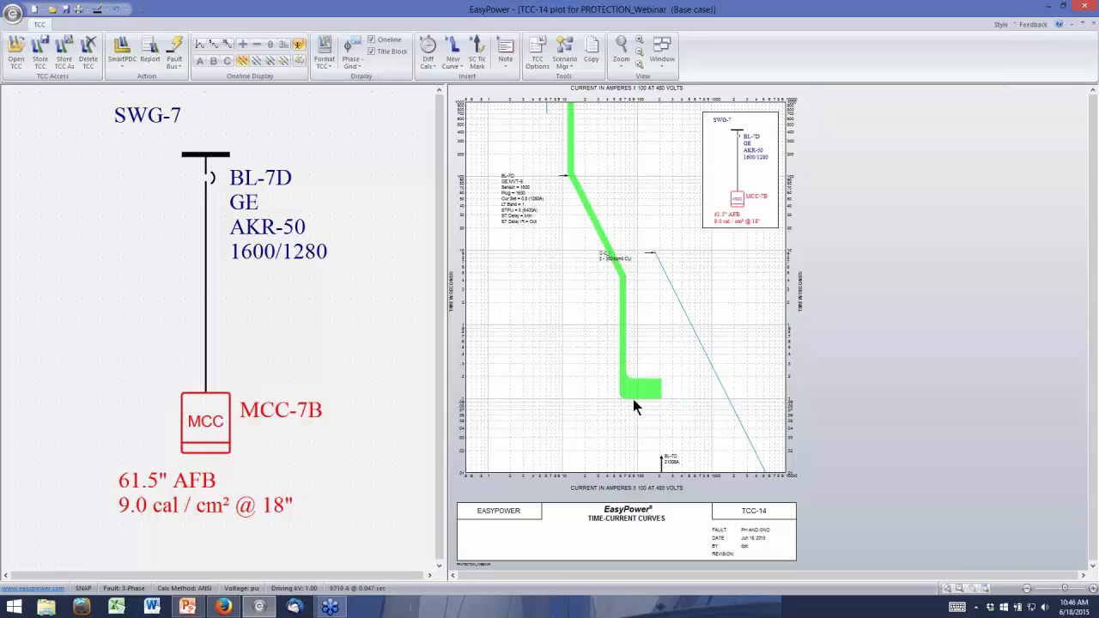
pyautogui.moveTo(638, 382)
pyautogui.rightClick(643, 396)
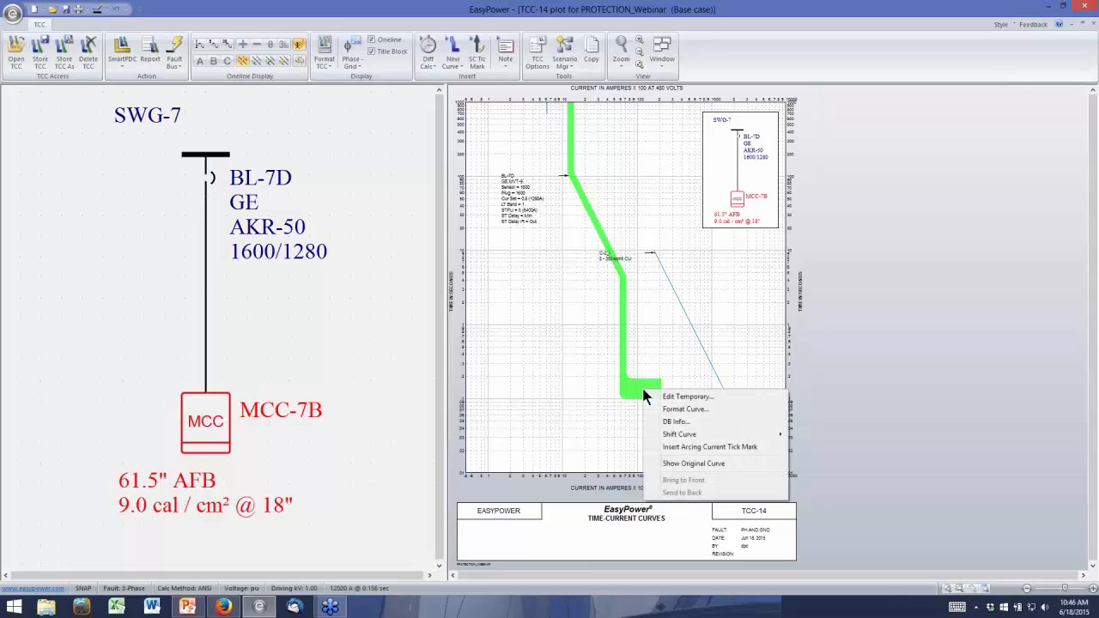
pyautogui.click(696, 447)
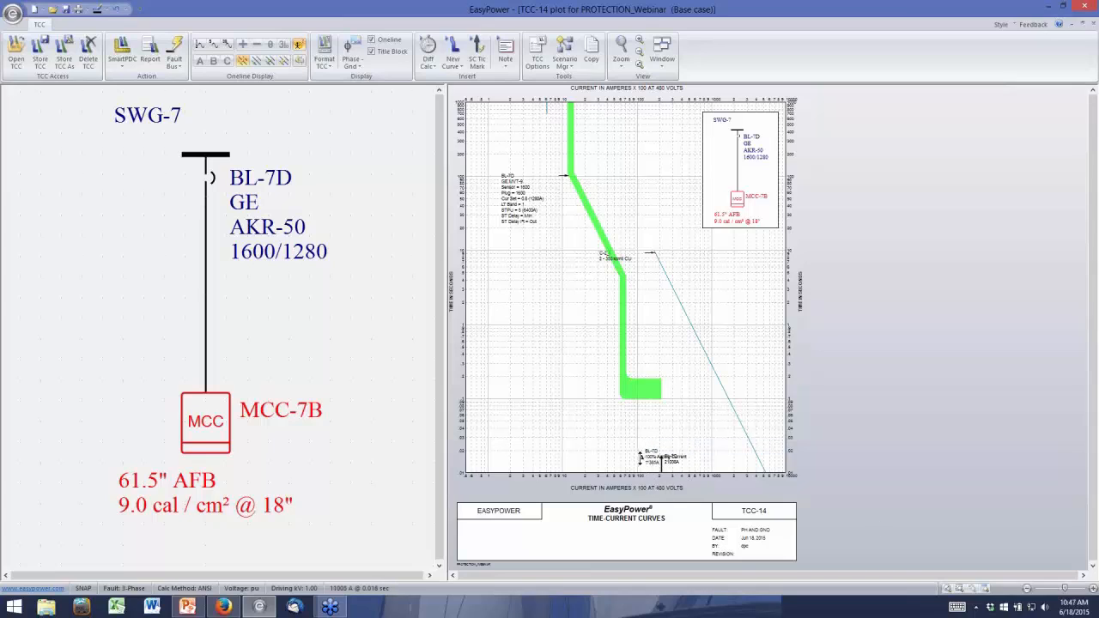
# Move BL-7D's arcing current tick mark up into the short-time delay band of its curve
pyautogui.moveTo(640, 458); pyautogui.dragTo(641, 405)
pyautogui.scroll(1, 592, 464)
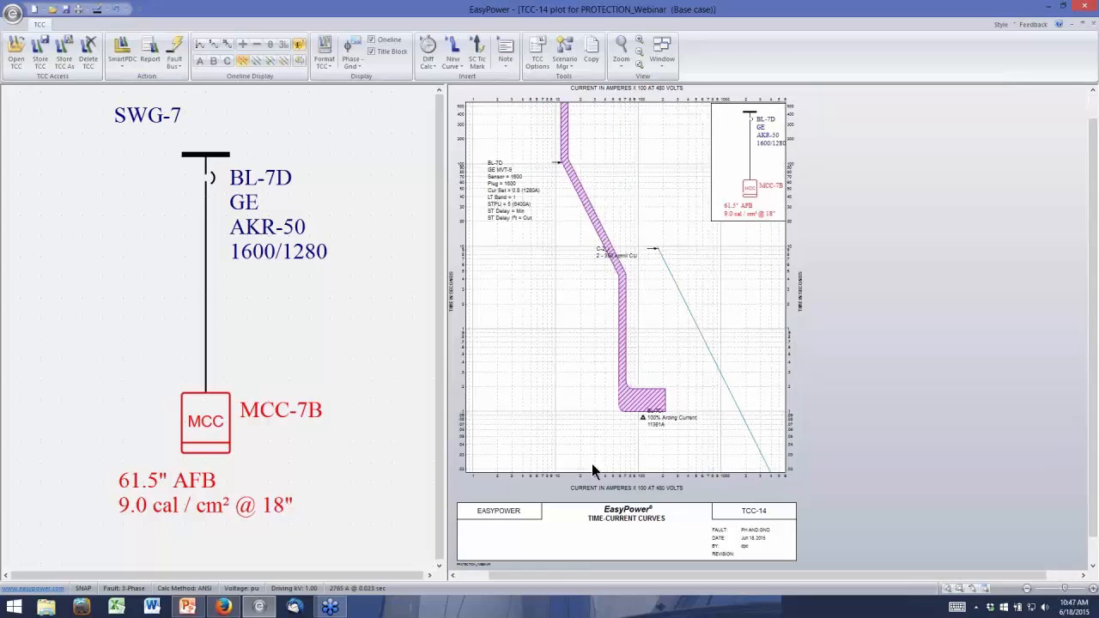
pyautogui.scroll(1, 591, 464)
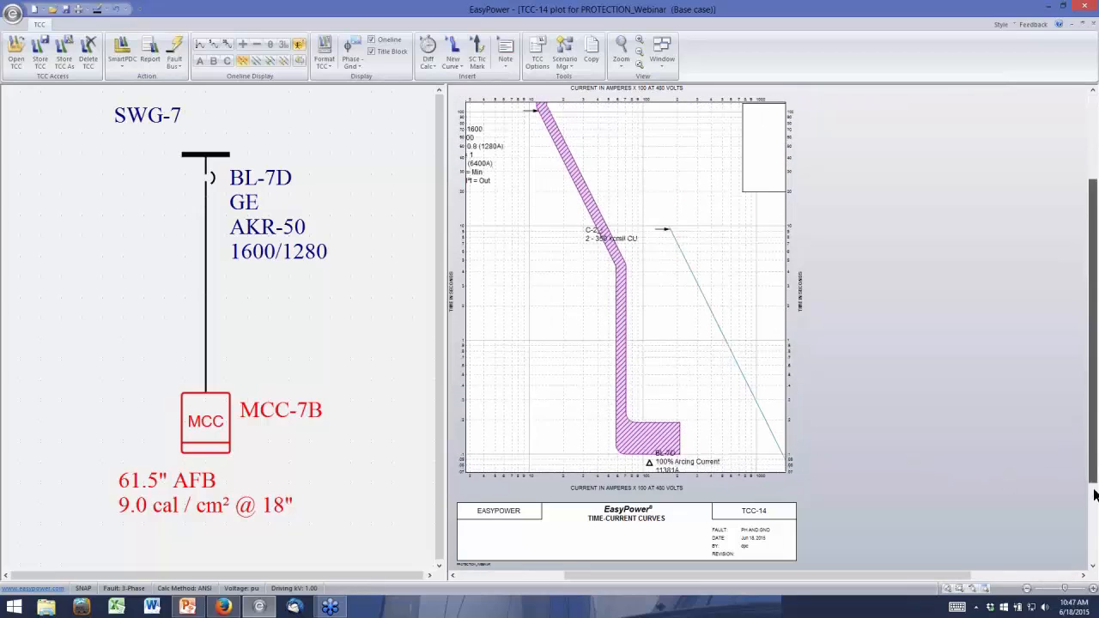
pyautogui.scroll(2, 688, 478)
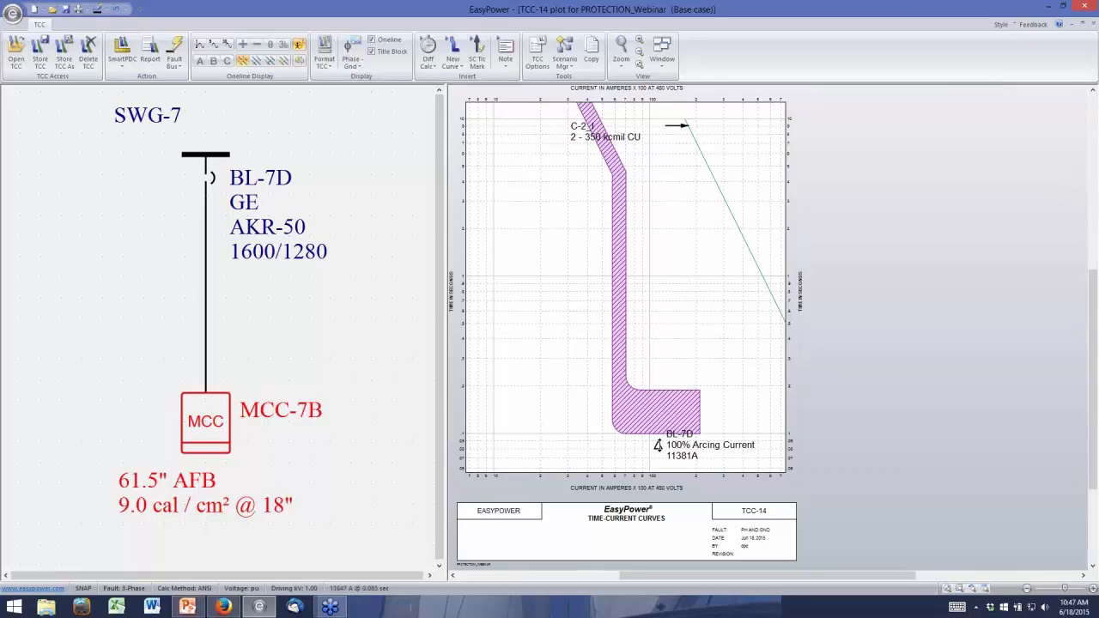
pyautogui.moveTo(657, 444); pyautogui.dragTo(658, 391)
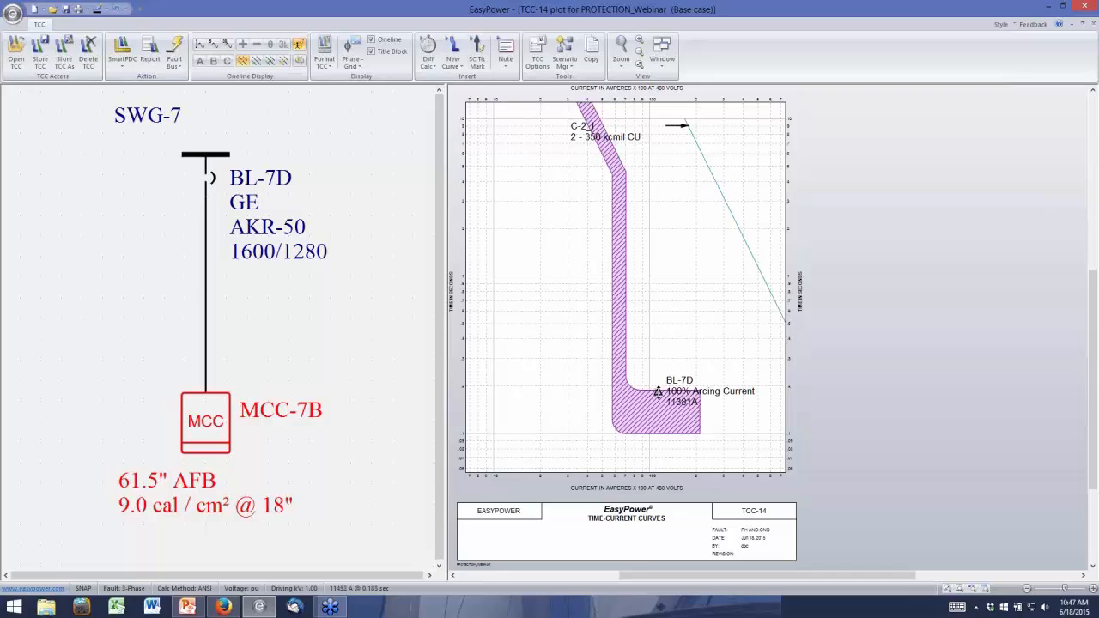
pyautogui.moveTo(657, 391); pyautogui.dragTo(658, 406)
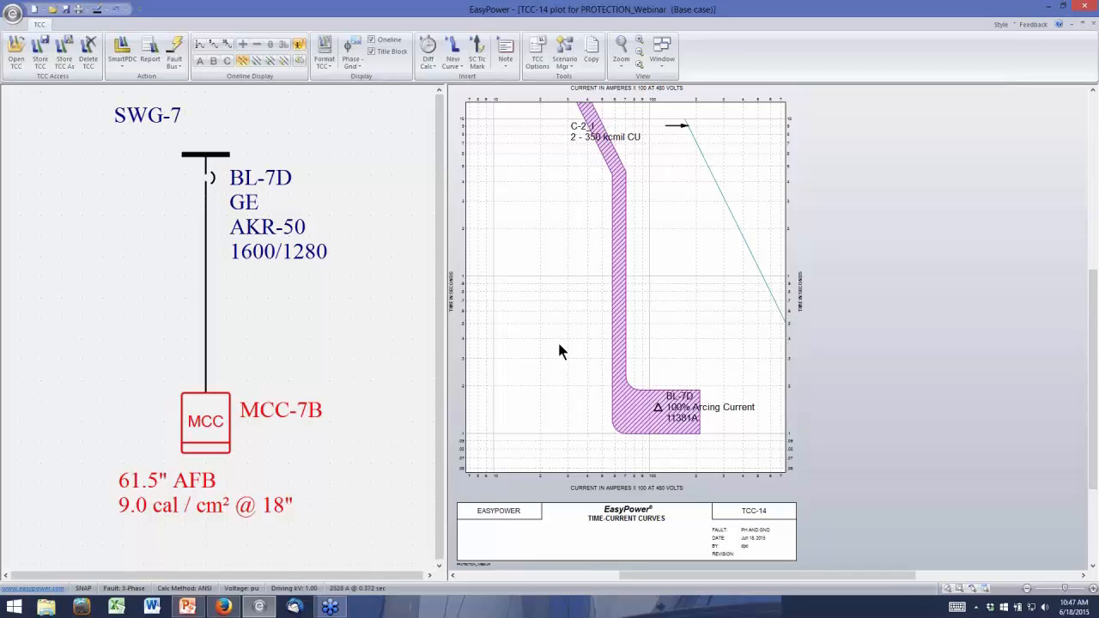
# Adjust BL-7D's short-time pickup on its curve relative to the arcing current tick mark
pyautogui.click(627, 387)
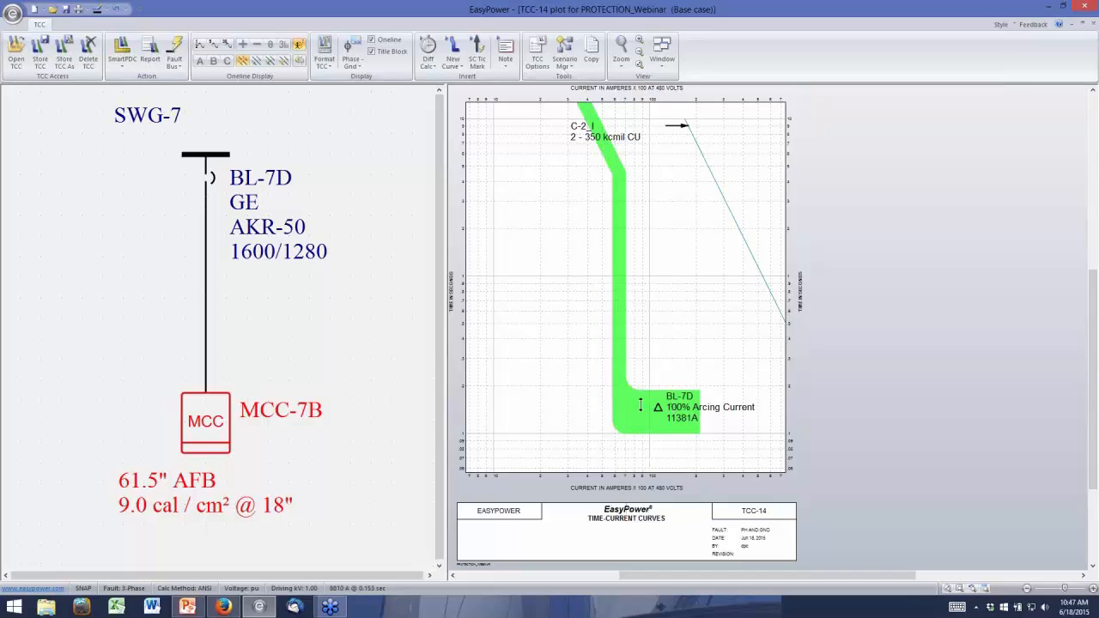
pyautogui.moveTo(617, 418)
pyautogui.click(550, 436)
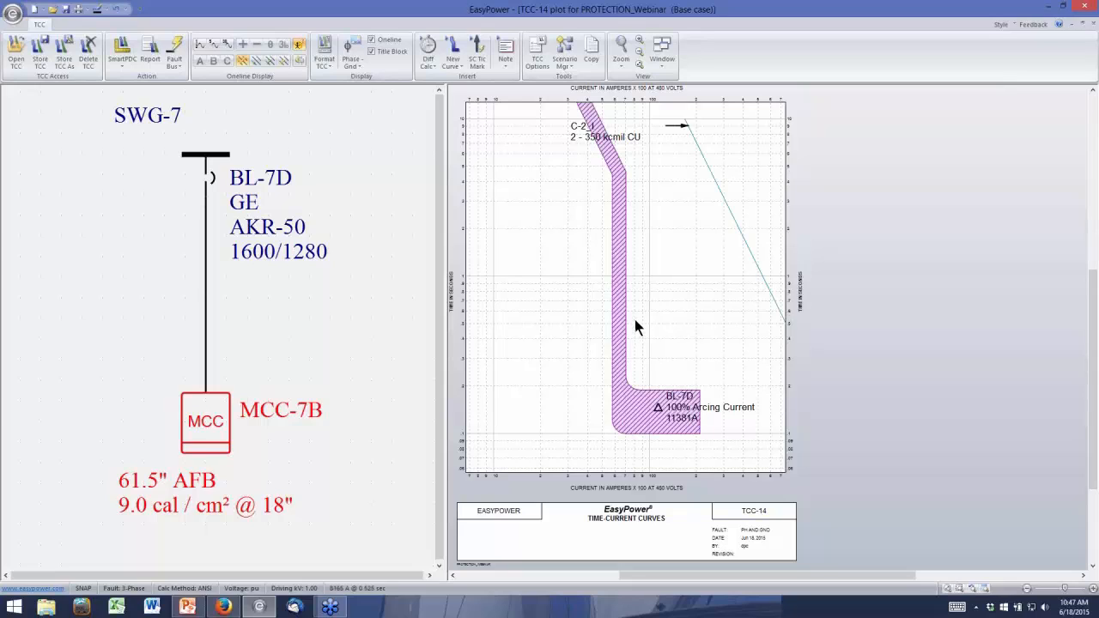
pyautogui.moveTo(621, 299)
pyautogui.mouseDown()
pyautogui.moveTo(639, 302)
pyautogui.moveTo(627, 306)
pyautogui.mouseUp()
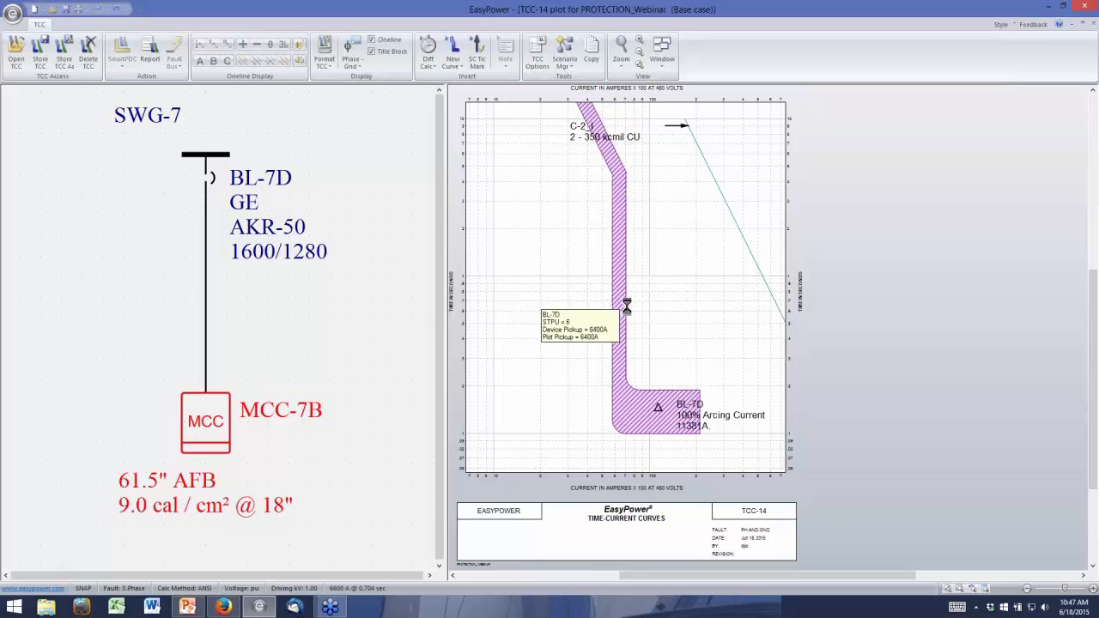